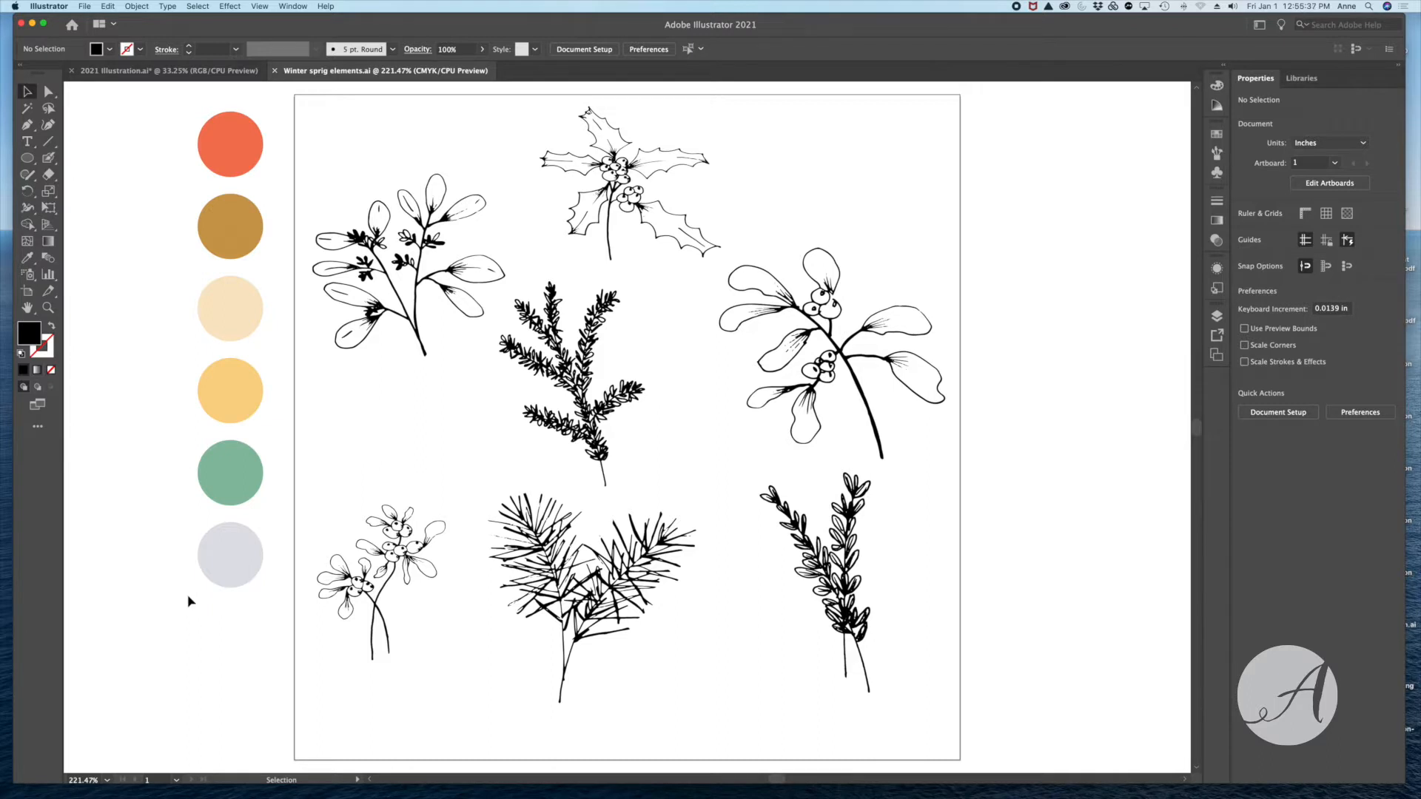
- Recolor the central feathery sprig with the yellow sampled from the palette circle using the Eyedropper
click(593, 392)
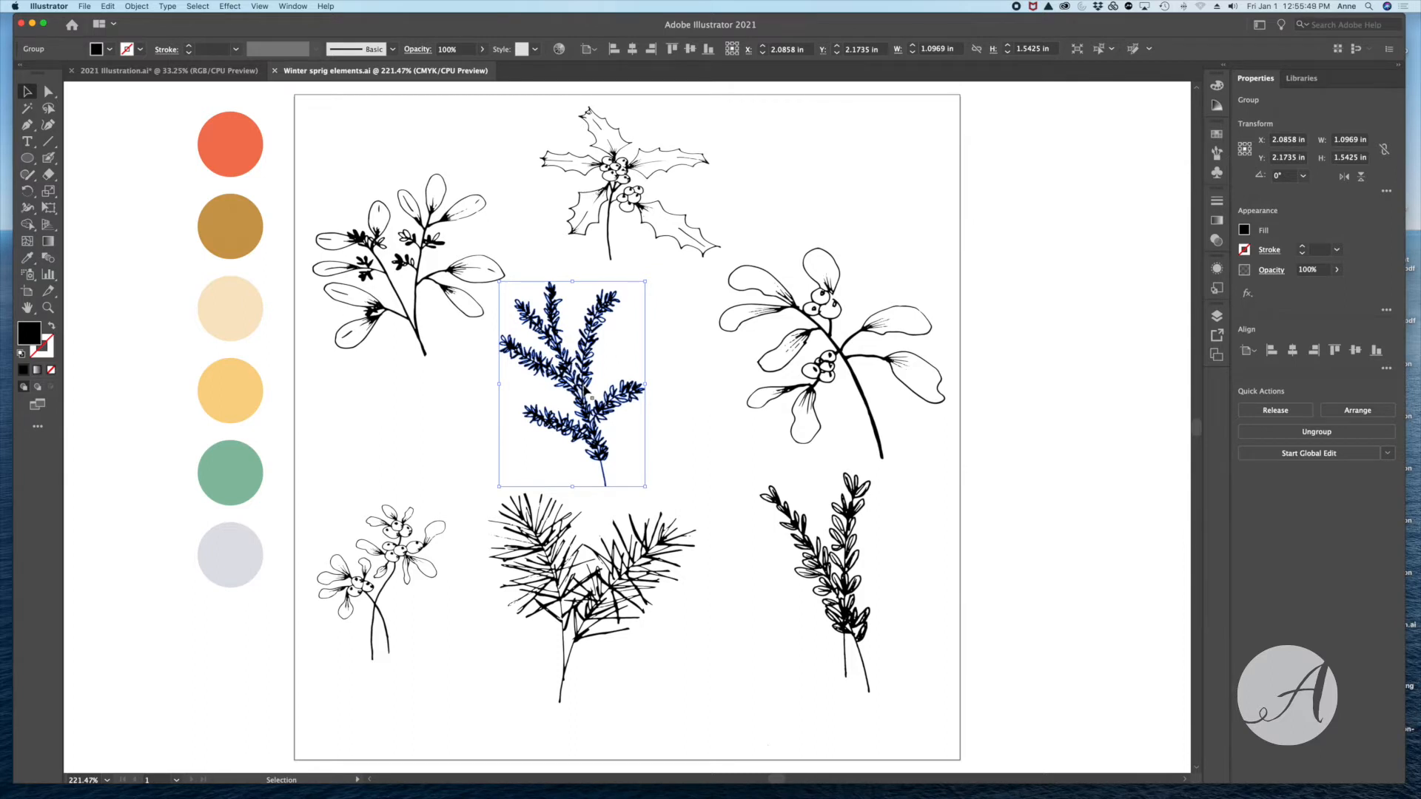
key(i)
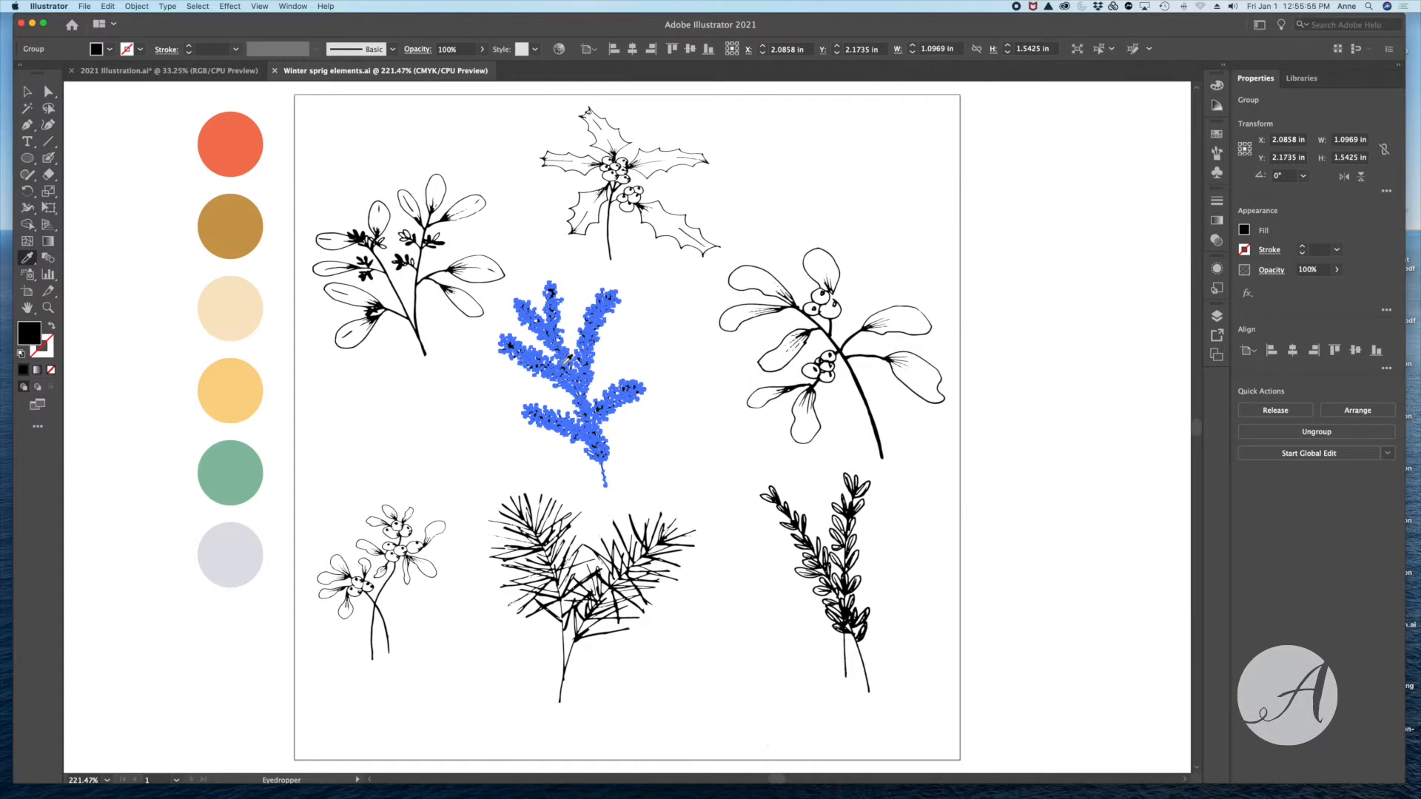
click(238, 390)
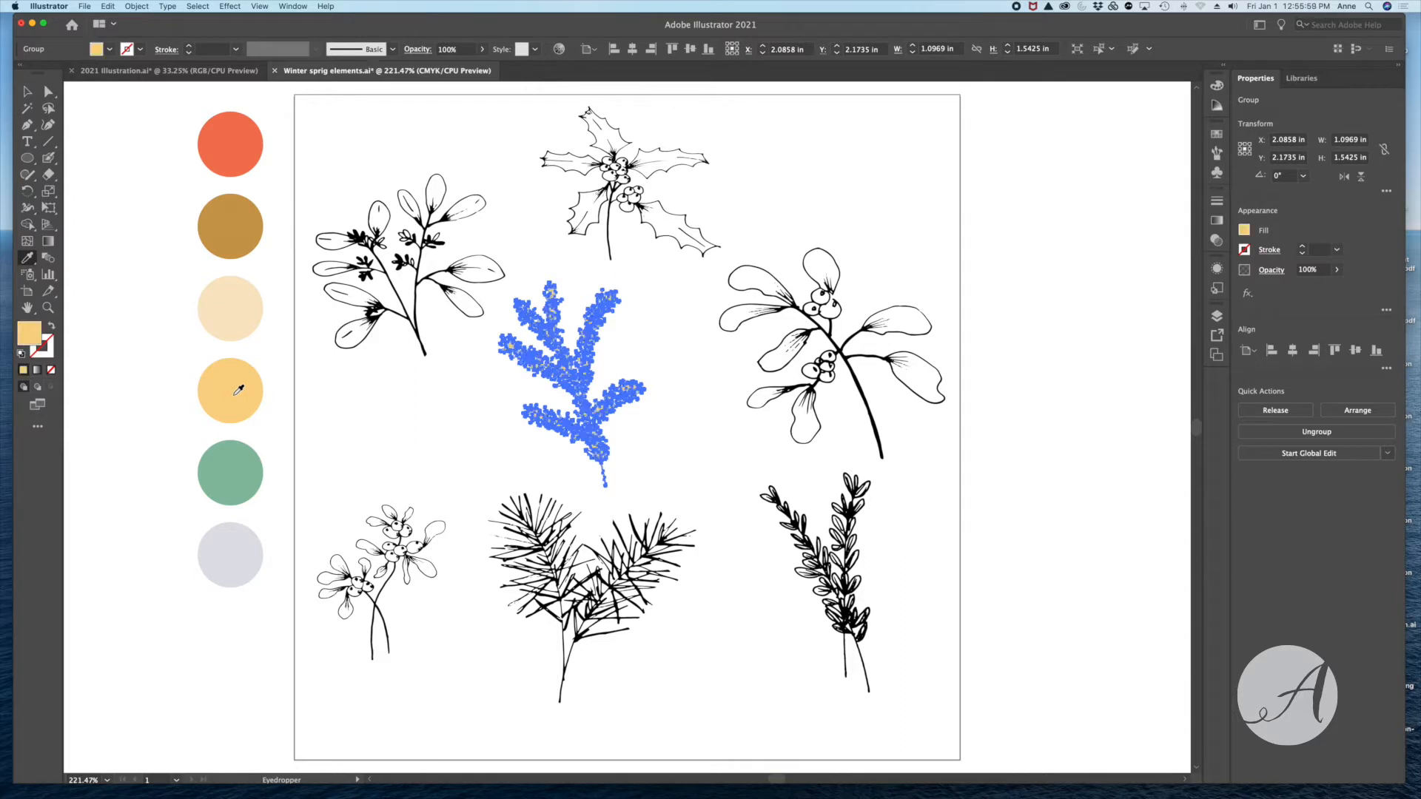
click(27, 93)
click(448, 422)
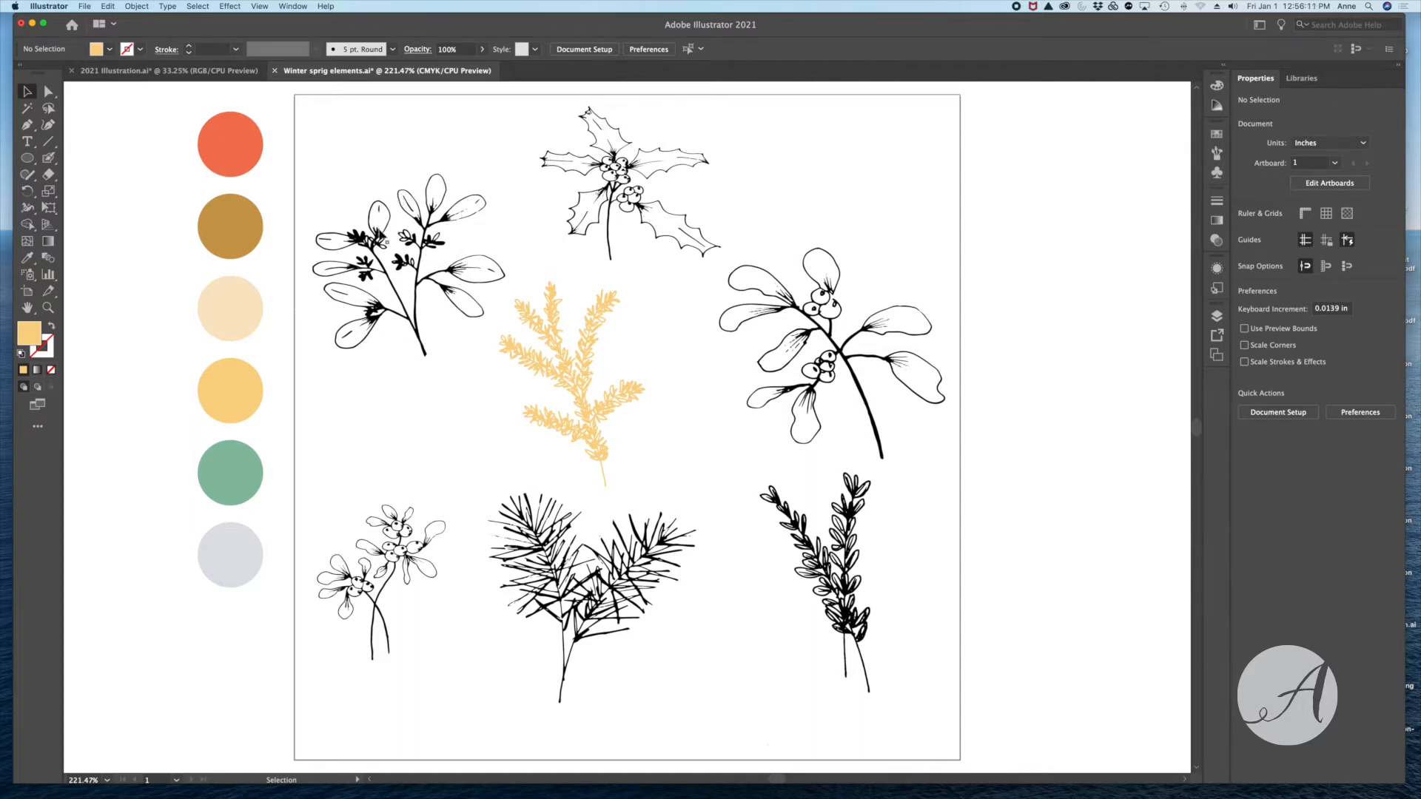
- Recolor the leafy sprig beside the palette circles entirely yellow by sampling the yellow circle with the Eyedropper
click(384, 237)
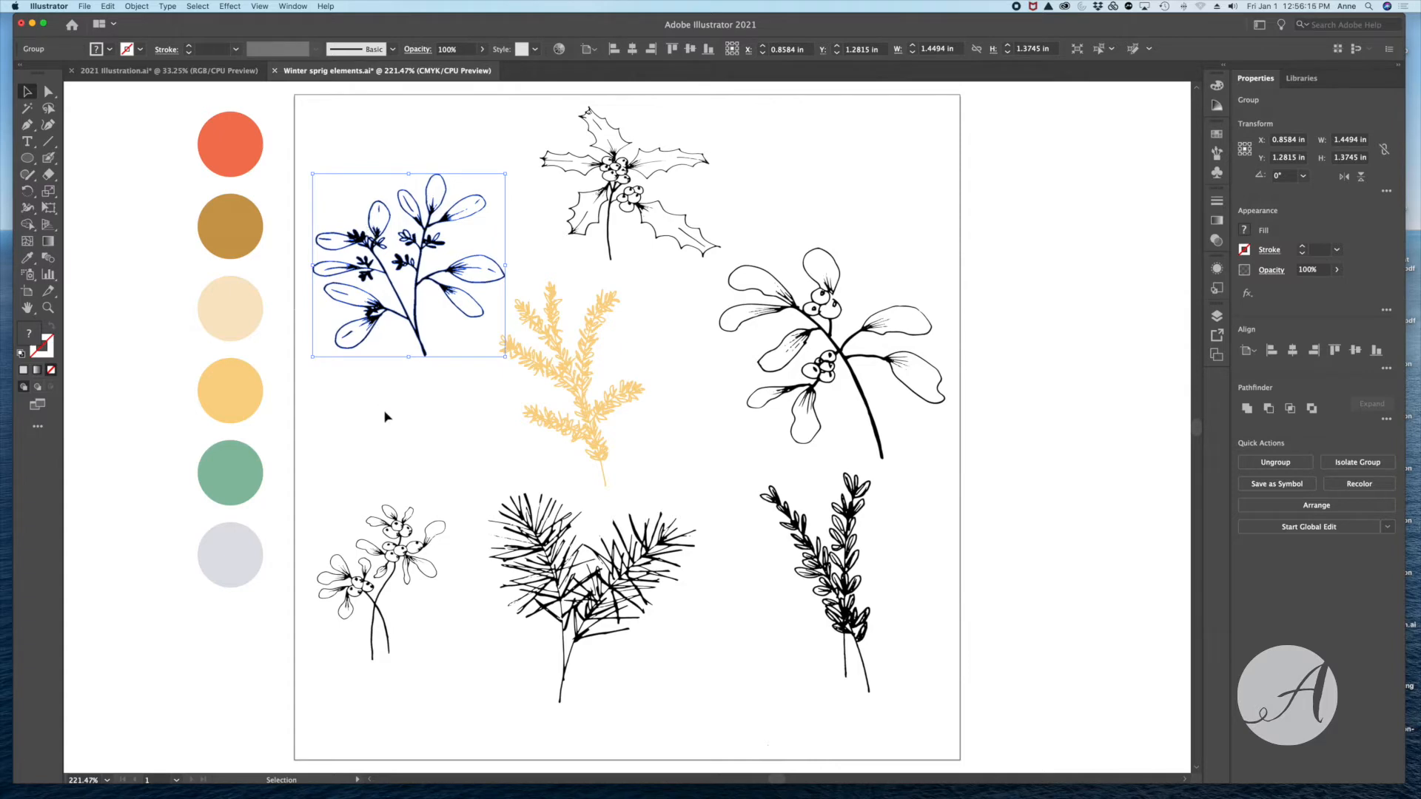
key(i)
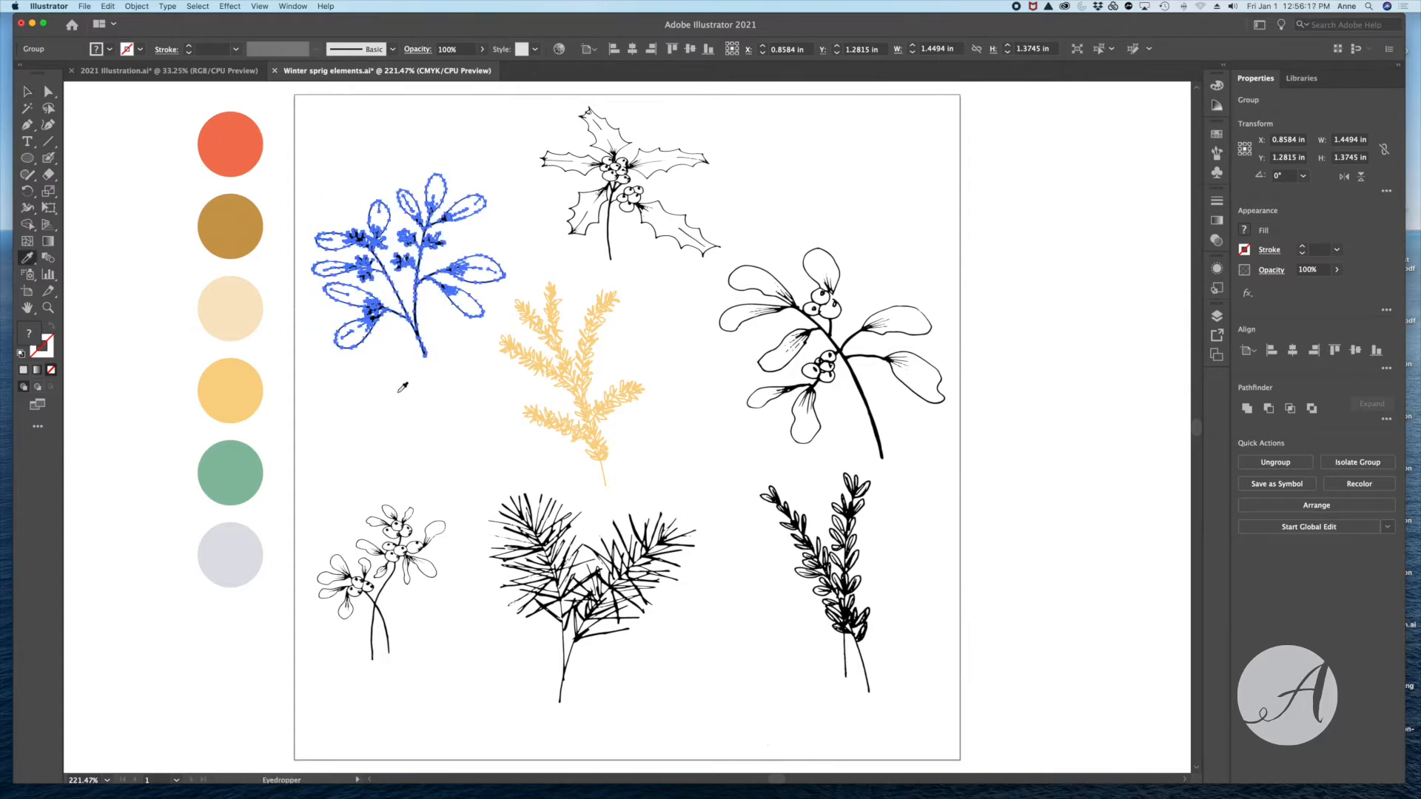
click(245, 392)
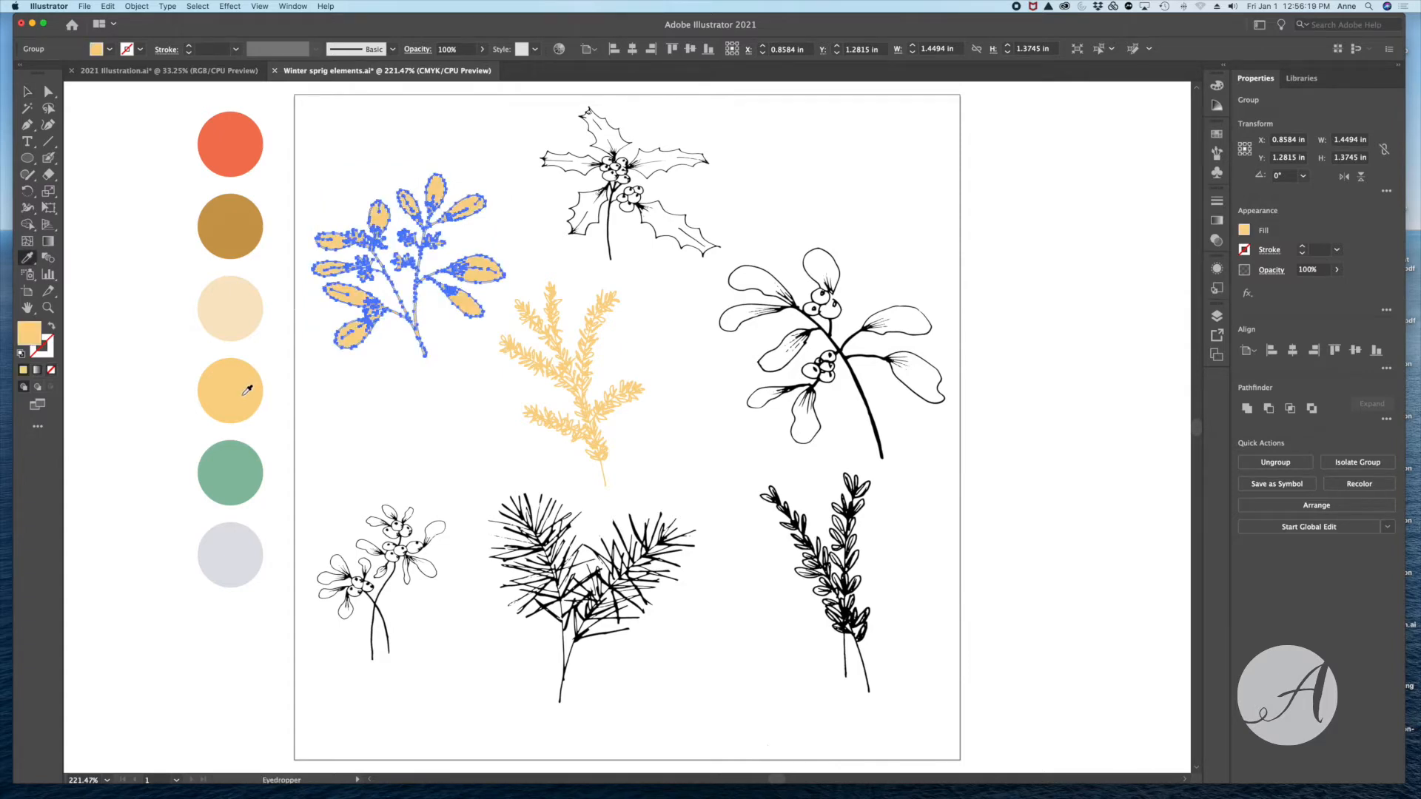
click(27, 92)
click(351, 451)
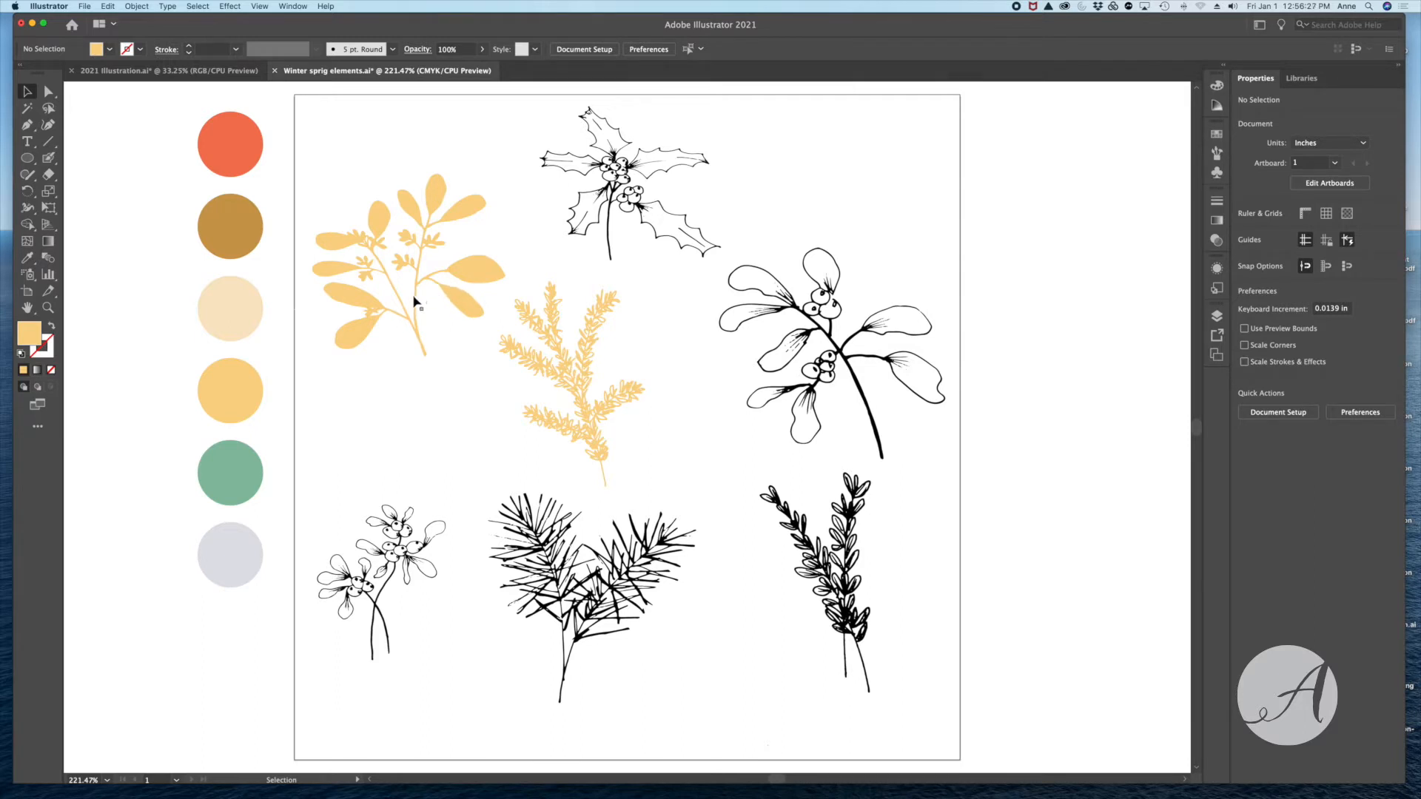
click(107, 71)
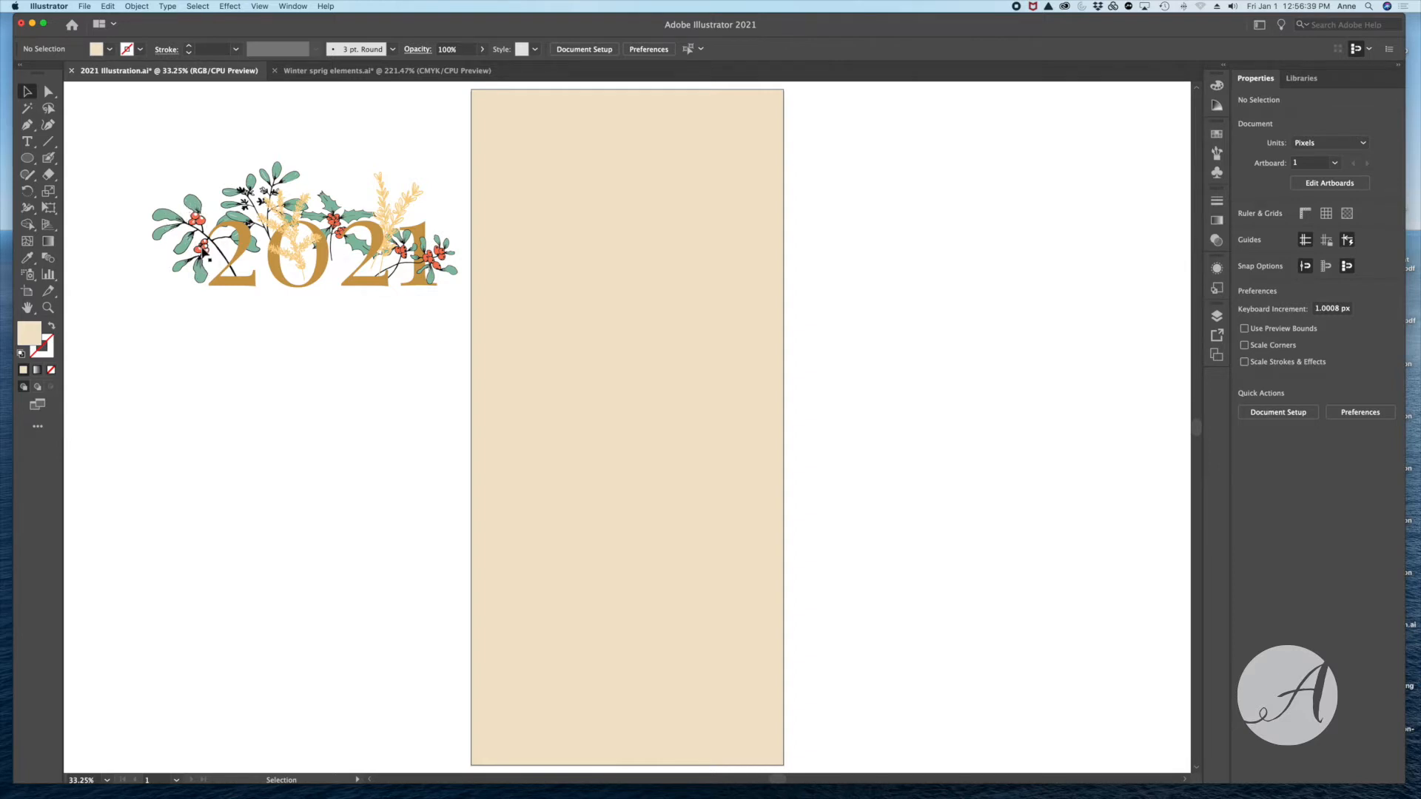
click(321, 71)
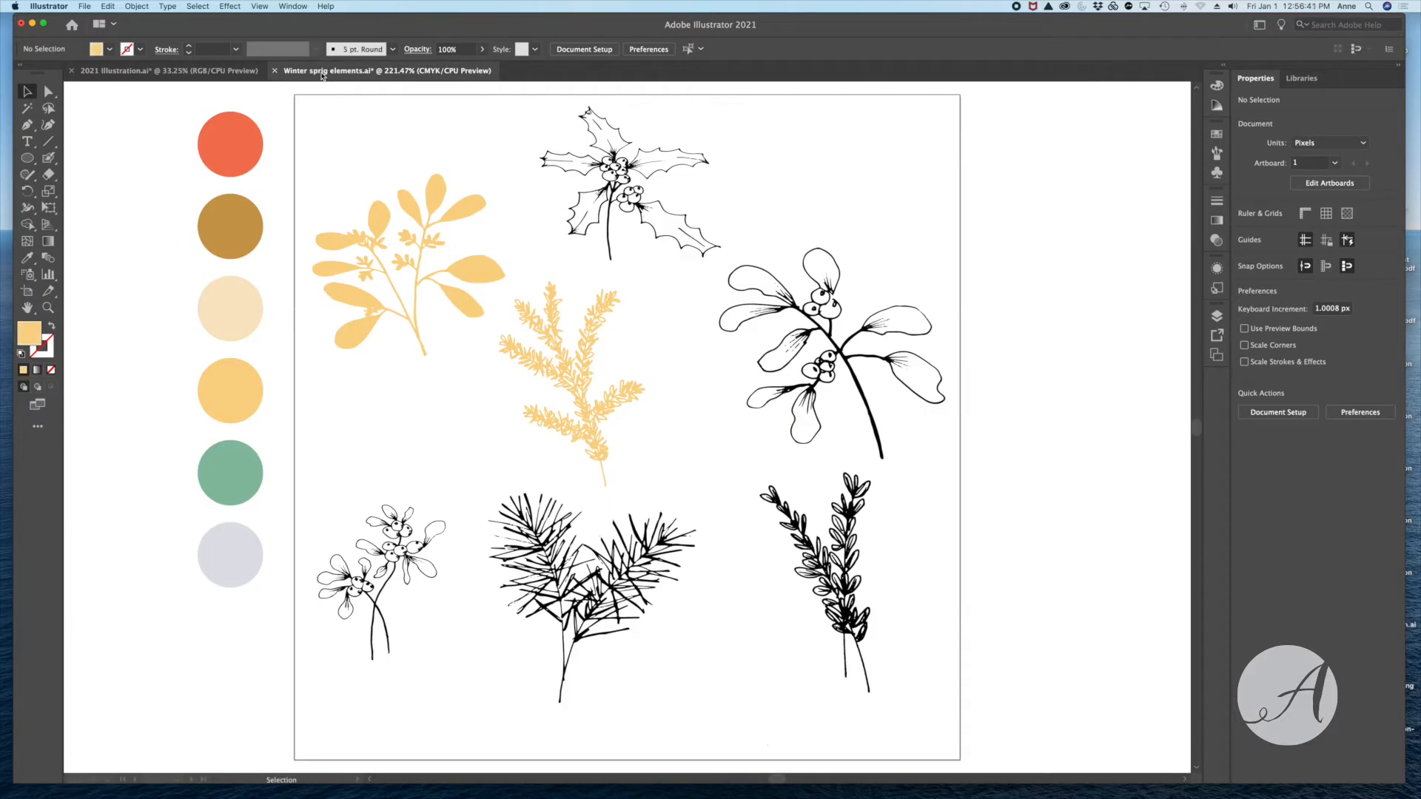
click(413, 220)
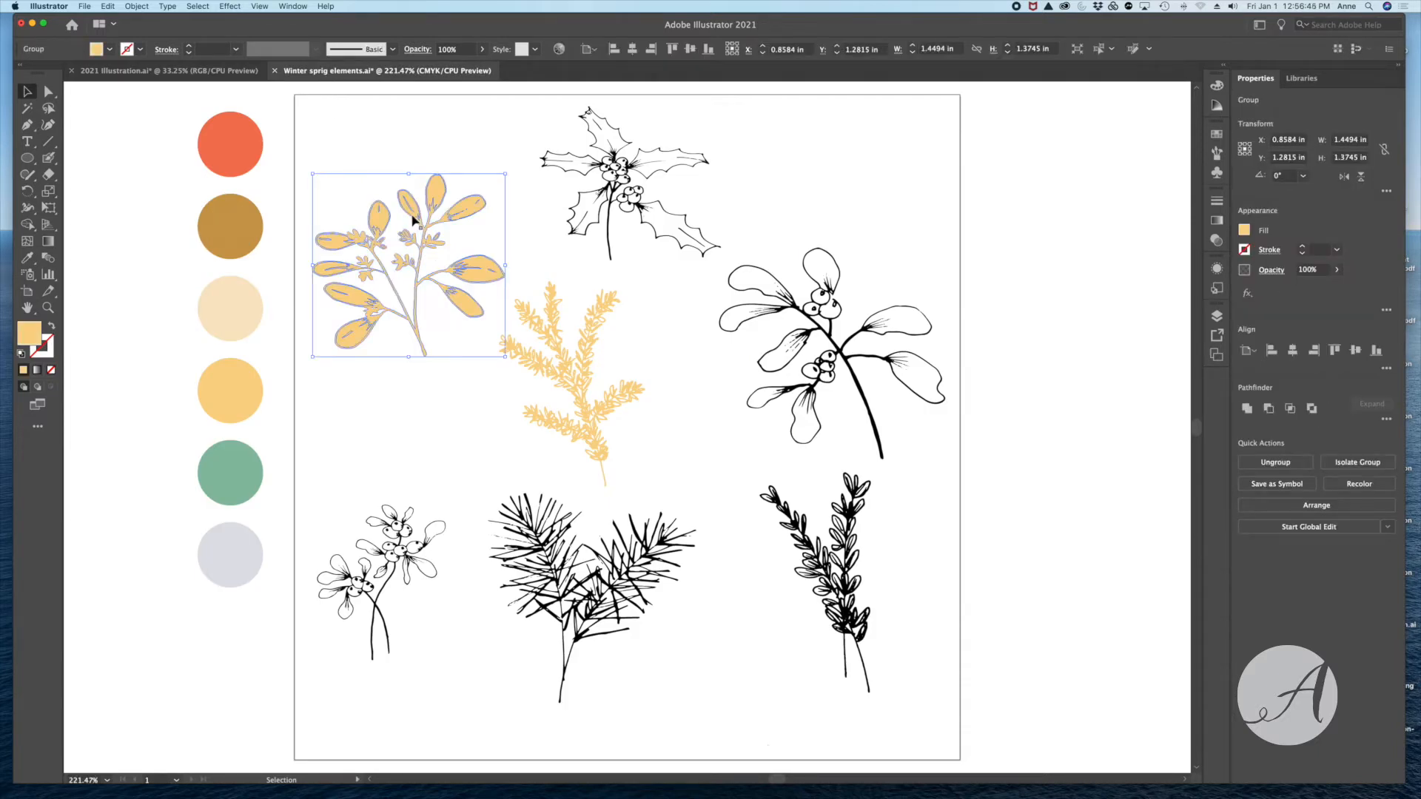
click(396, 416)
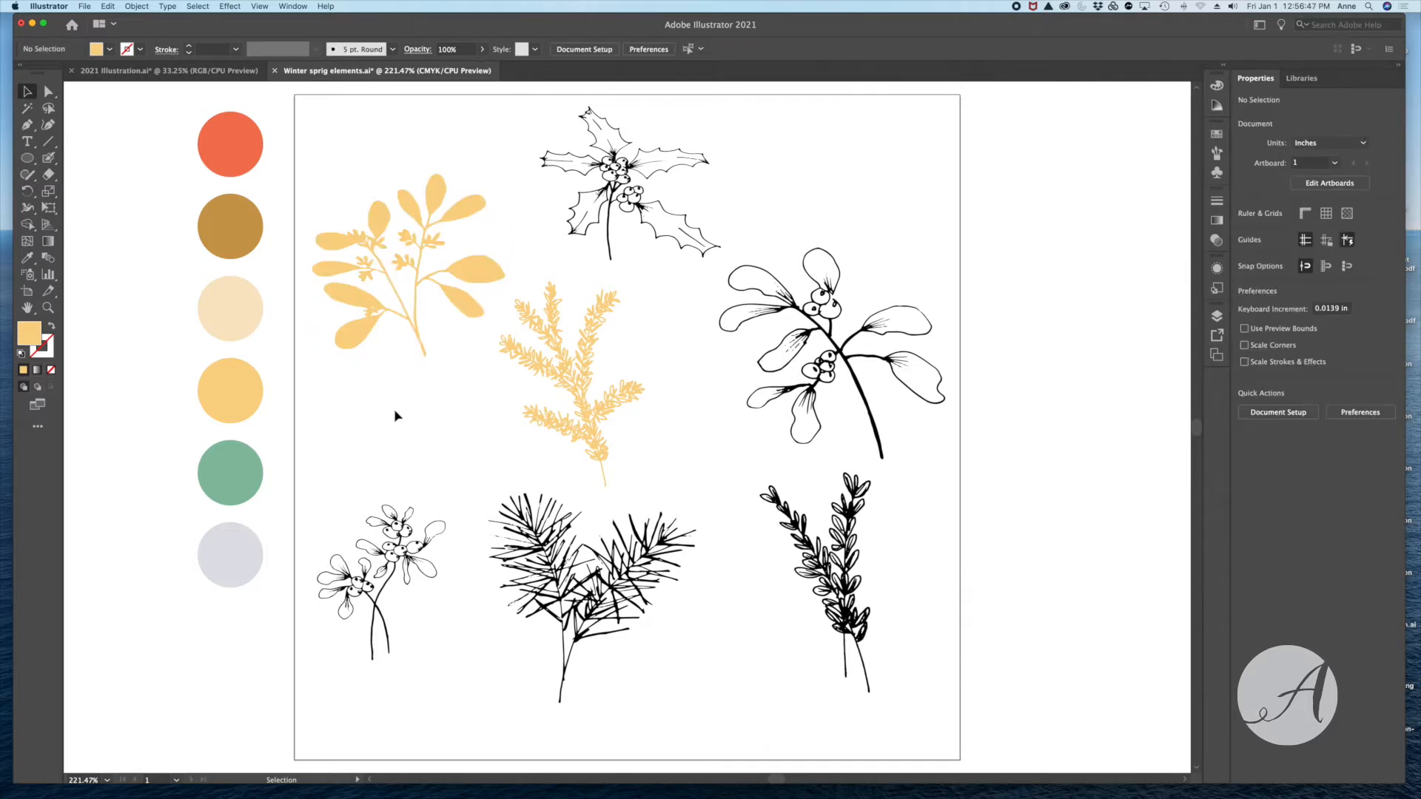
- Directly select the leafy sprig's stem and outline shape and fill it with the black swatch
click(48, 92)
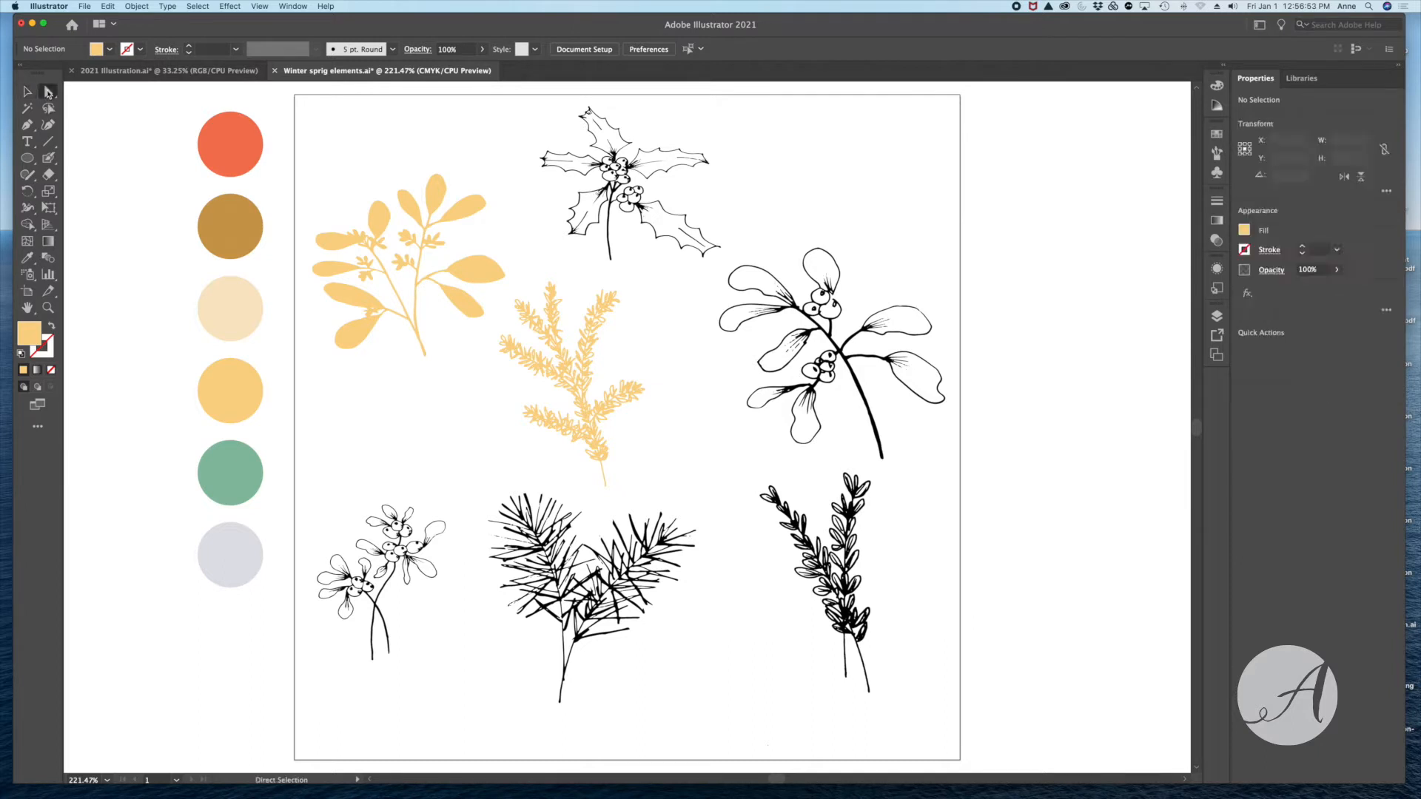
click(421, 344)
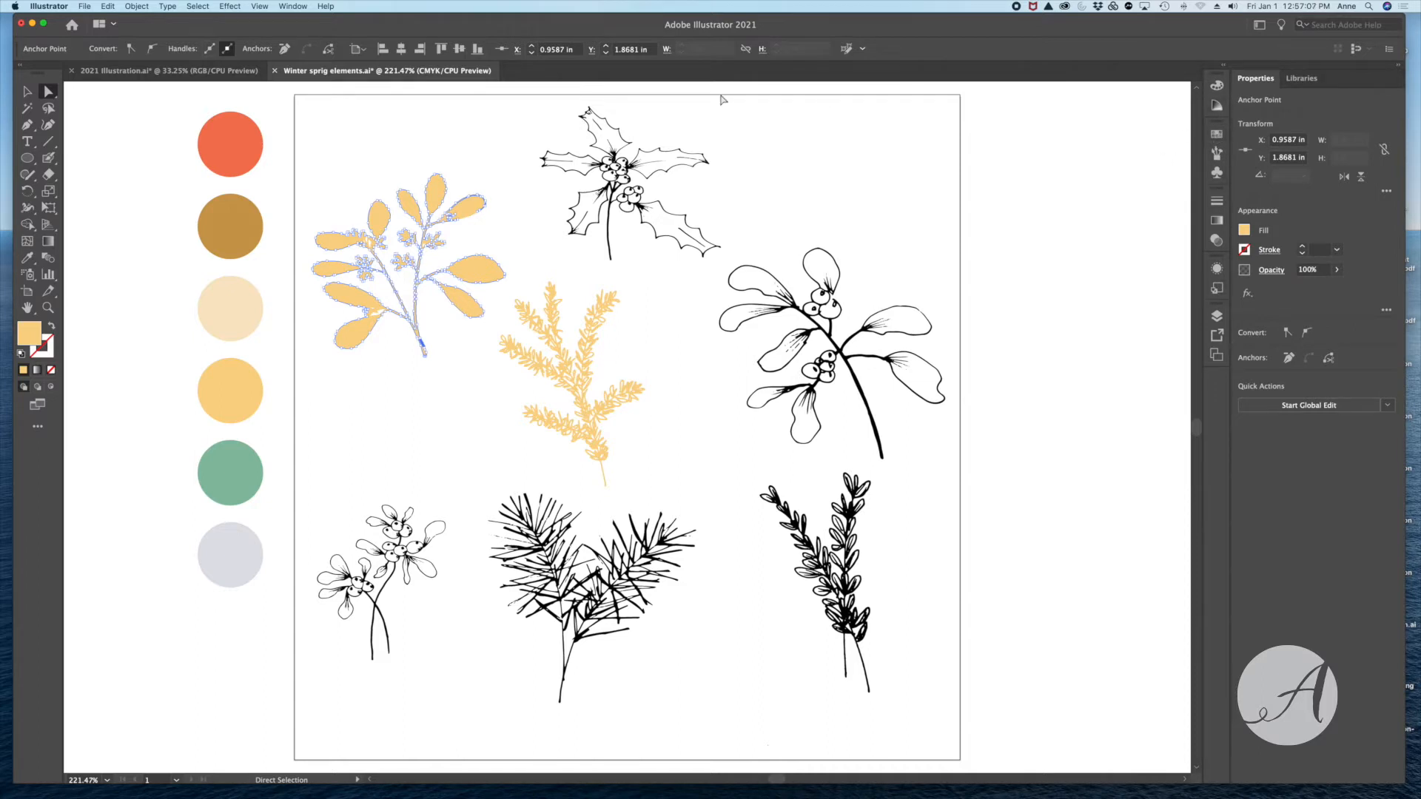
click(293, 7)
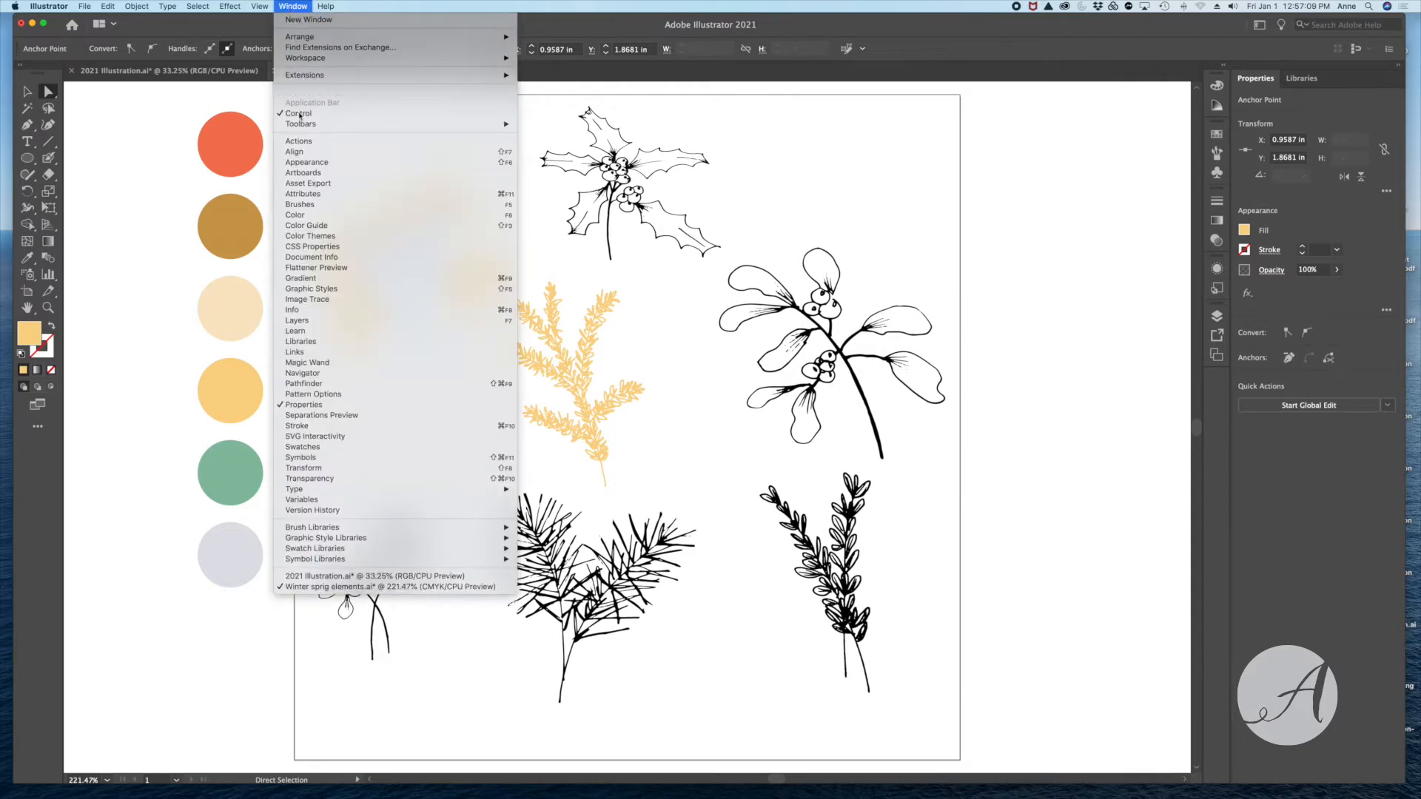
click(308, 447)
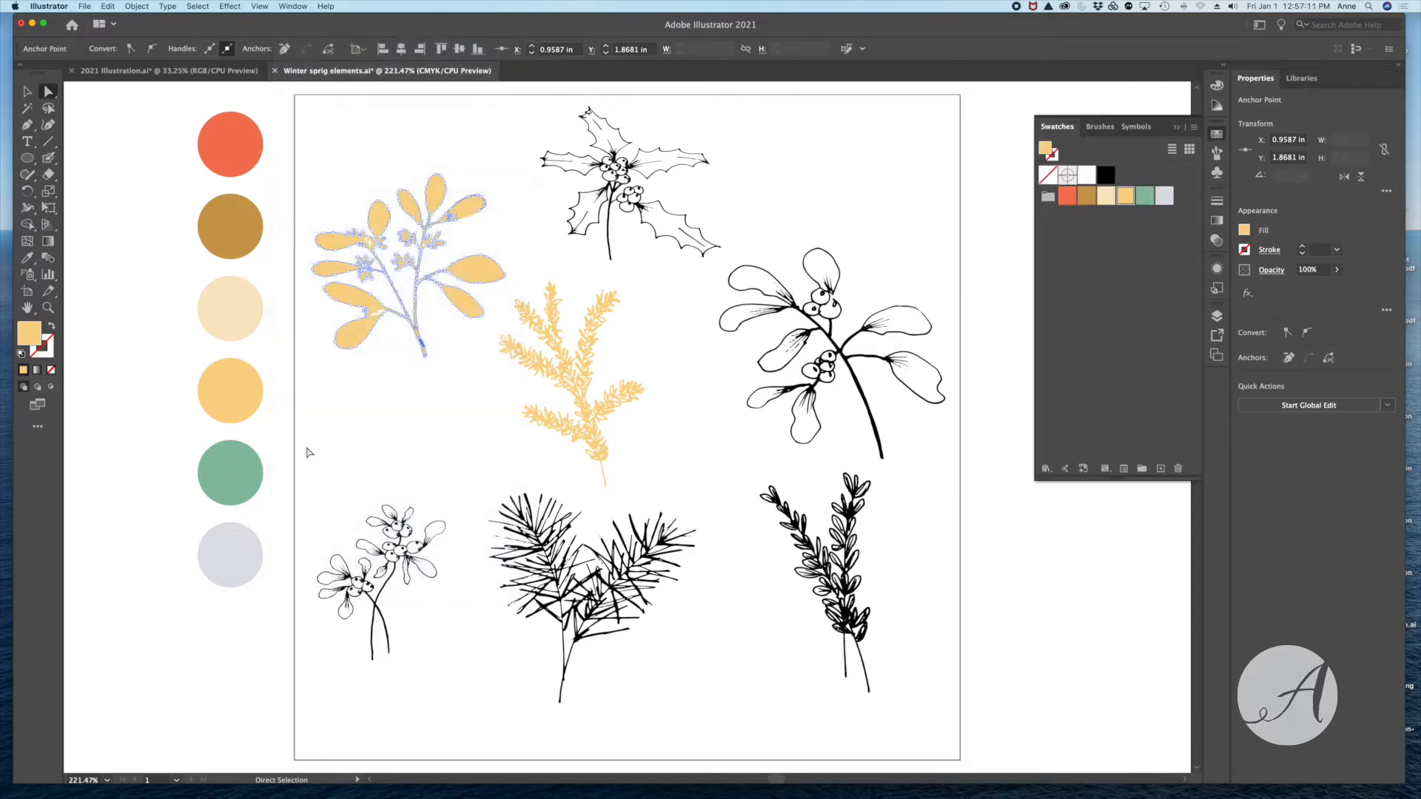
click(1106, 176)
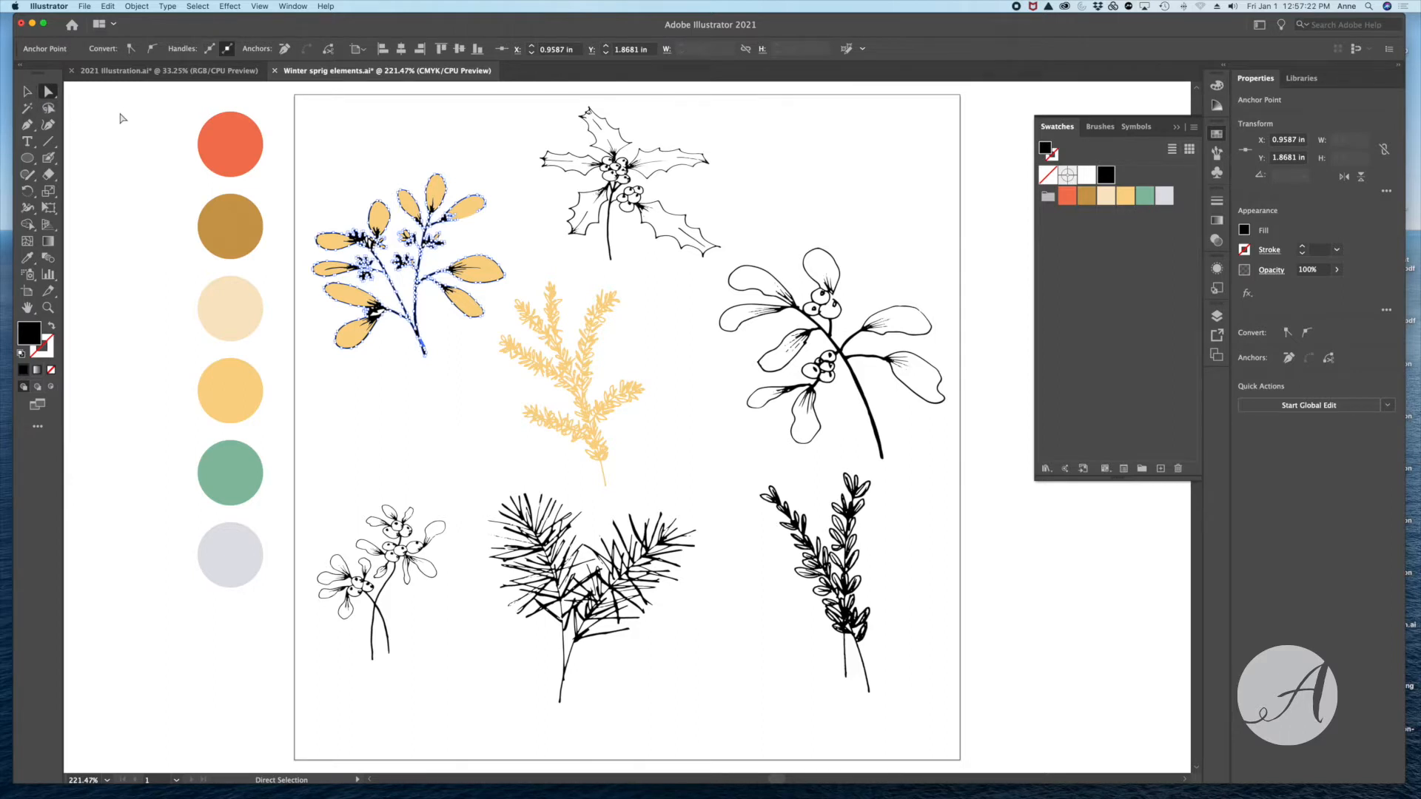
click(27, 92)
click(360, 139)
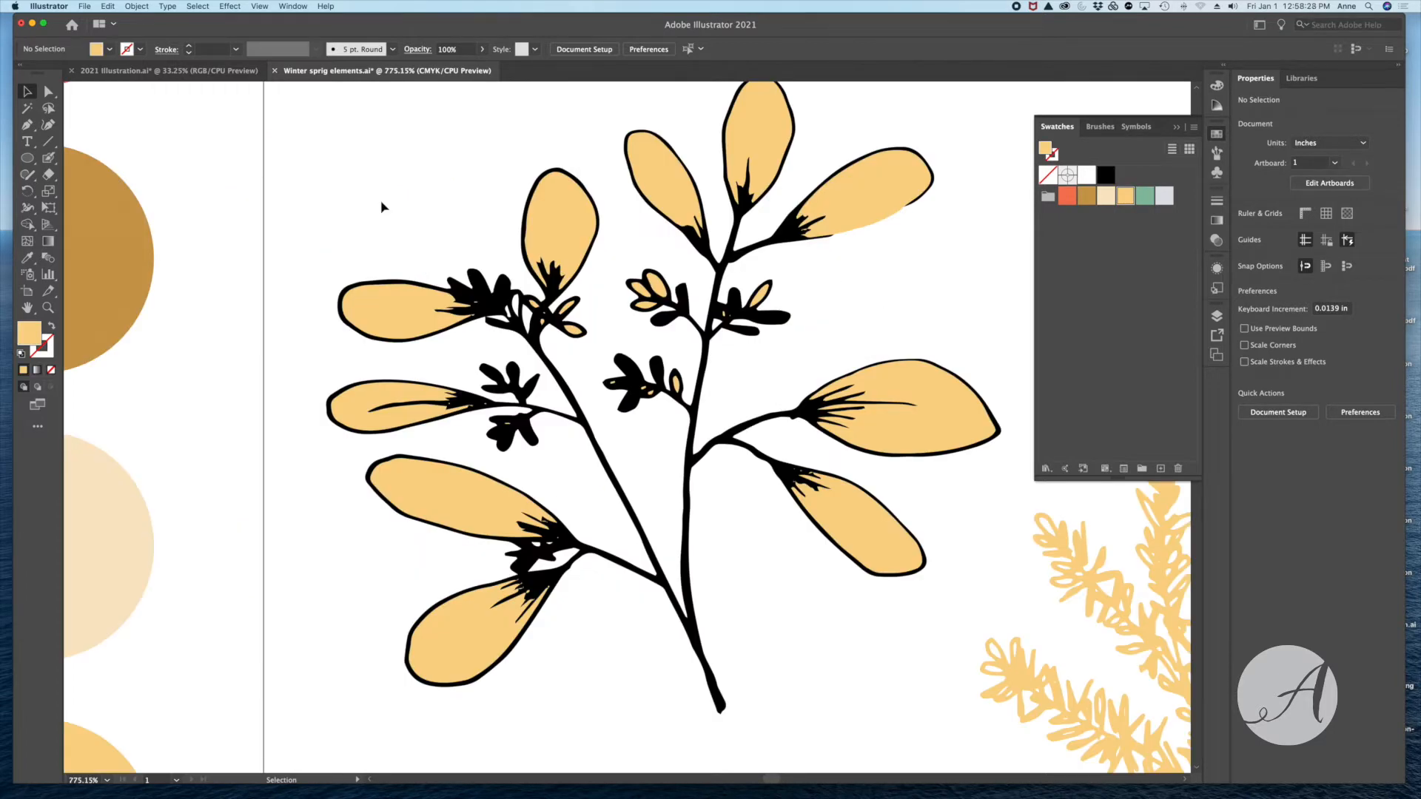
- Directly select the horizontal leaf at the leafy sprig's upper-left tip and fill it with the green swatch
click(48, 92)
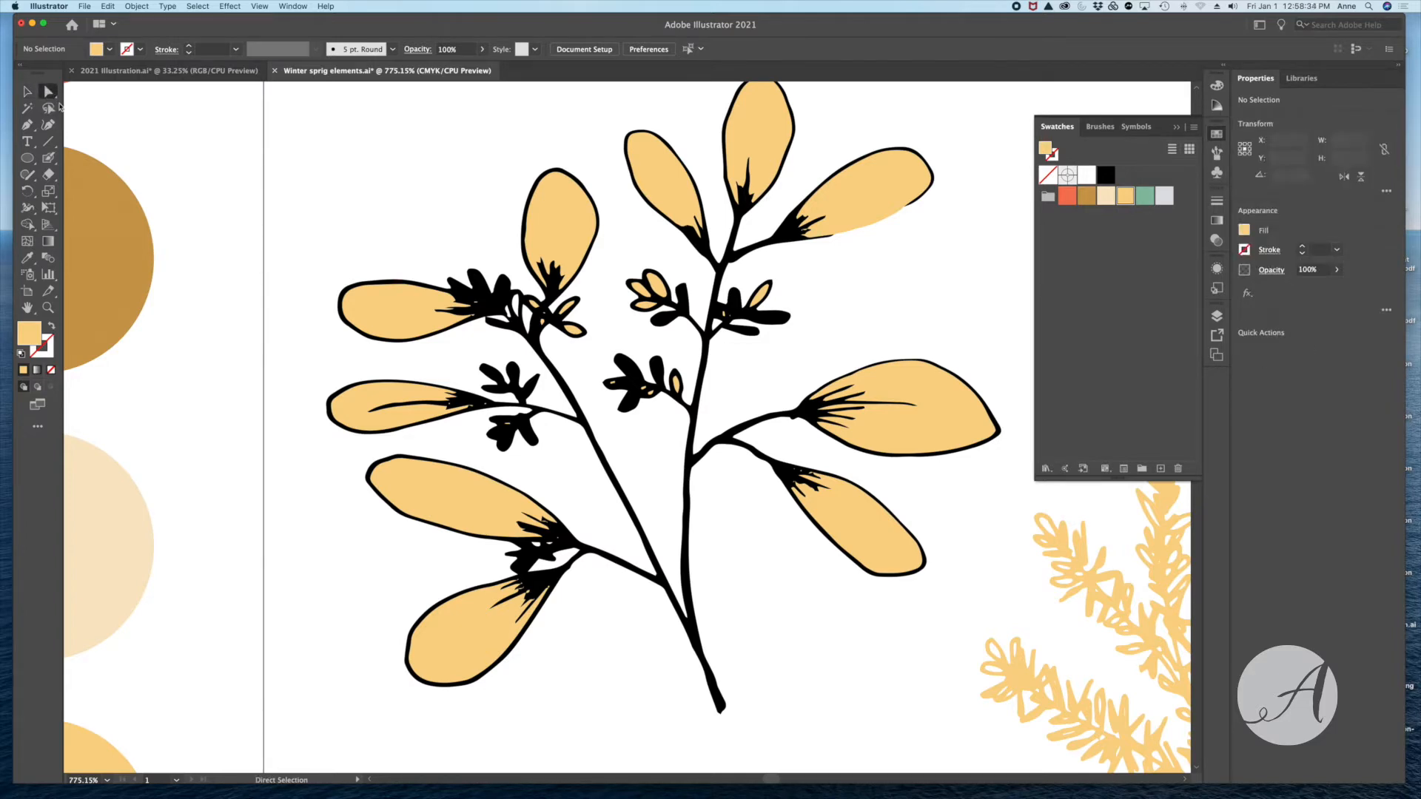
click(418, 333)
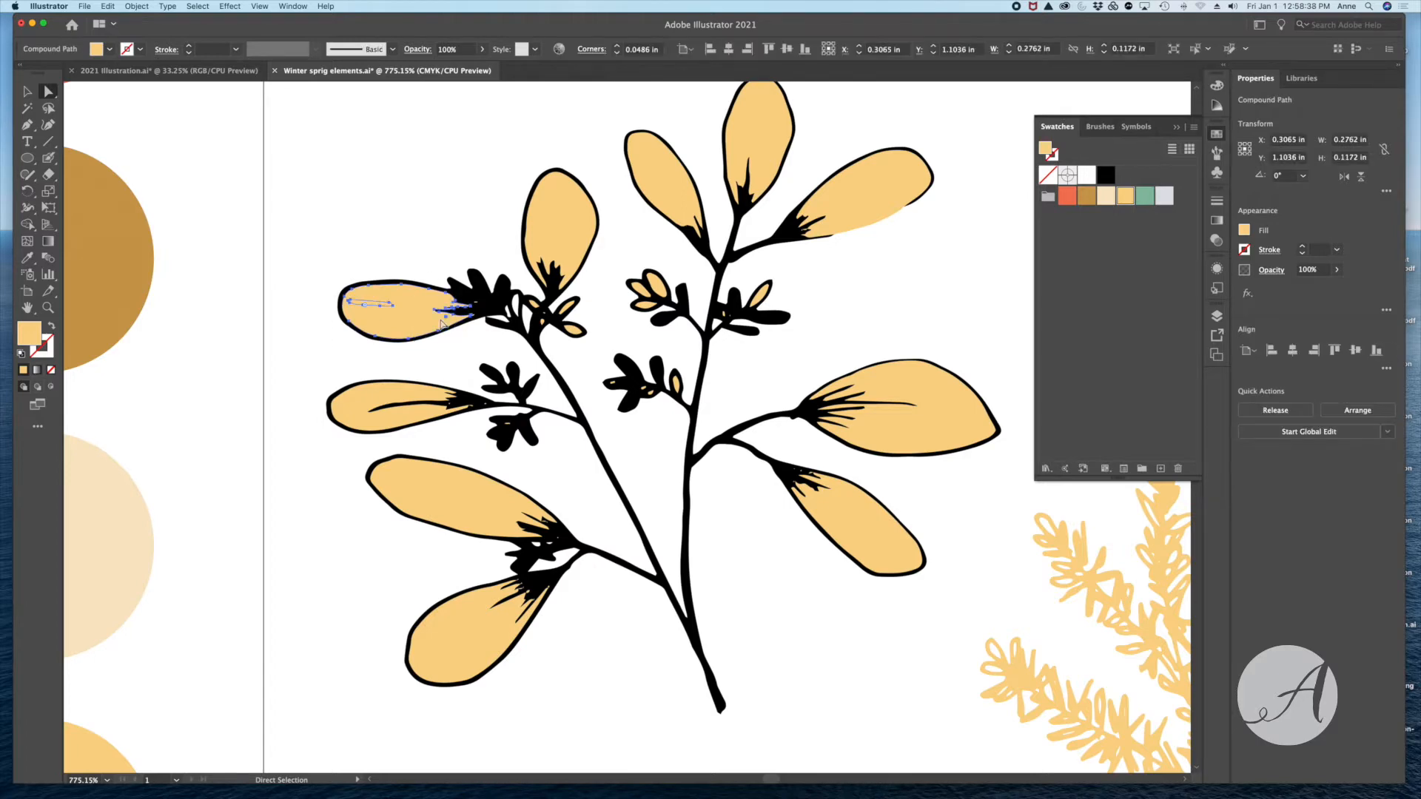
click(1146, 200)
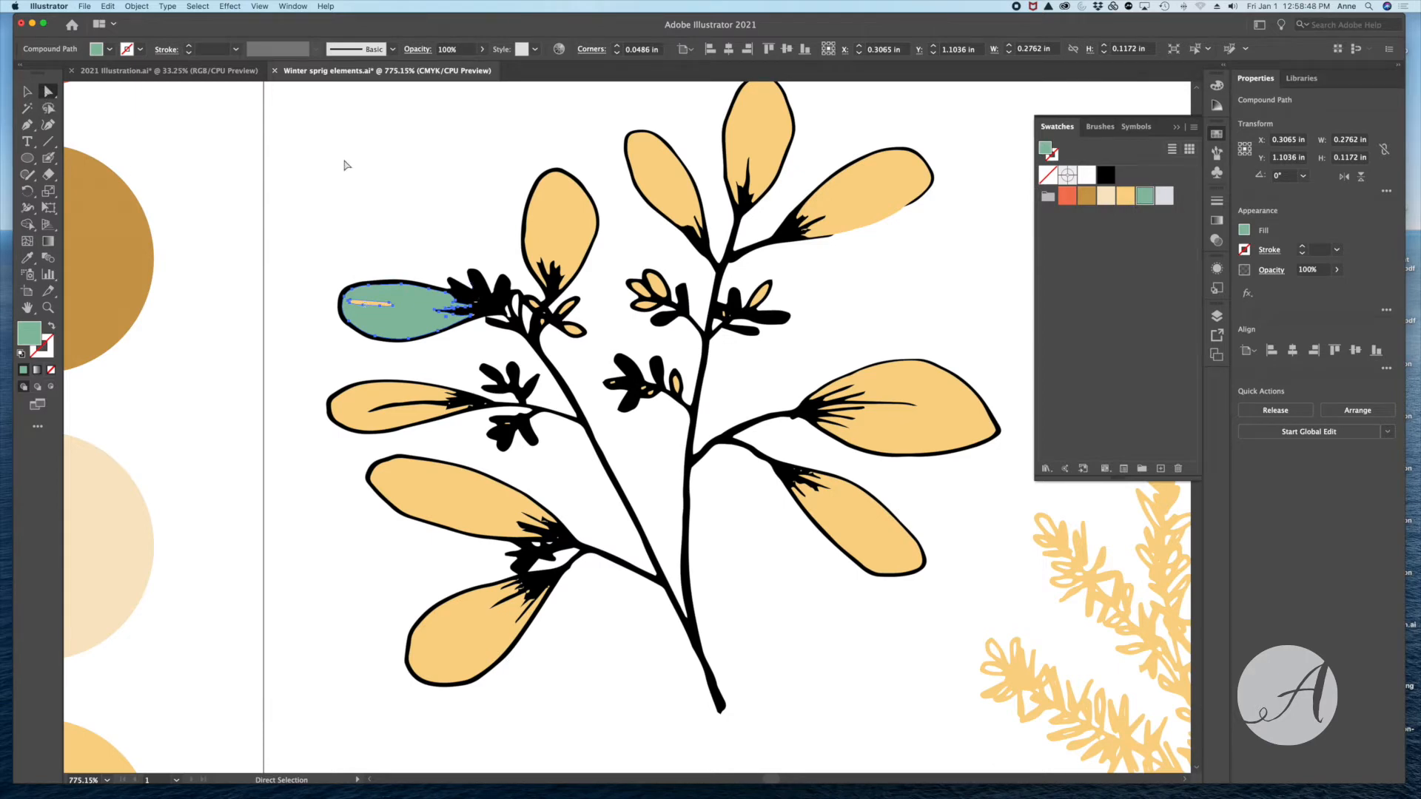
key(super+shift+a)
click(26, 92)
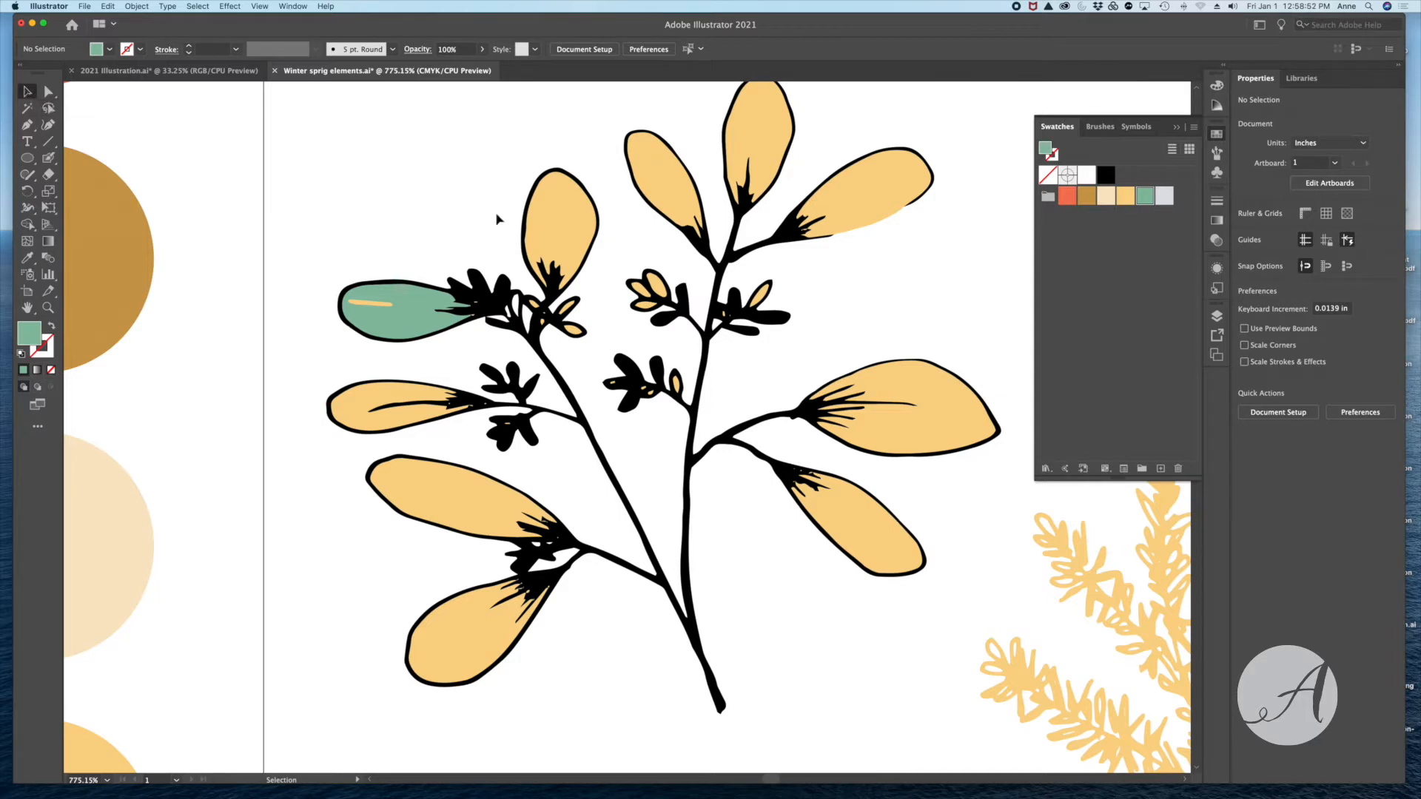
- Isolate the leafy sprig's group and fill the upright leaf next to the green one with the green swatch
click(559, 225)
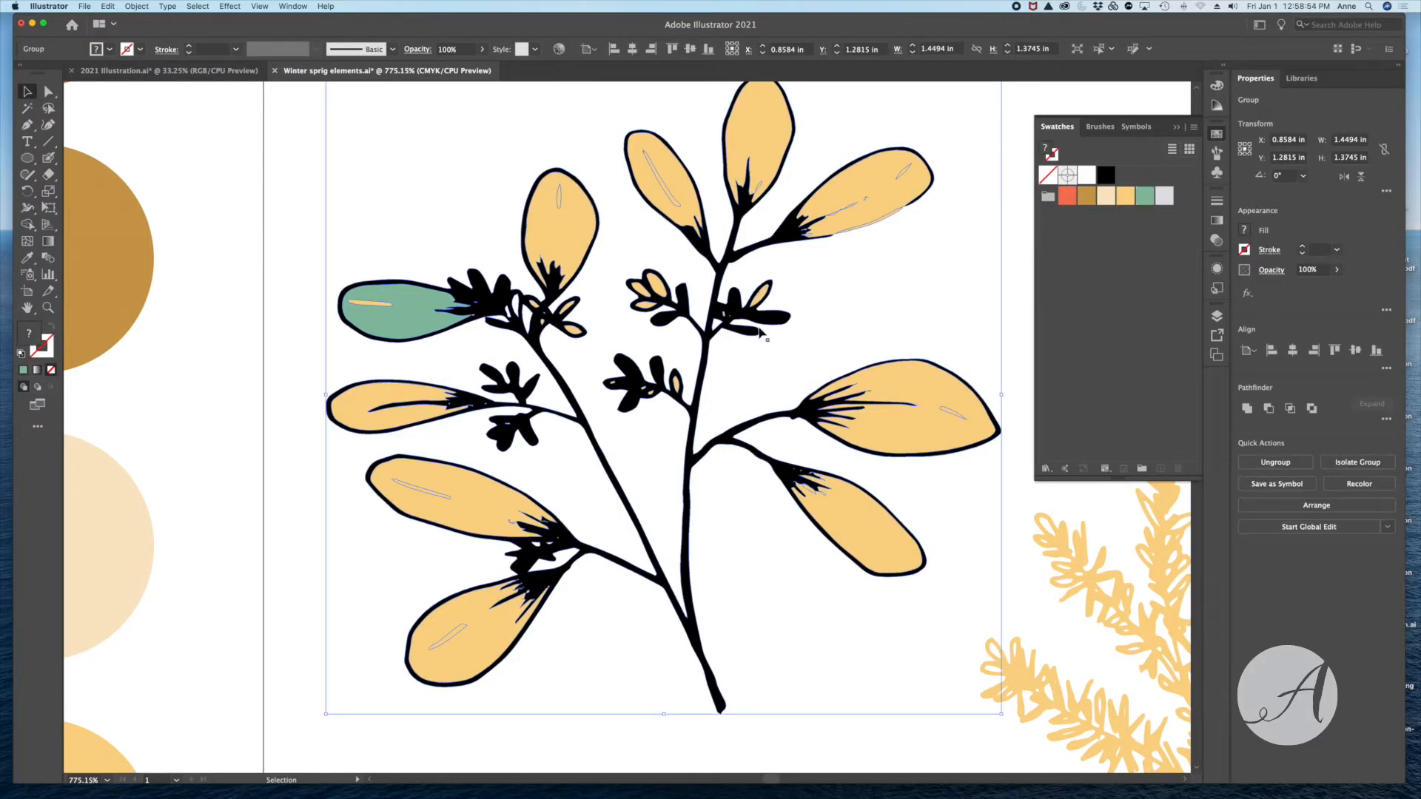
double_click(563, 235)
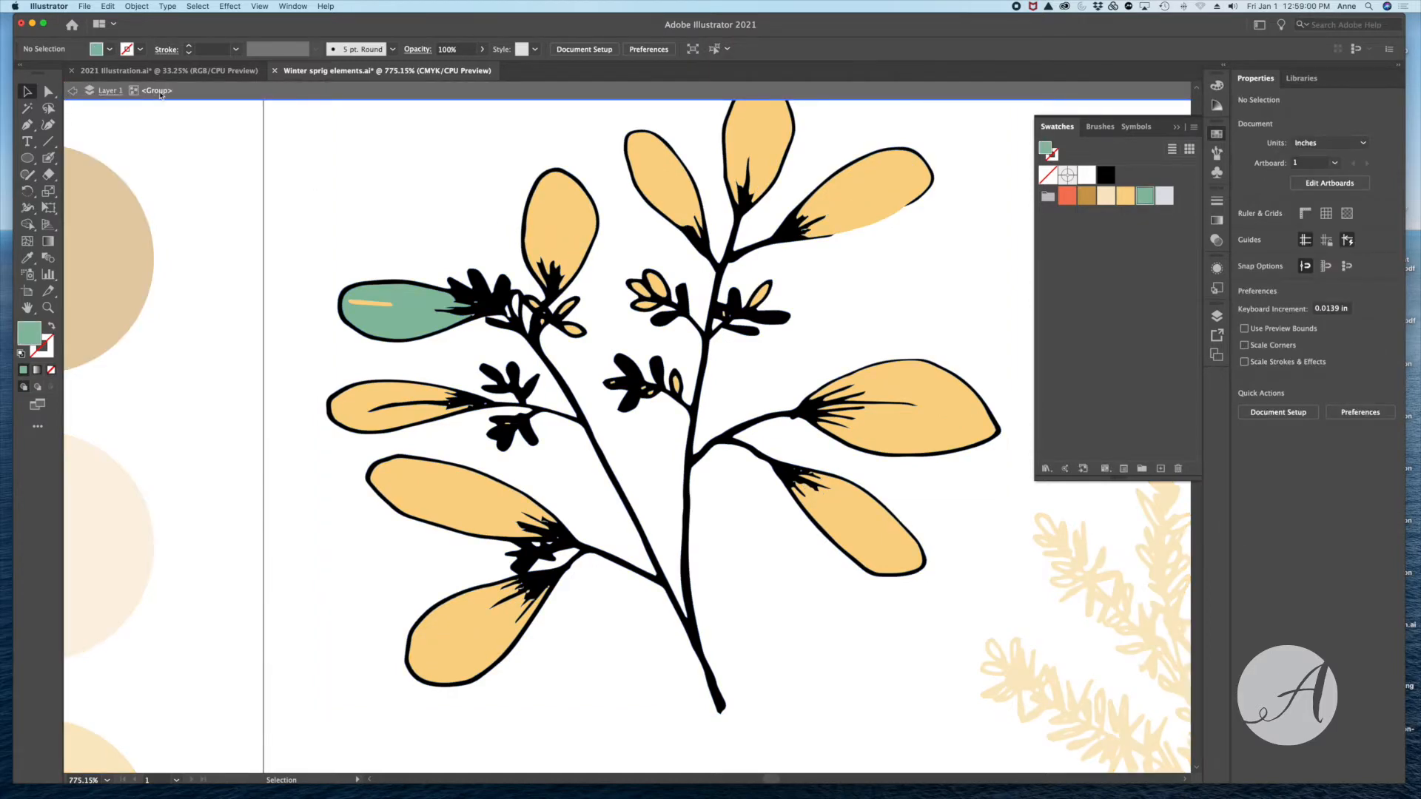
click(568, 241)
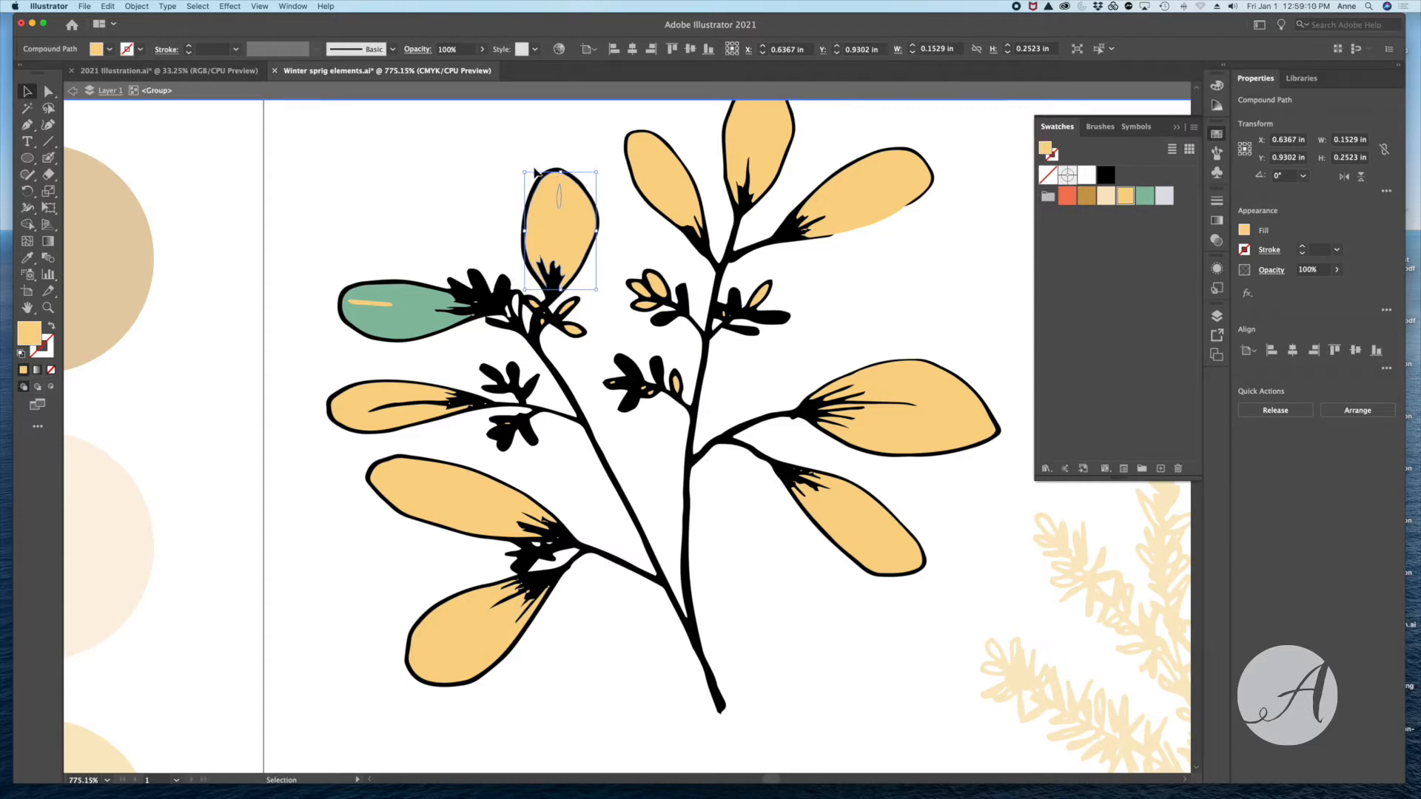
click(1145, 197)
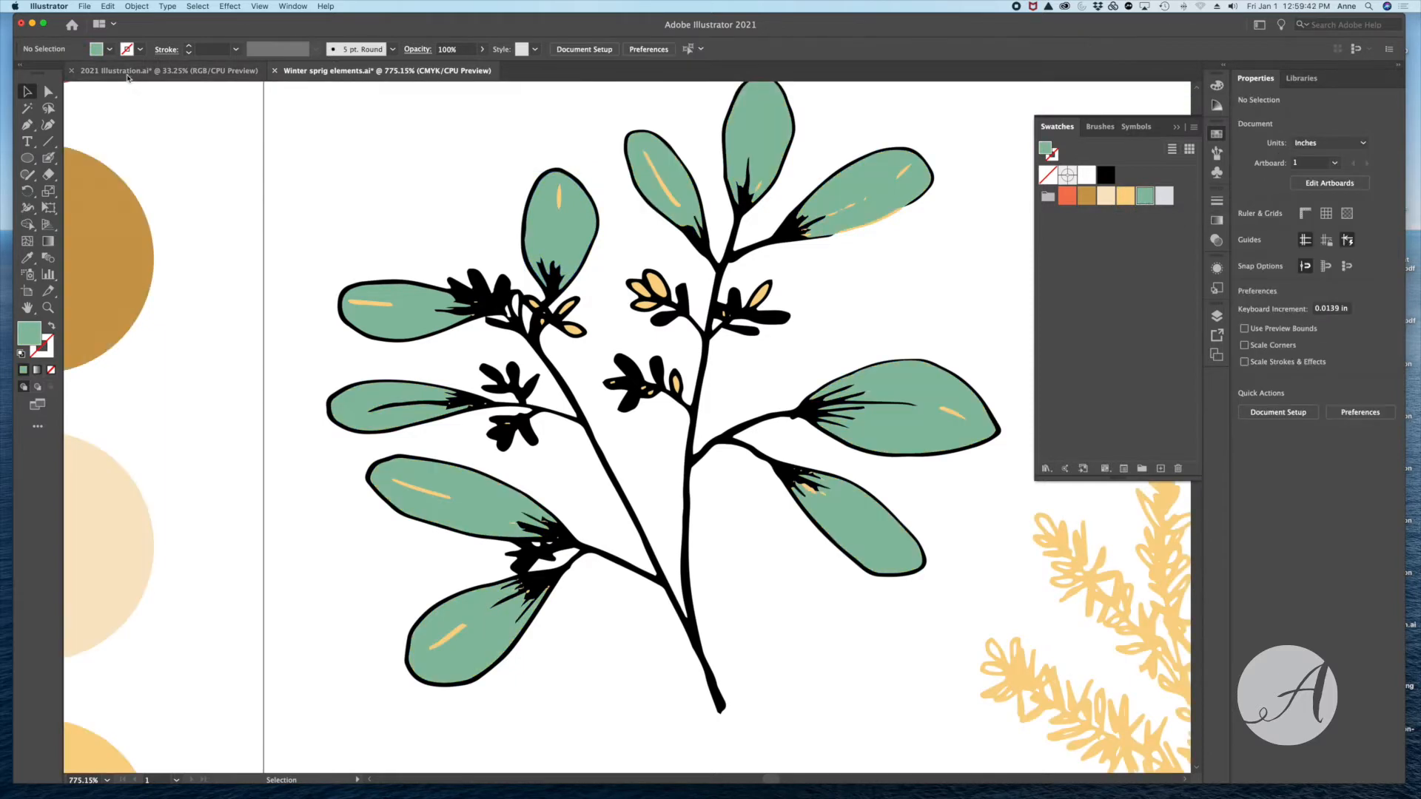
- Copy all seven sprigs from the winter sprig elements document onto the beige artboard of the 2021 Illustration document
click(126, 71)
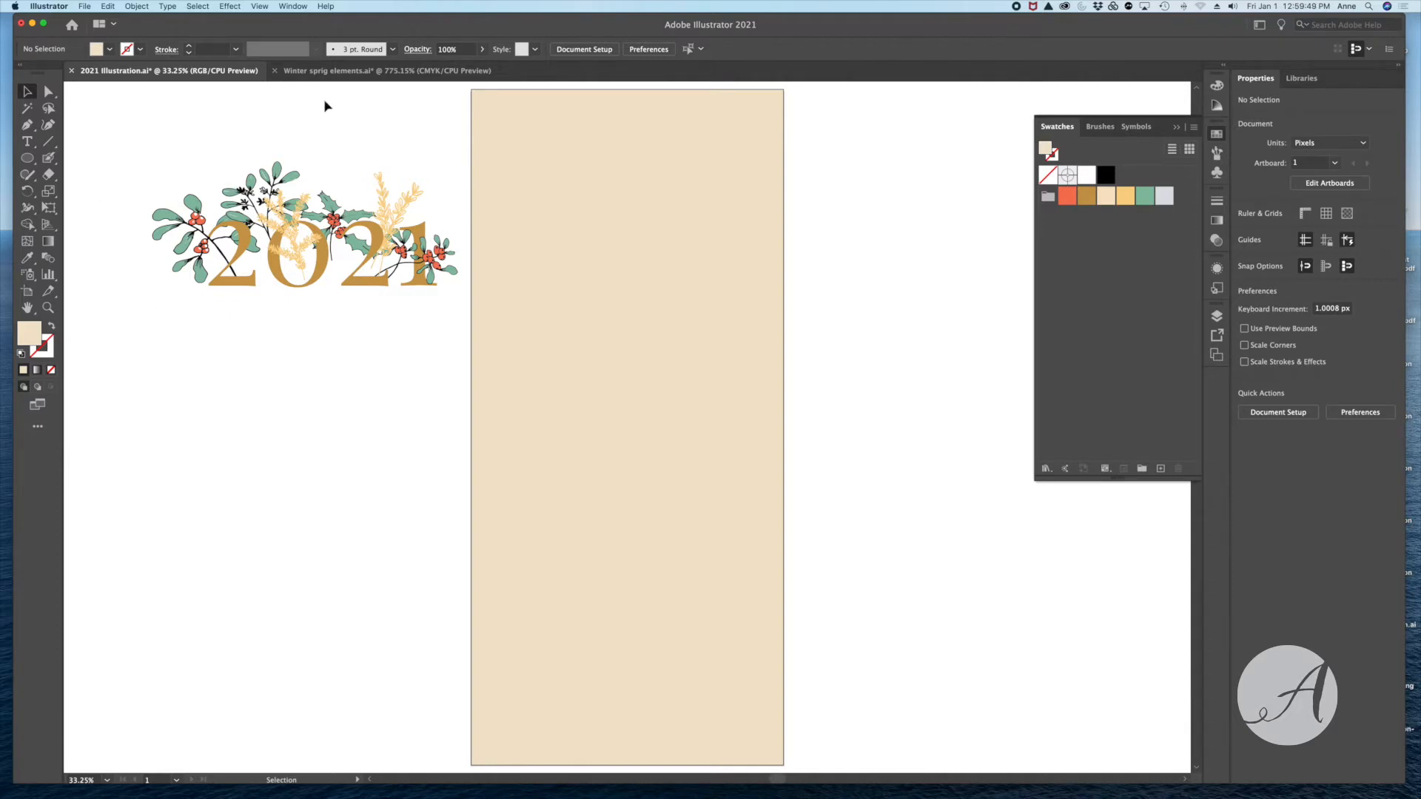
click(309, 74)
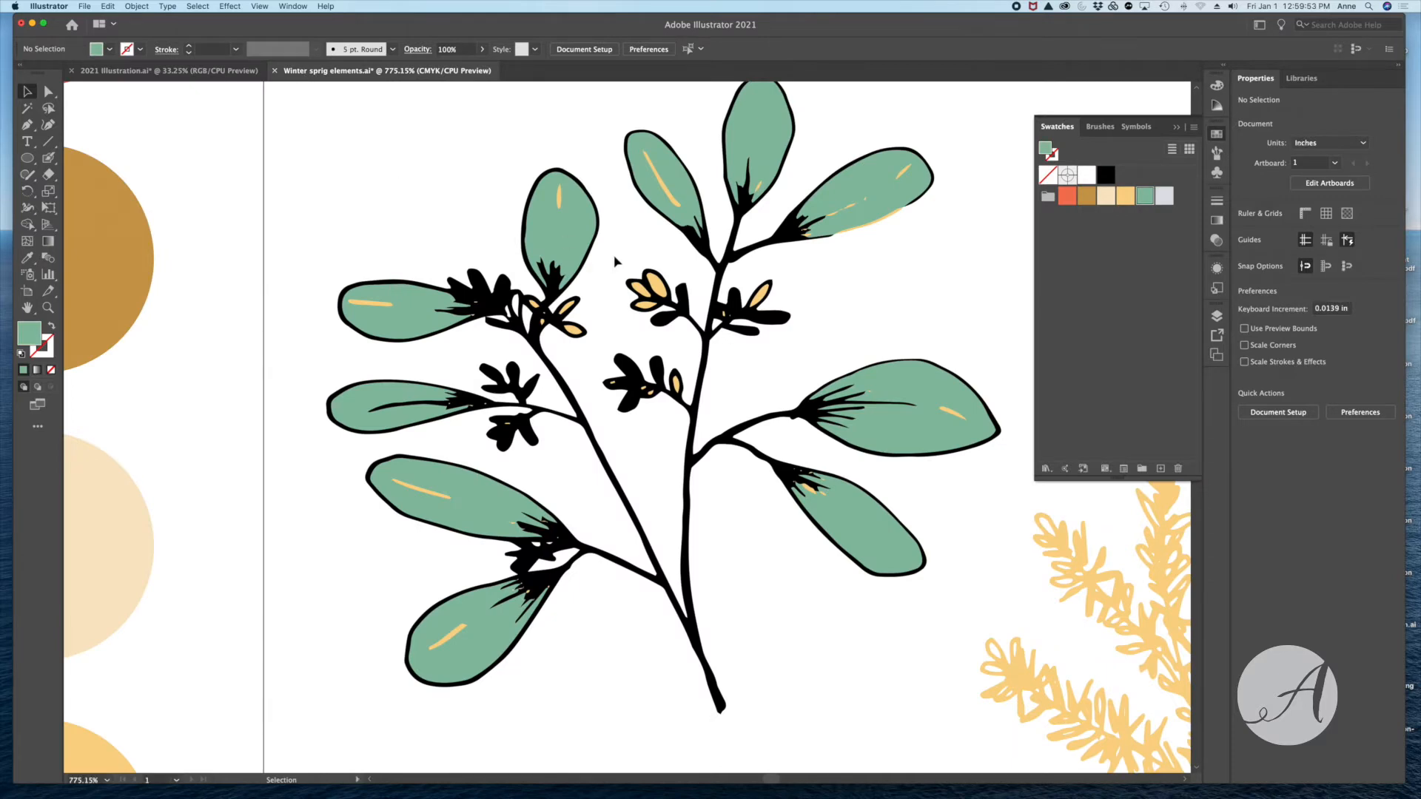
key(a)
key(super+0)
key(v)
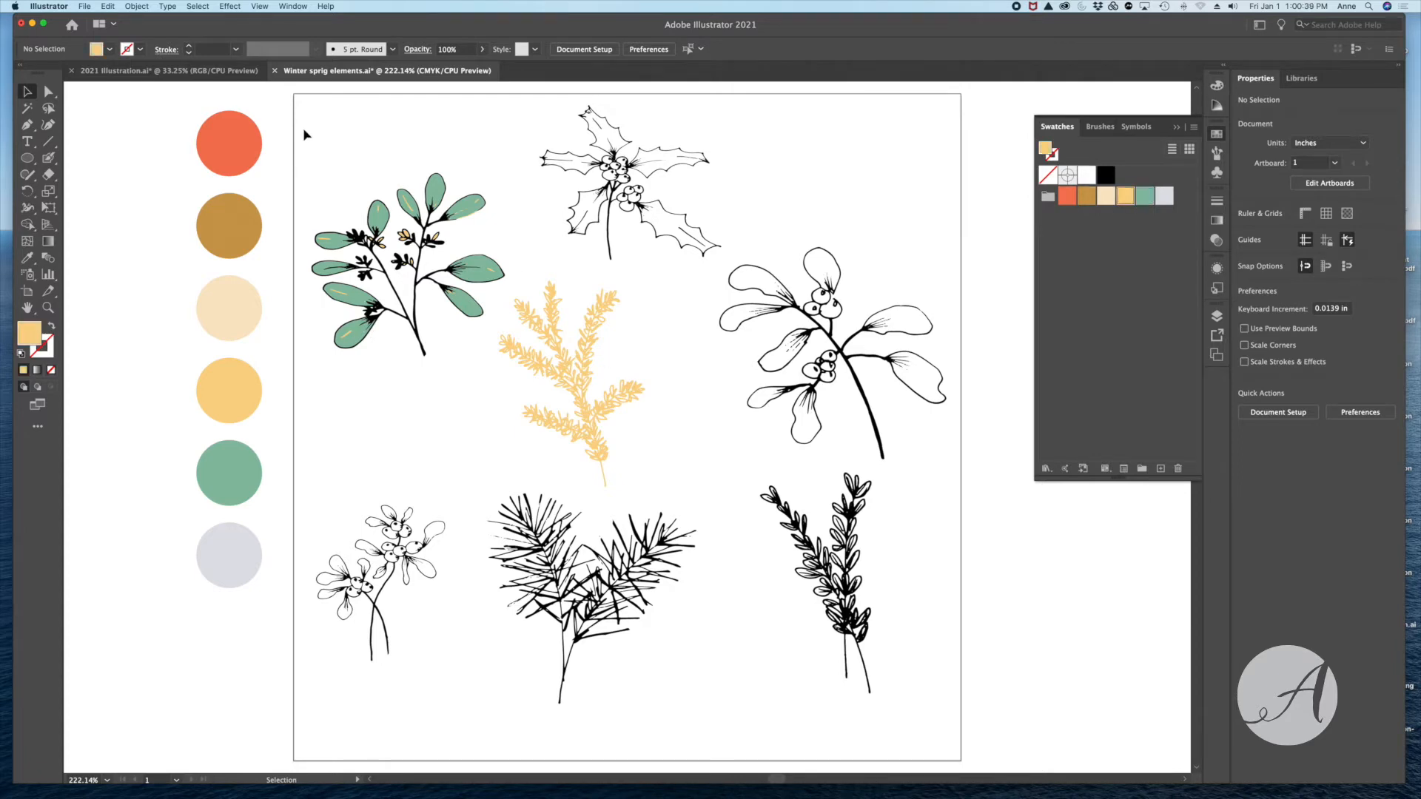
drag(303, 129, 942, 731)
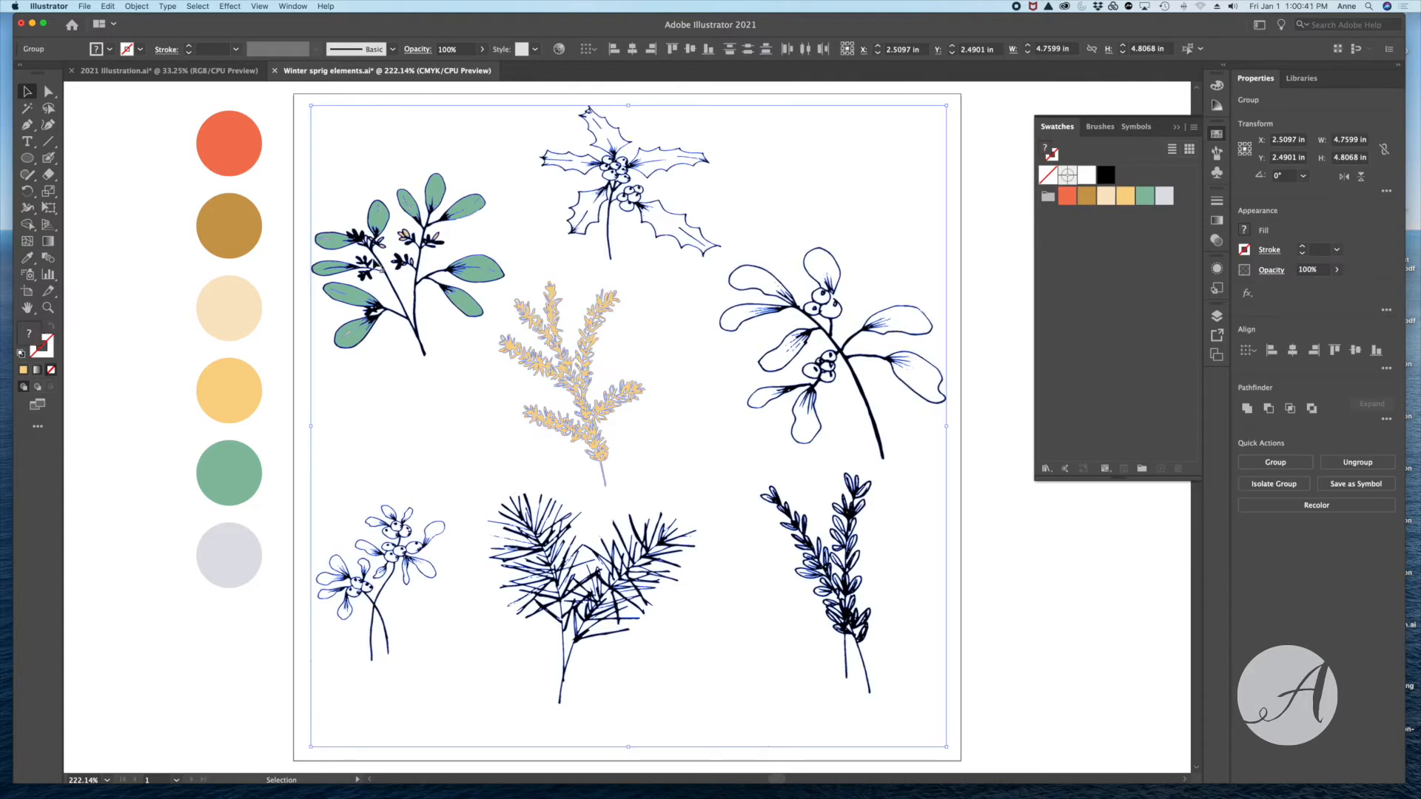
drag(444, 197, 729, 507)
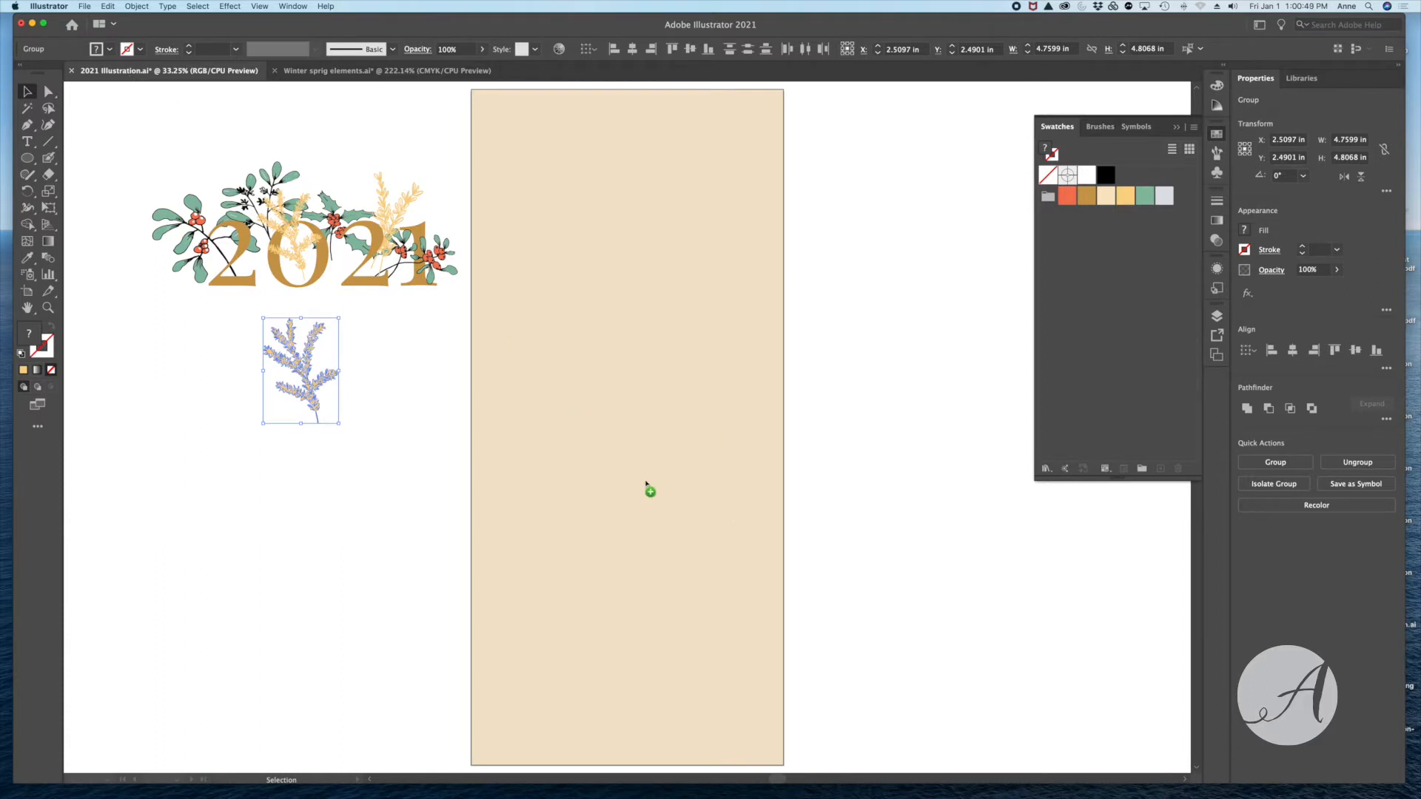
drag(645, 482, 648, 469)
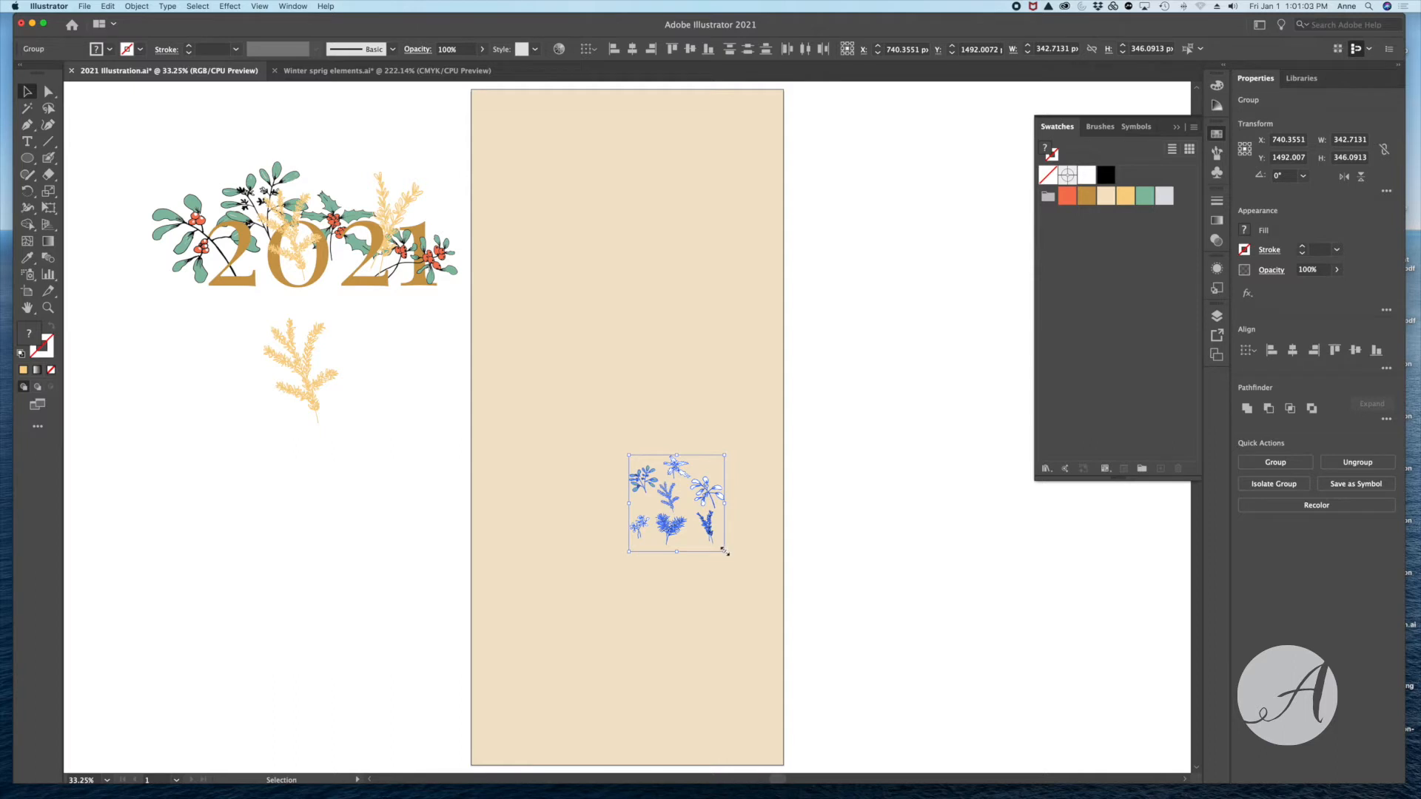
- Enlarge the copied sprigs to about 625 by 631 px and place them beside the artboard, below the 2021 artwork
drag(724, 551, 805, 657)
drag(723, 546, 268, 510)
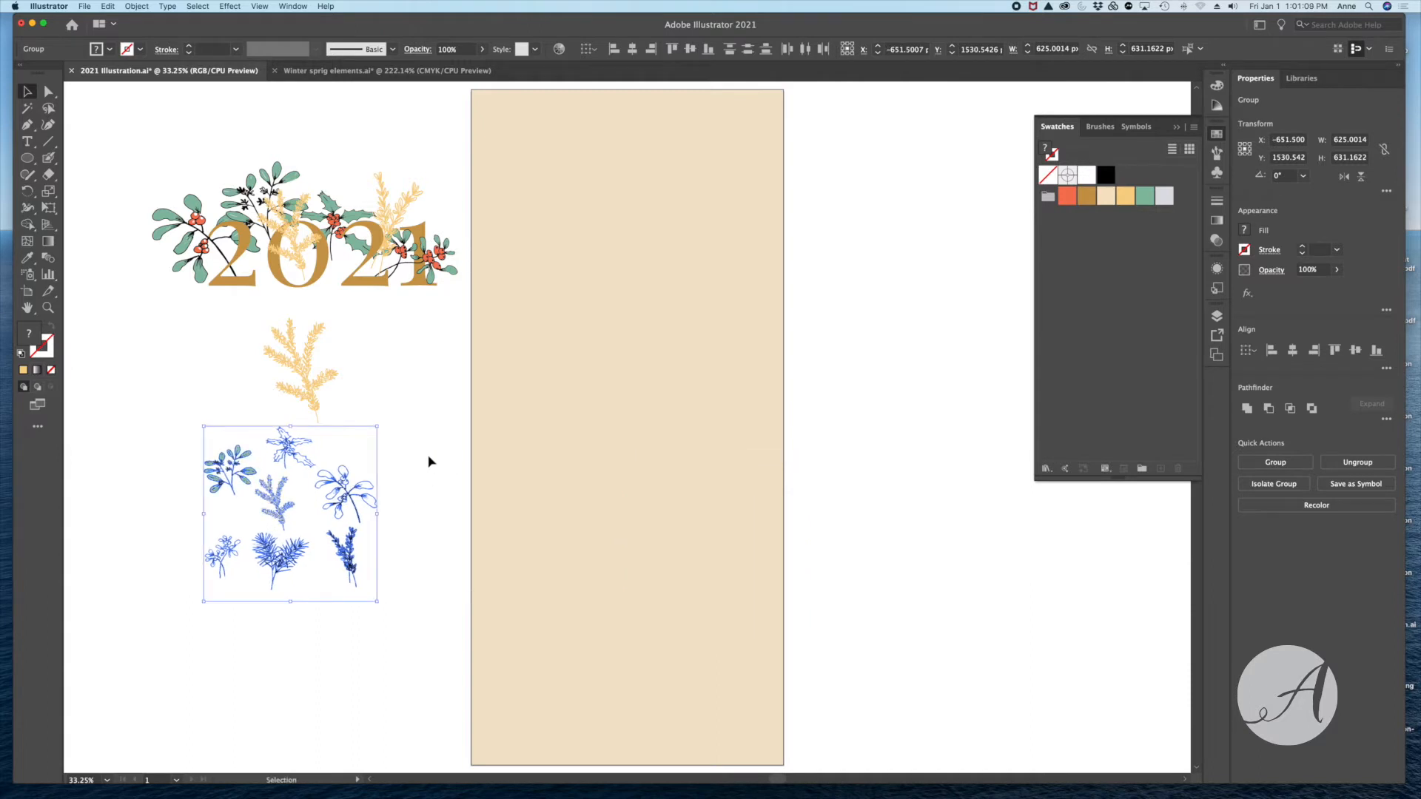
click(429, 462)
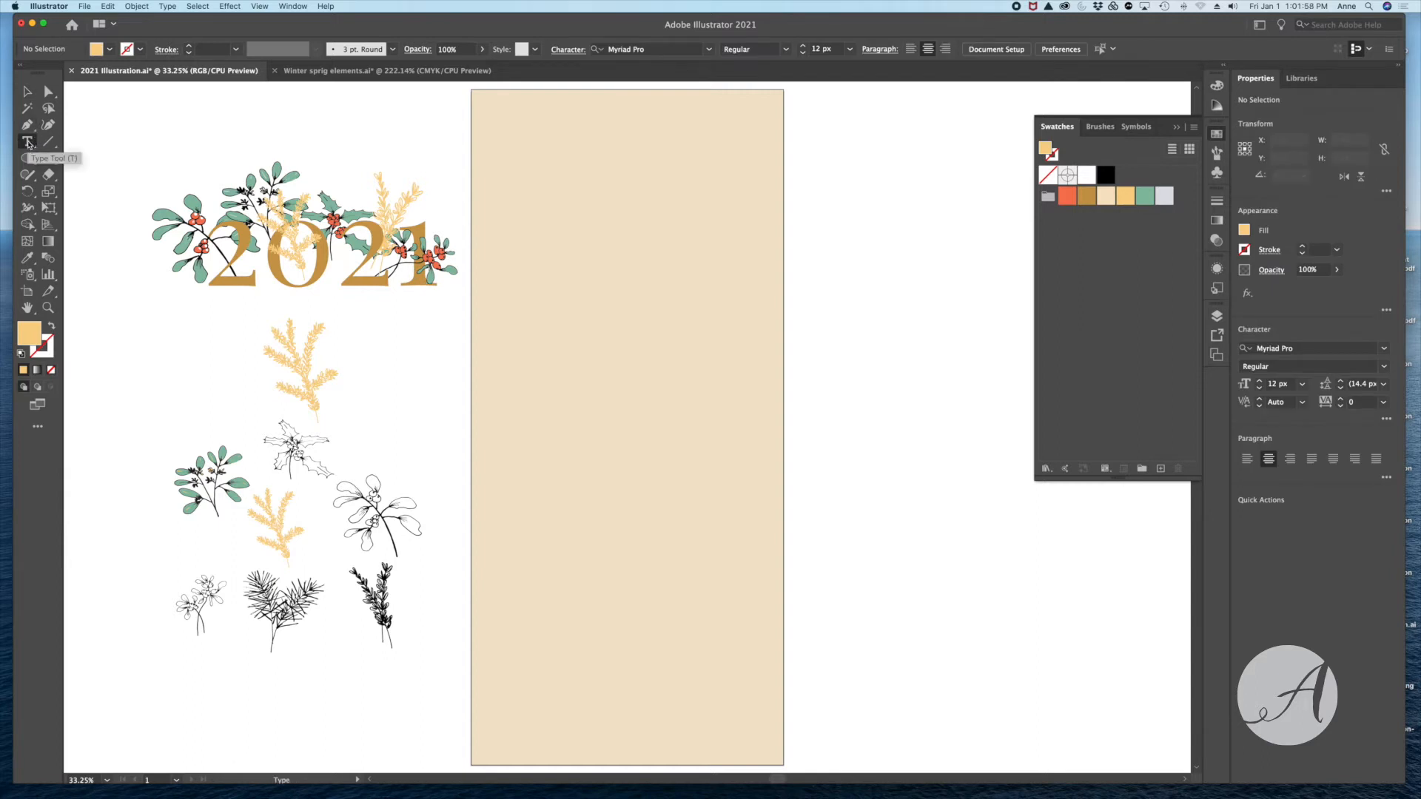
- Draw a 910 by 600 px area type frame low on the beige artboard and enter 2021 in it
drag(507, 526, 759, 693)
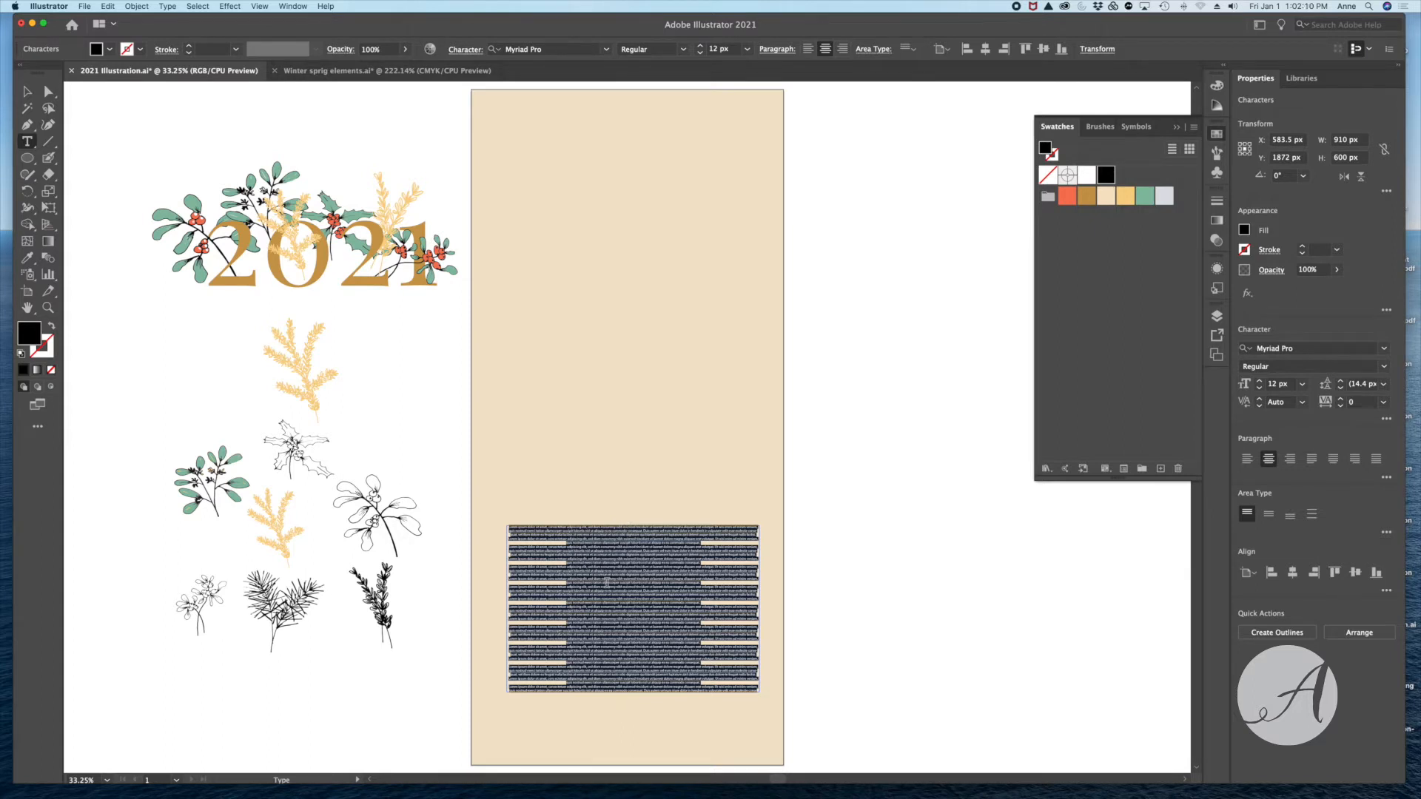
key(BackSpace)
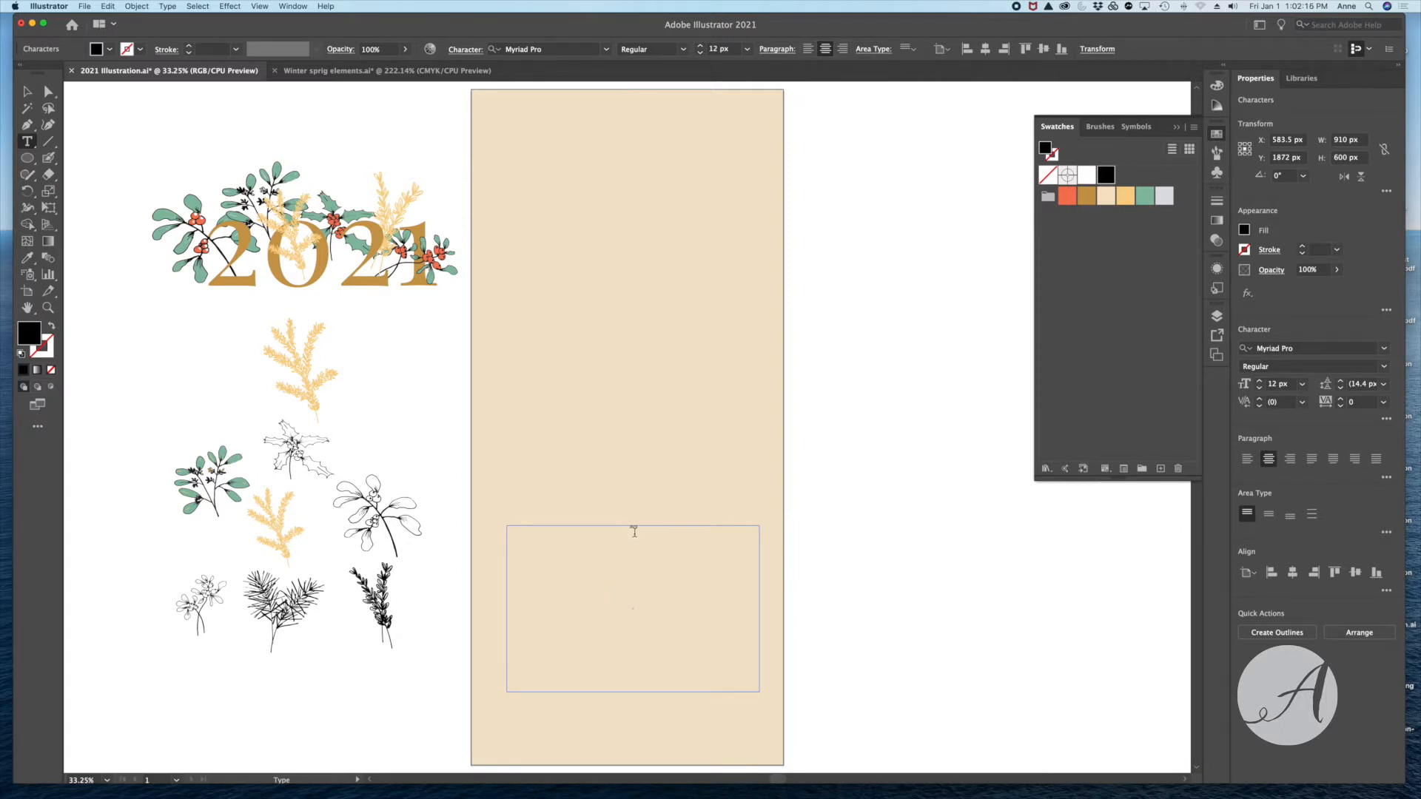
click(27, 93)
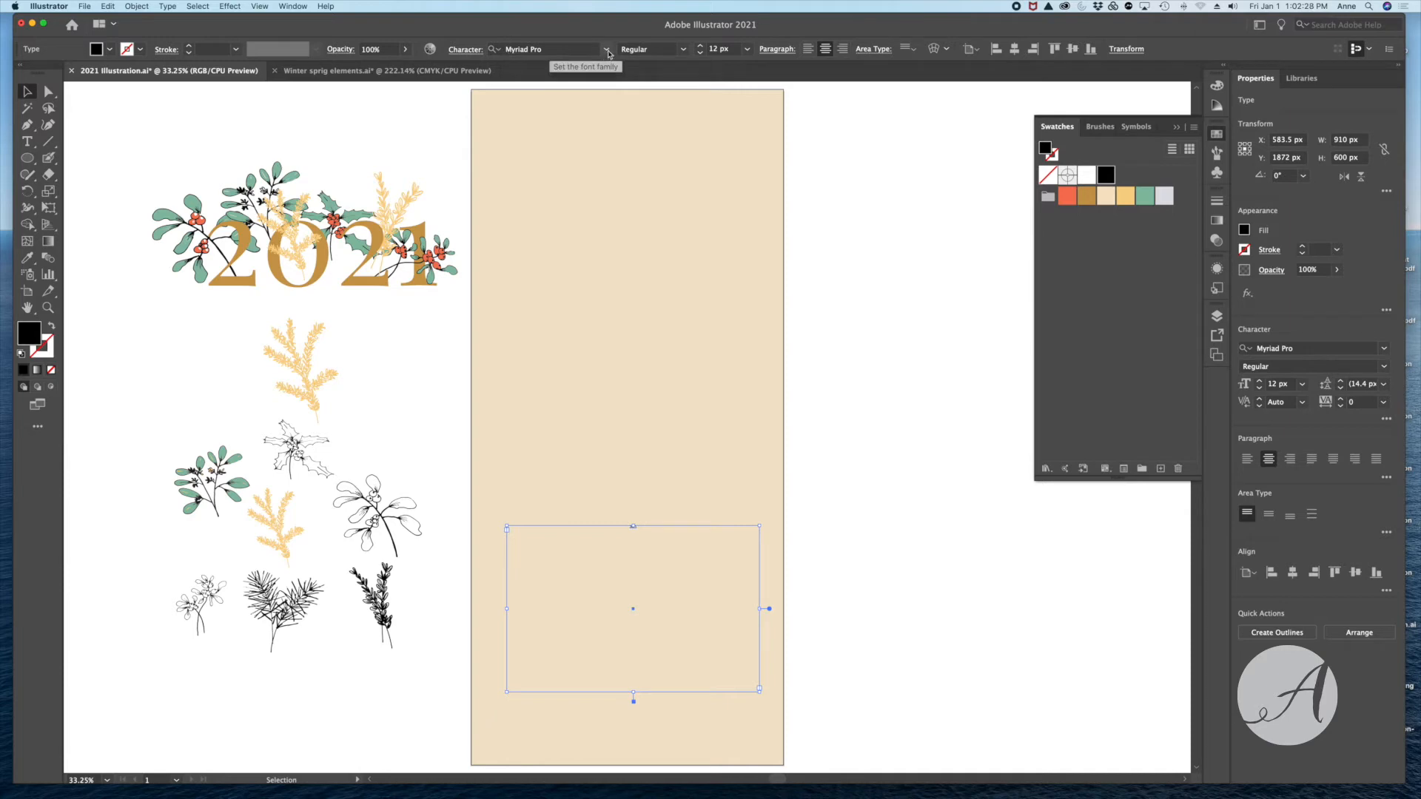
- Set the font of the new 2021 text to Playfair Display
click(607, 50)
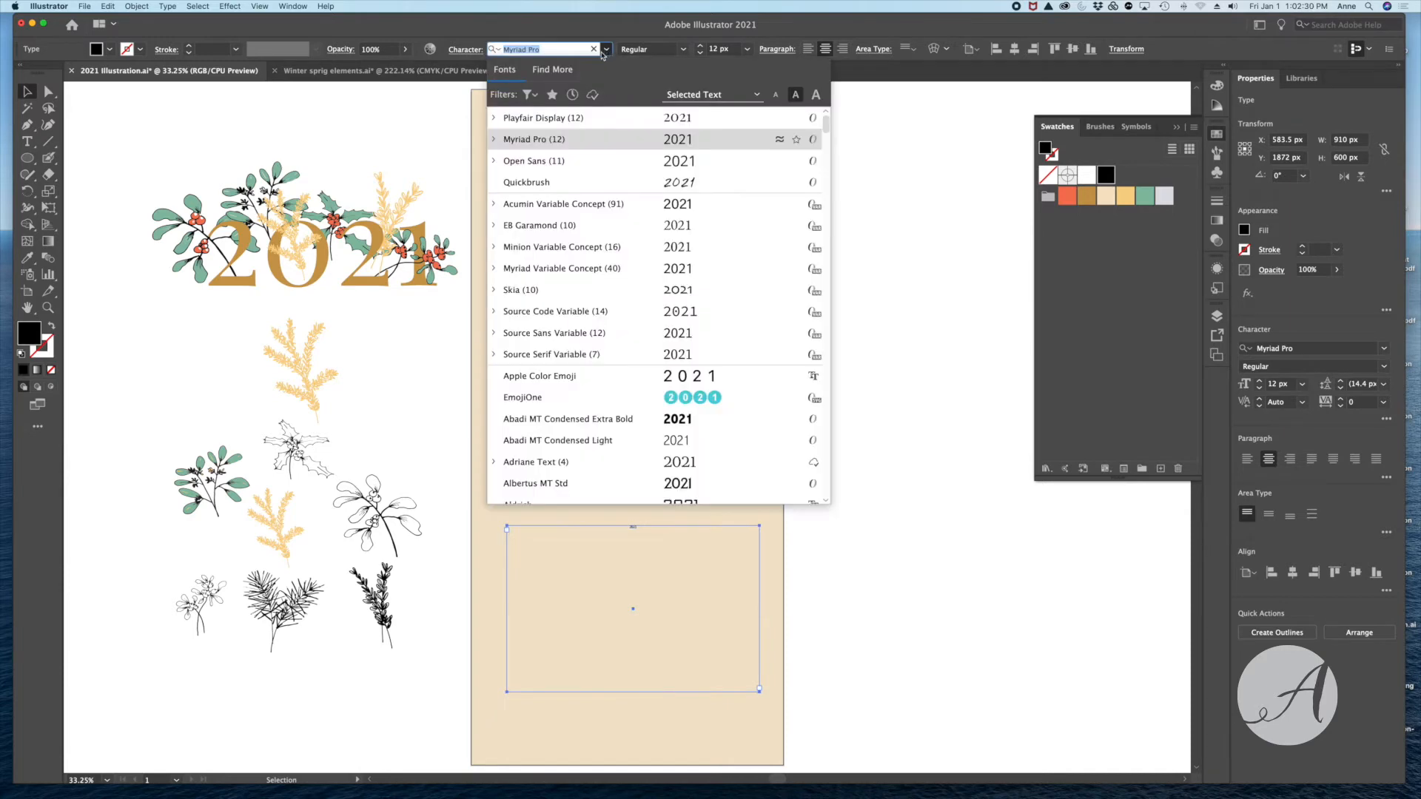
scroll(551, 298, down, 10)
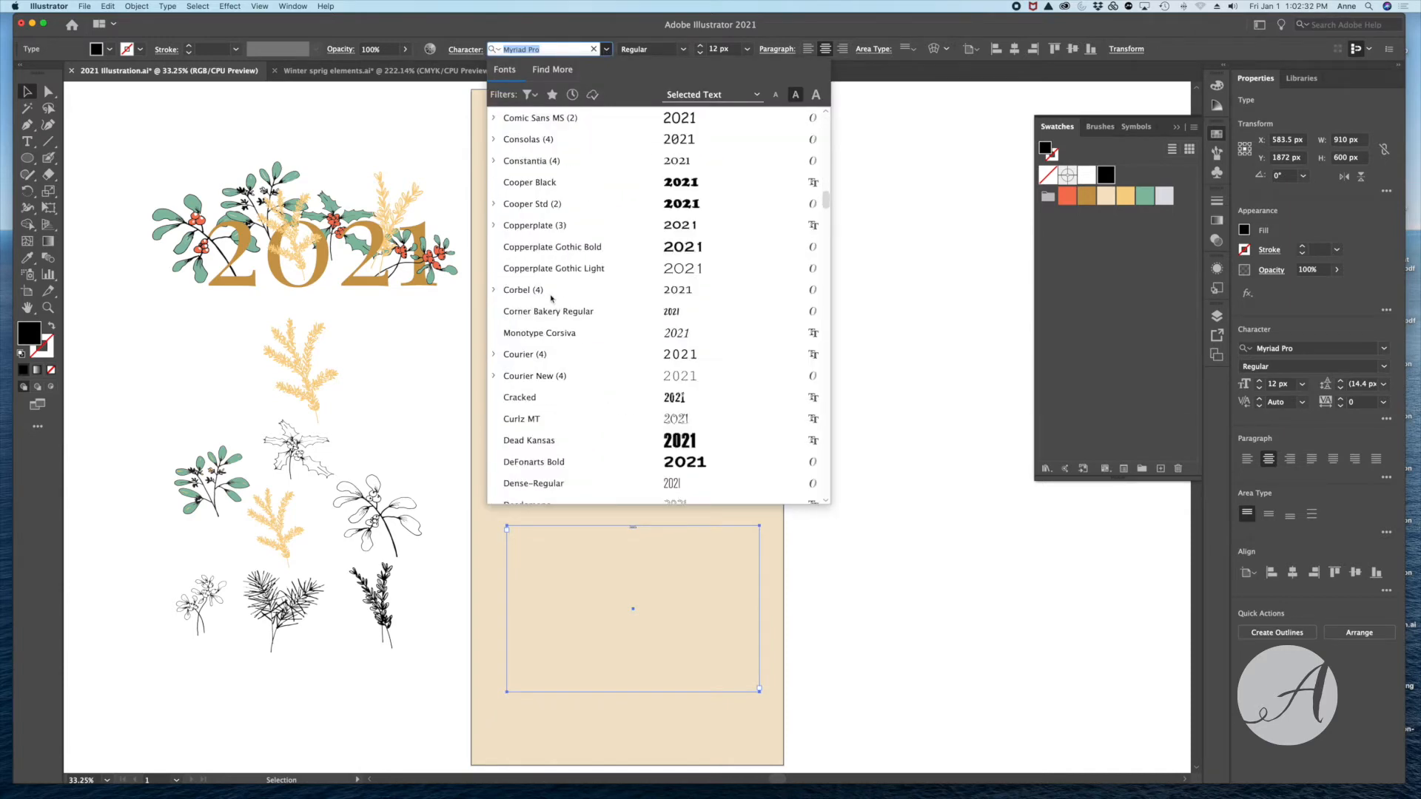
scroll(552, 298, up, 10)
scroll(552, 298, down, 10)
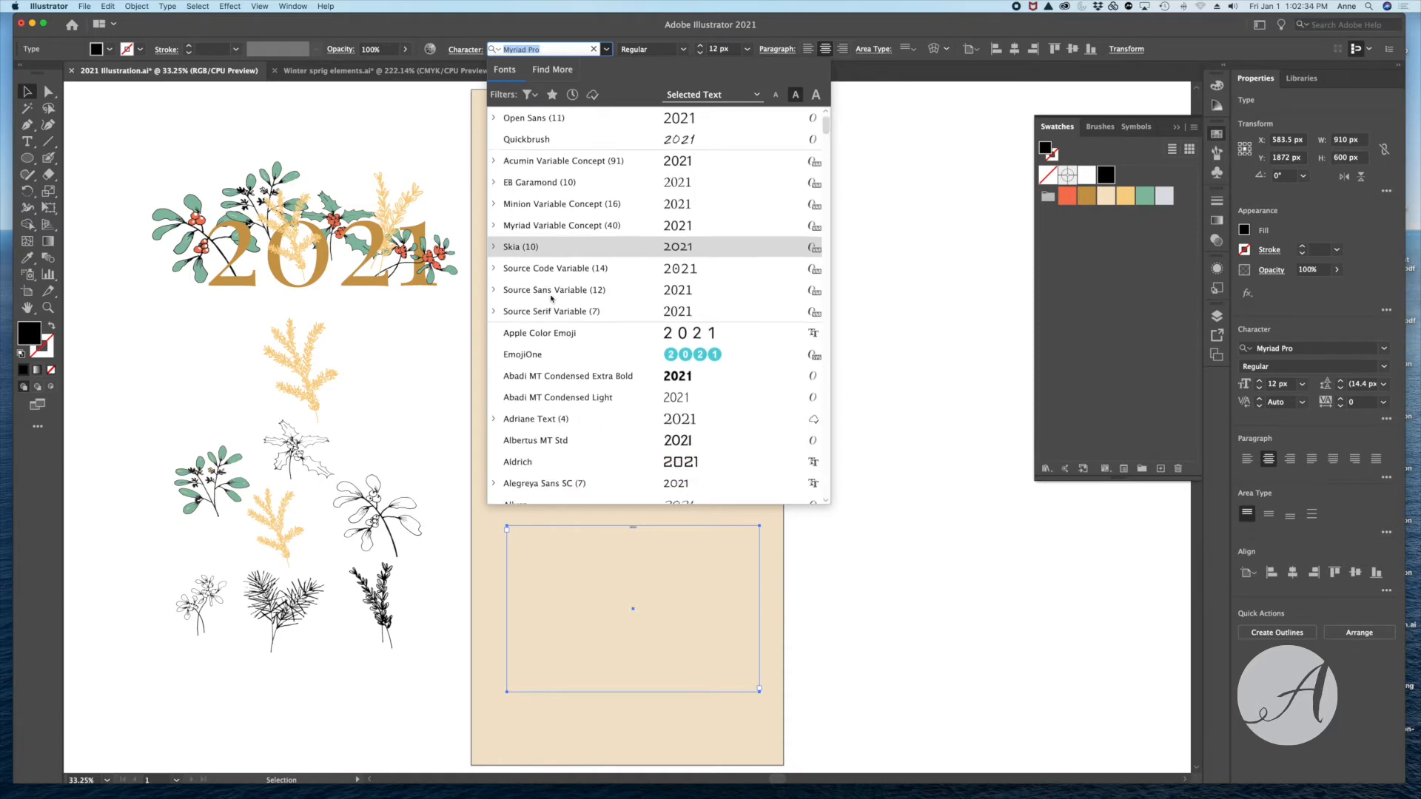
scroll(551, 298, up, 10)
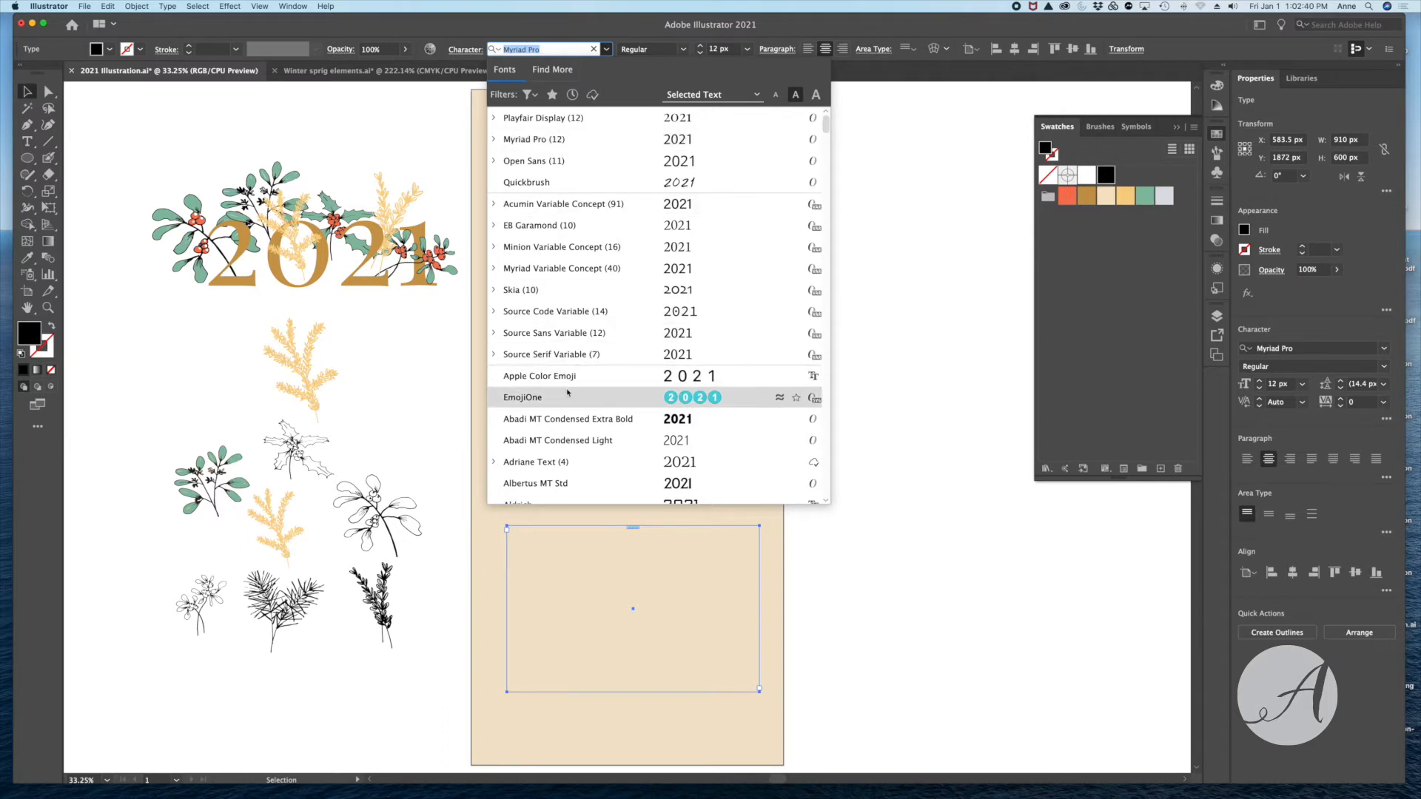
click(529, 120)
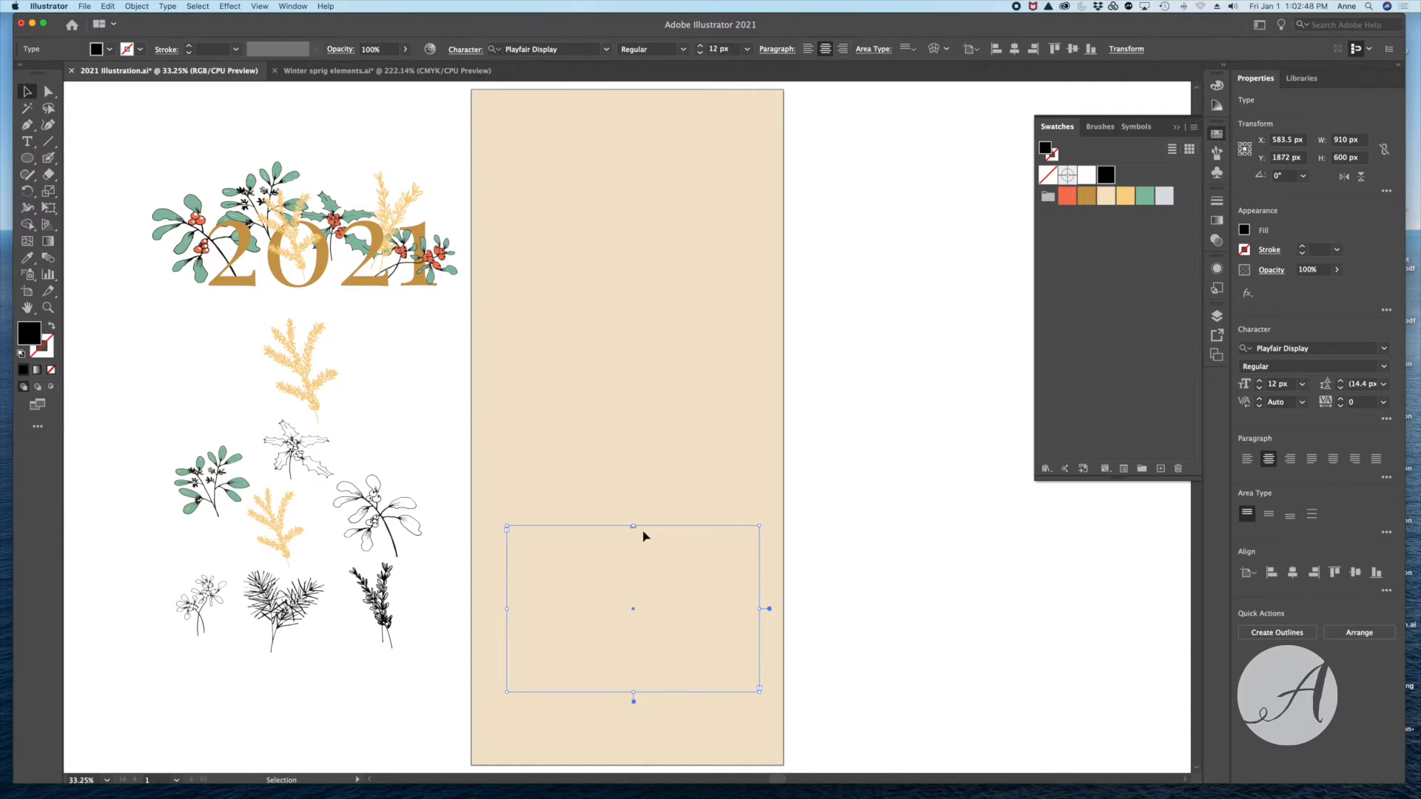
- Set the 2021 text size to 400 px and fill it with the golden brown swatch
click(750, 52)
click(760, 302)
click(716, 49)
text(400)
key(Return)
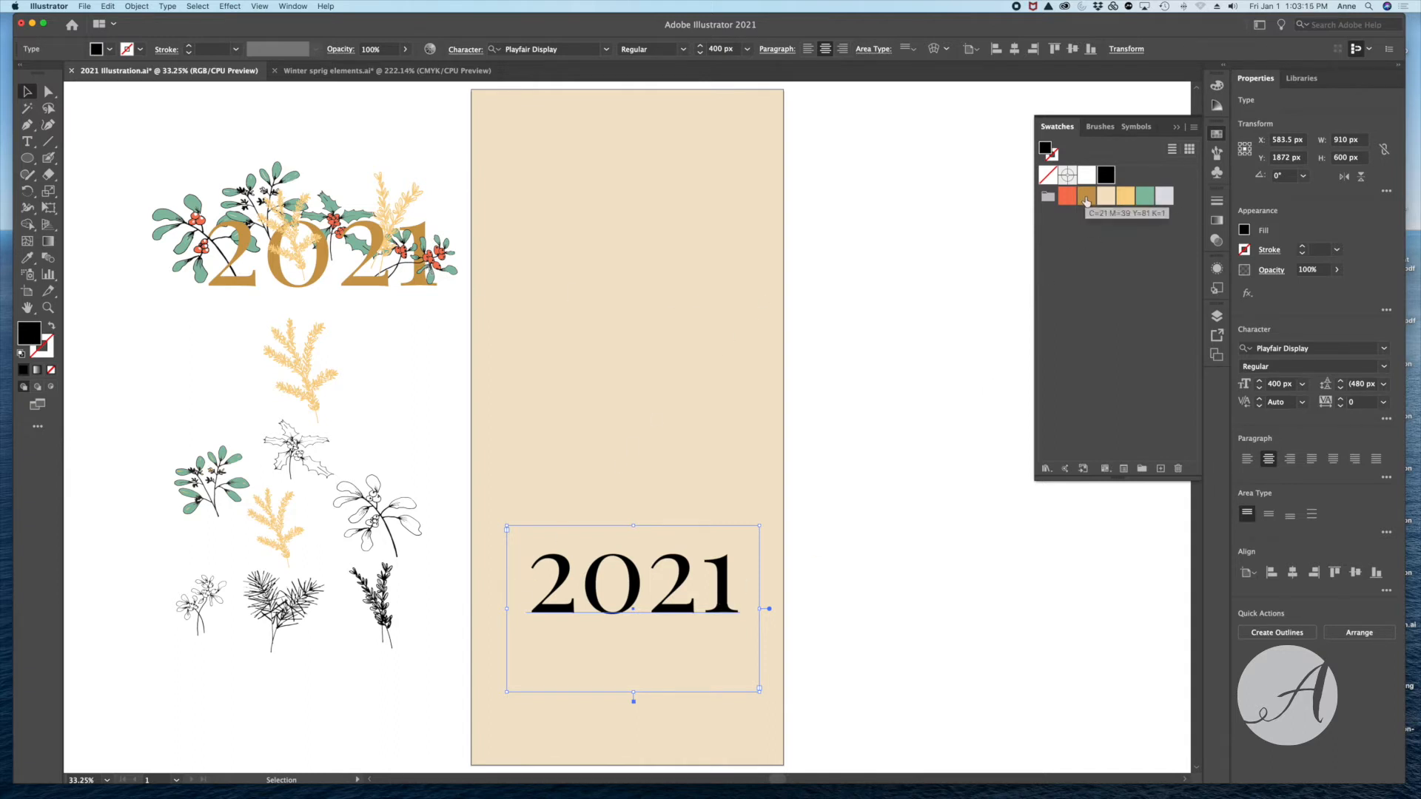
click(1085, 197)
click(413, 361)
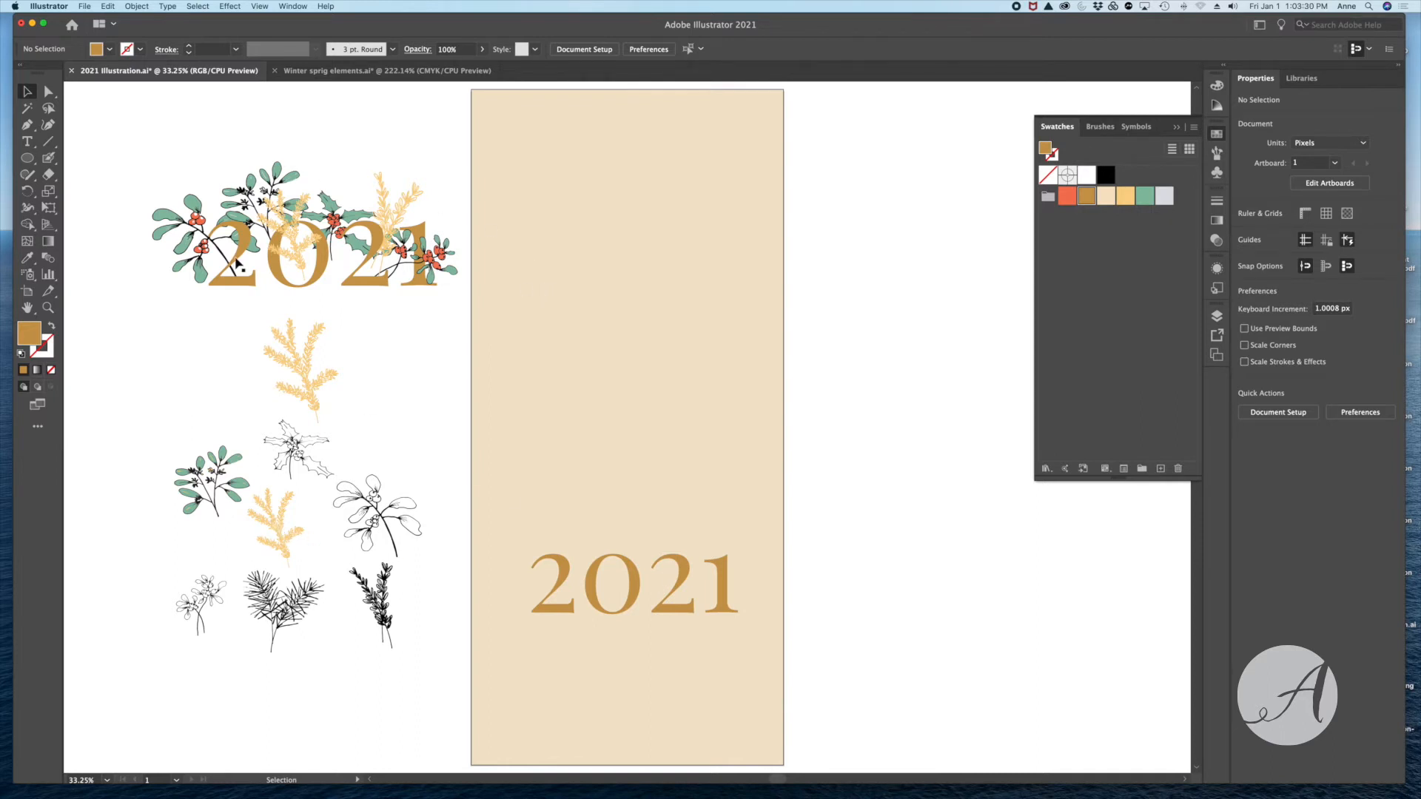
- Copy the large red-berry sprig and the green leafy sprig from the finished 2021 artwork to the matching places around the artboard's first 2
click(166, 218)
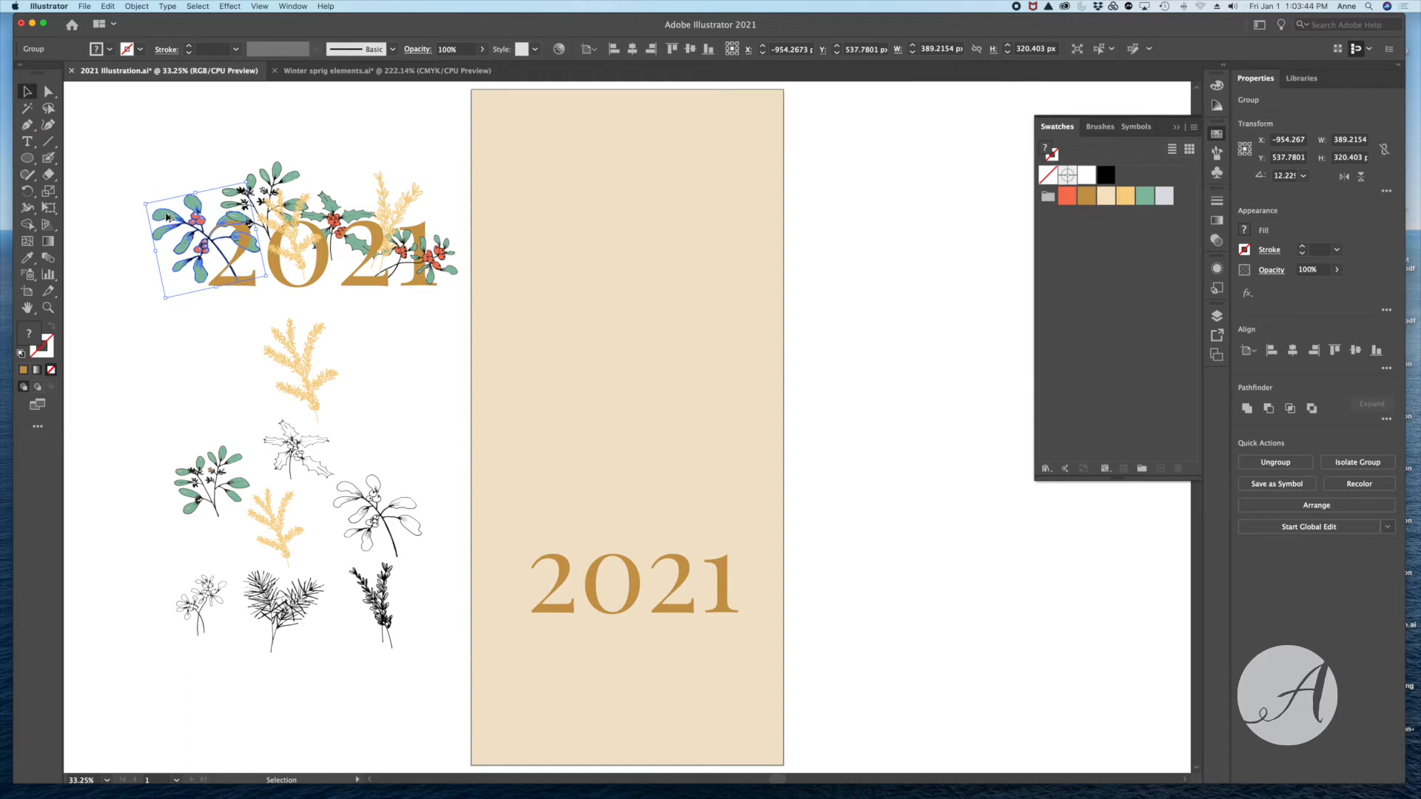
drag(165, 217, 496, 546)
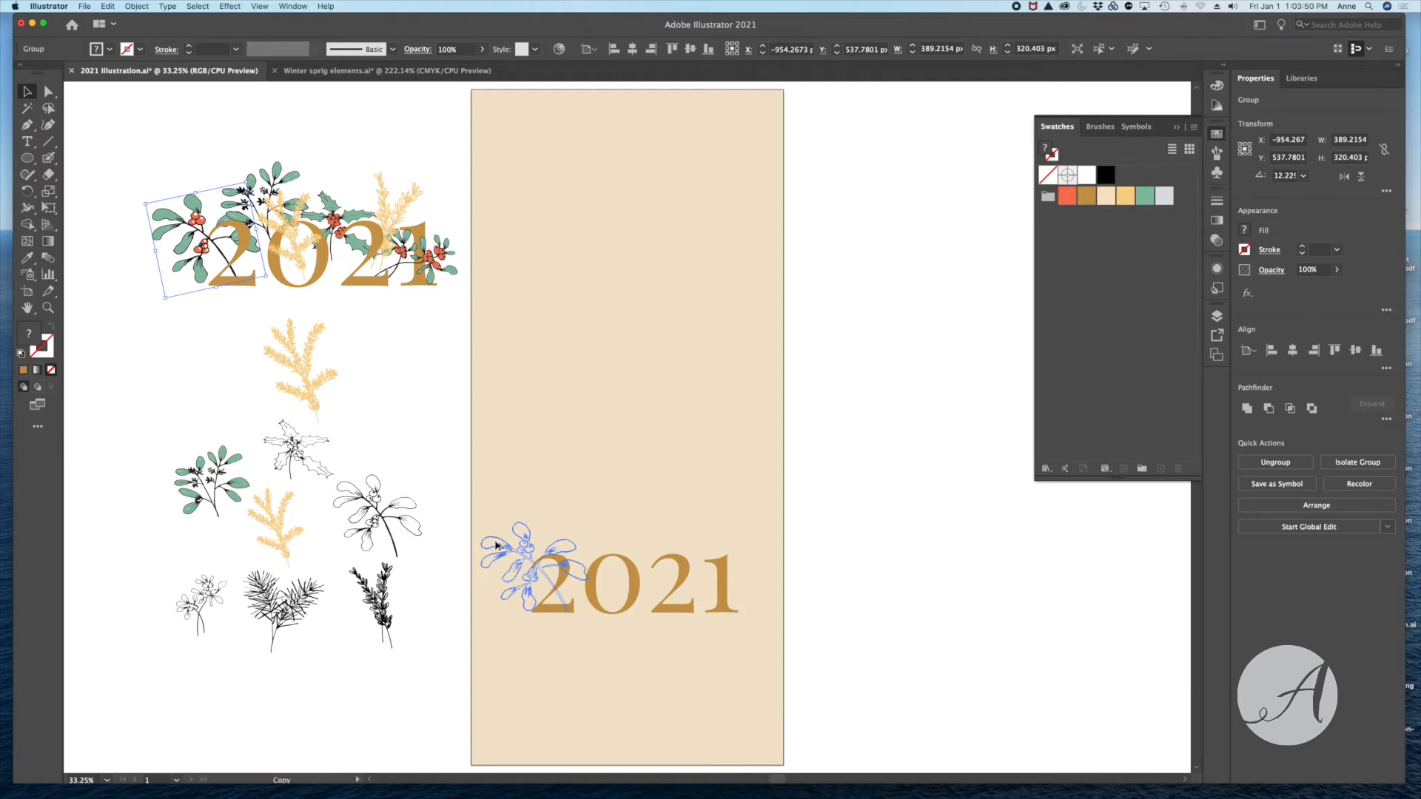
drag(496, 545, 496, 545)
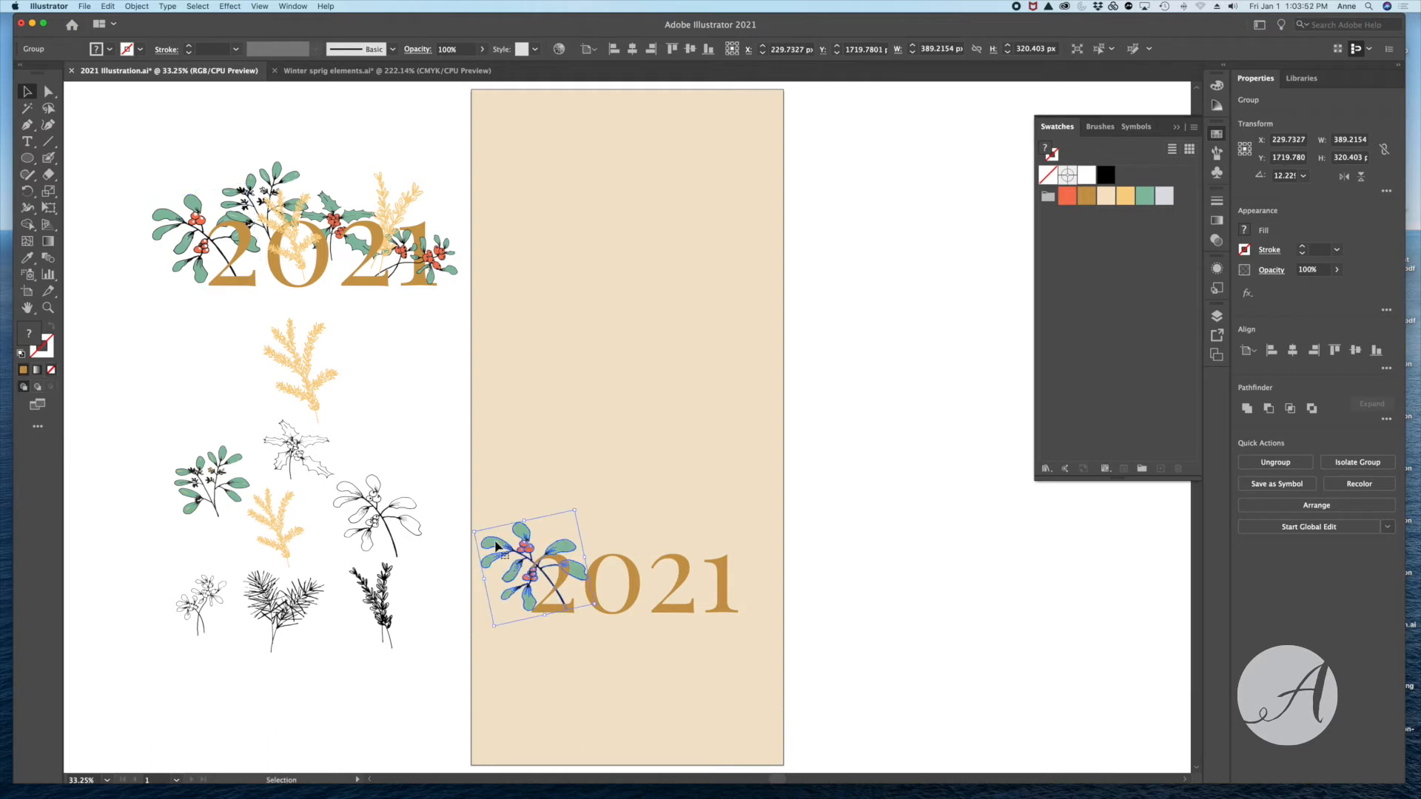
click(252, 182)
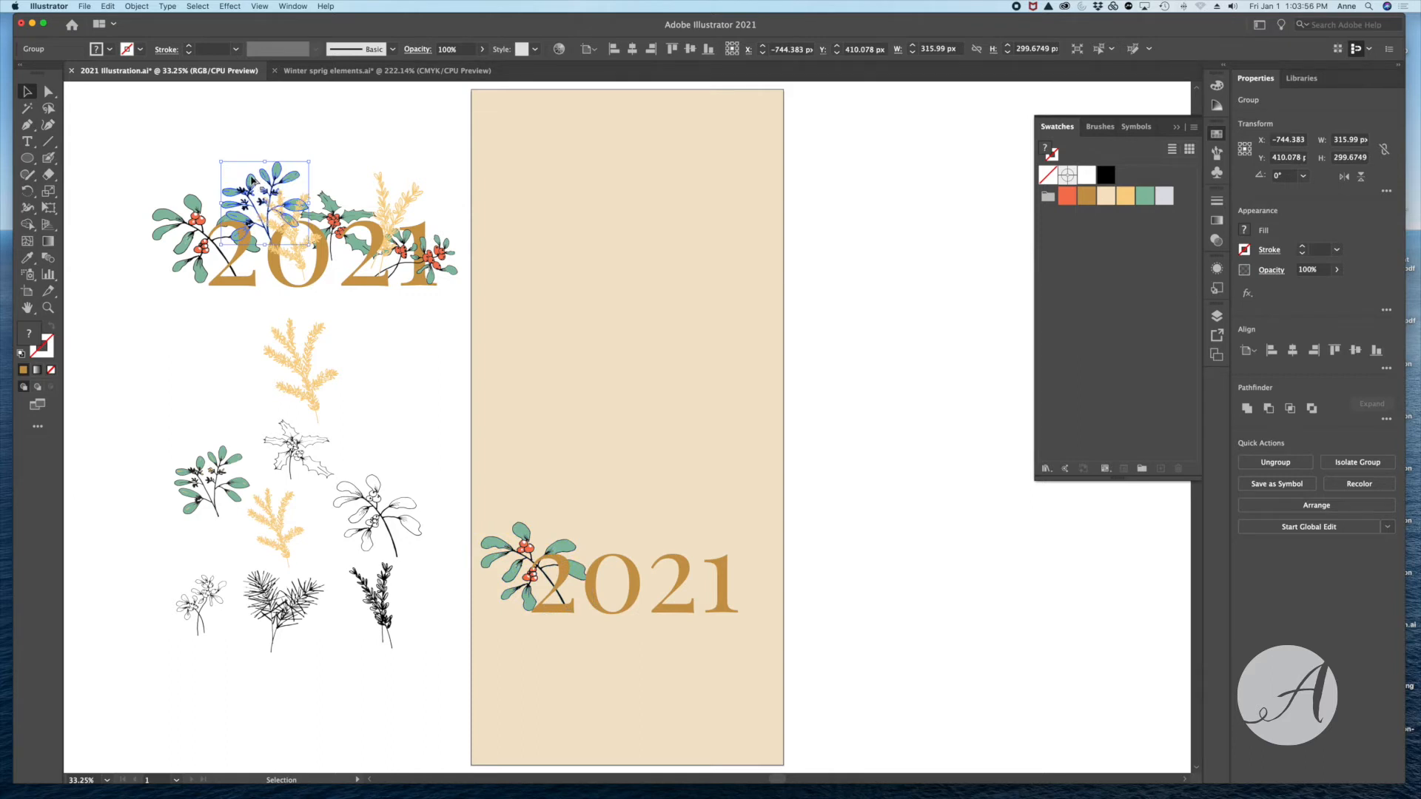
drag(252, 182, 575, 504)
- Copy both yellow sprigs, the holly and the small red-berry sprig from the finished artwork to the matching places around the artboard text
click(300, 252)
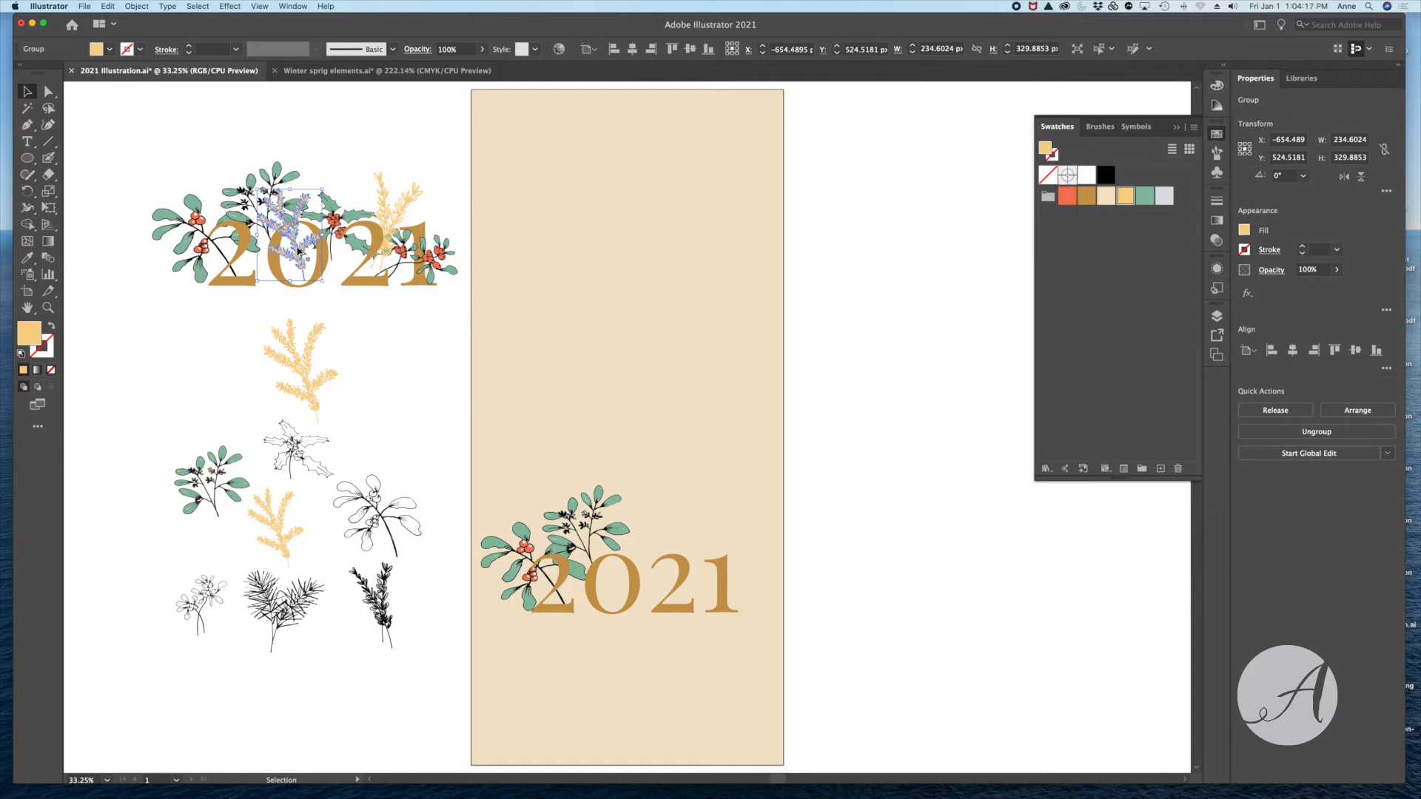
drag(298, 252, 609, 578)
drag(330, 201, 636, 530)
drag(392, 198, 699, 519)
drag(699, 519, 702, 521)
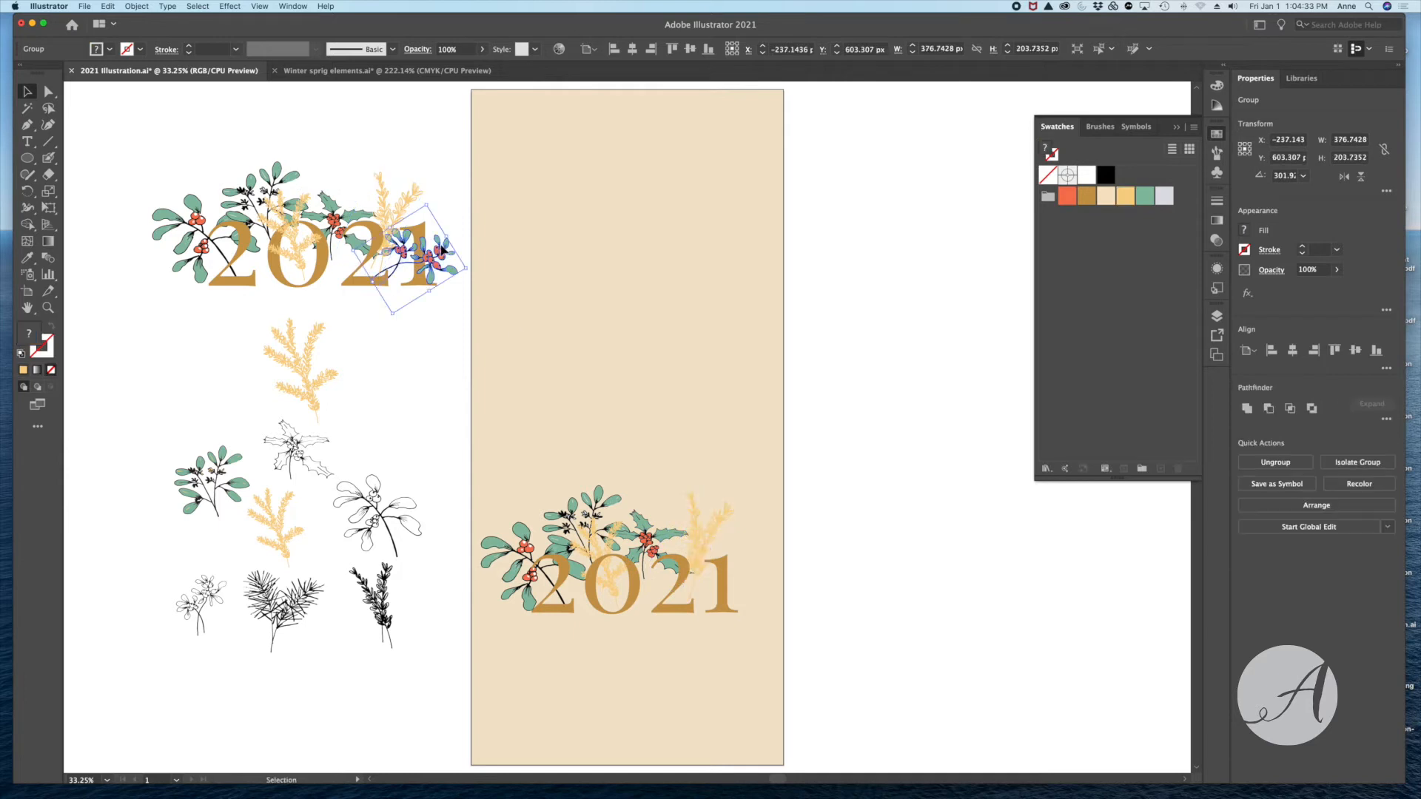
drag(440, 251, 721, 603)
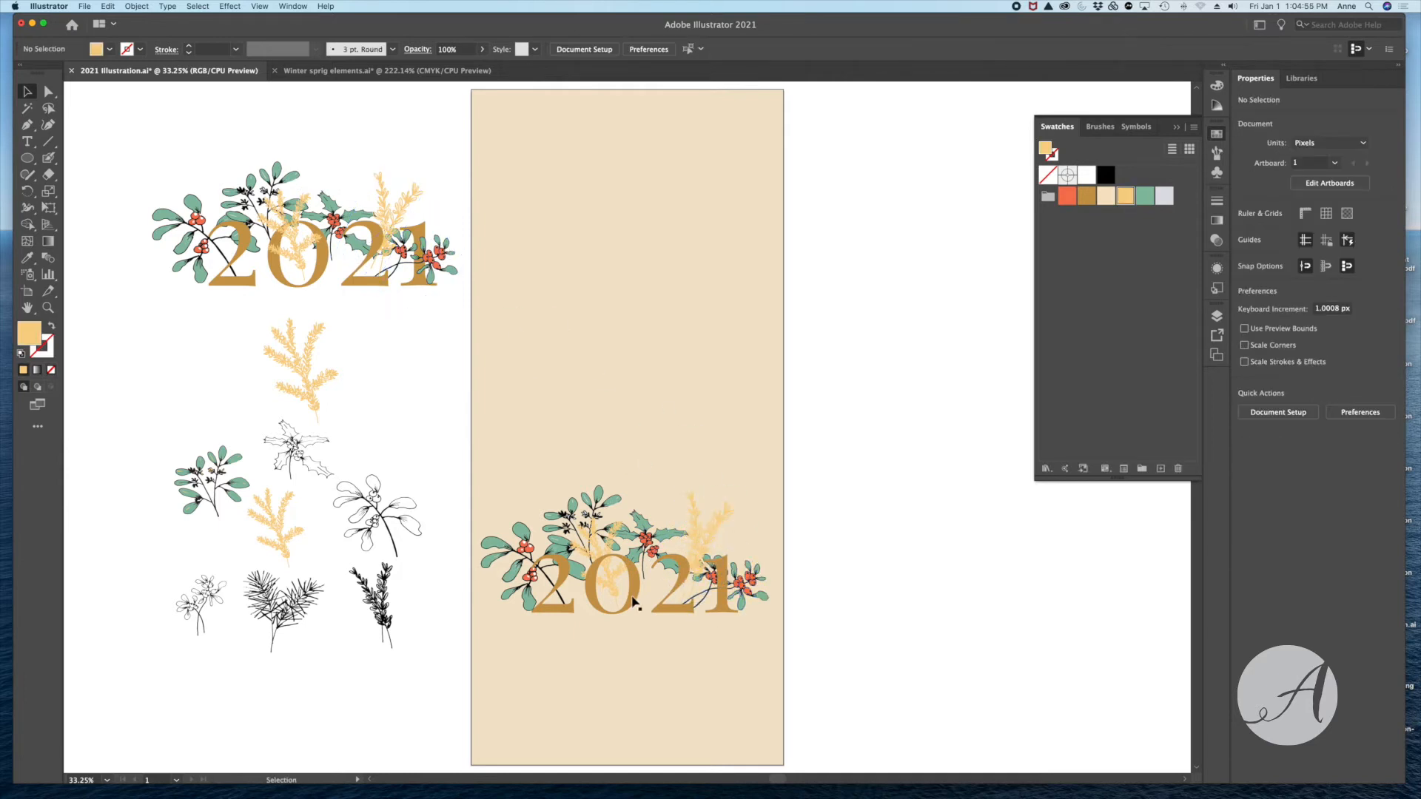
- Try to place the artboard's 2021 text behind the copied sprigs by sending it to the back
click(634, 601)
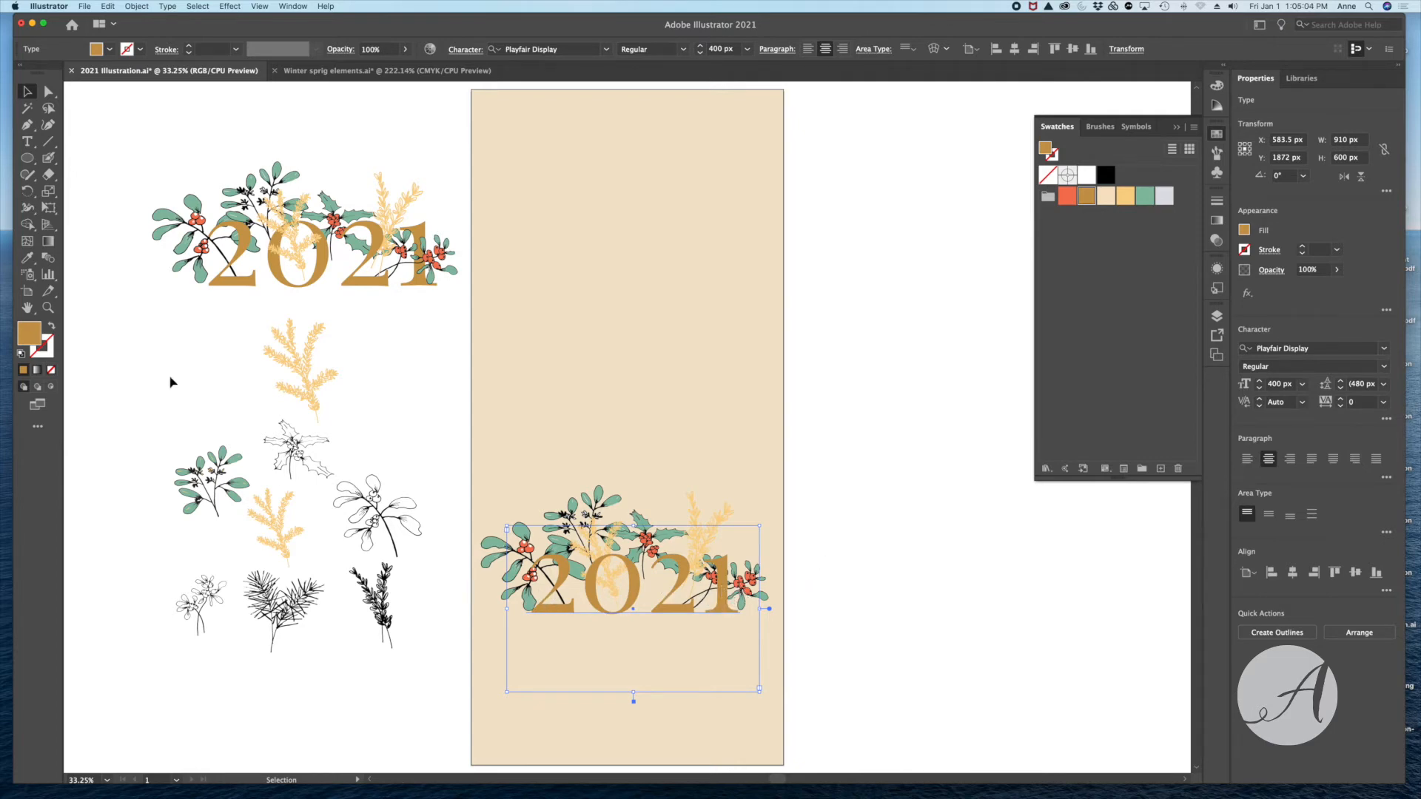
click(48, 307)
drag(467, 482, 823, 660)
click(28, 92)
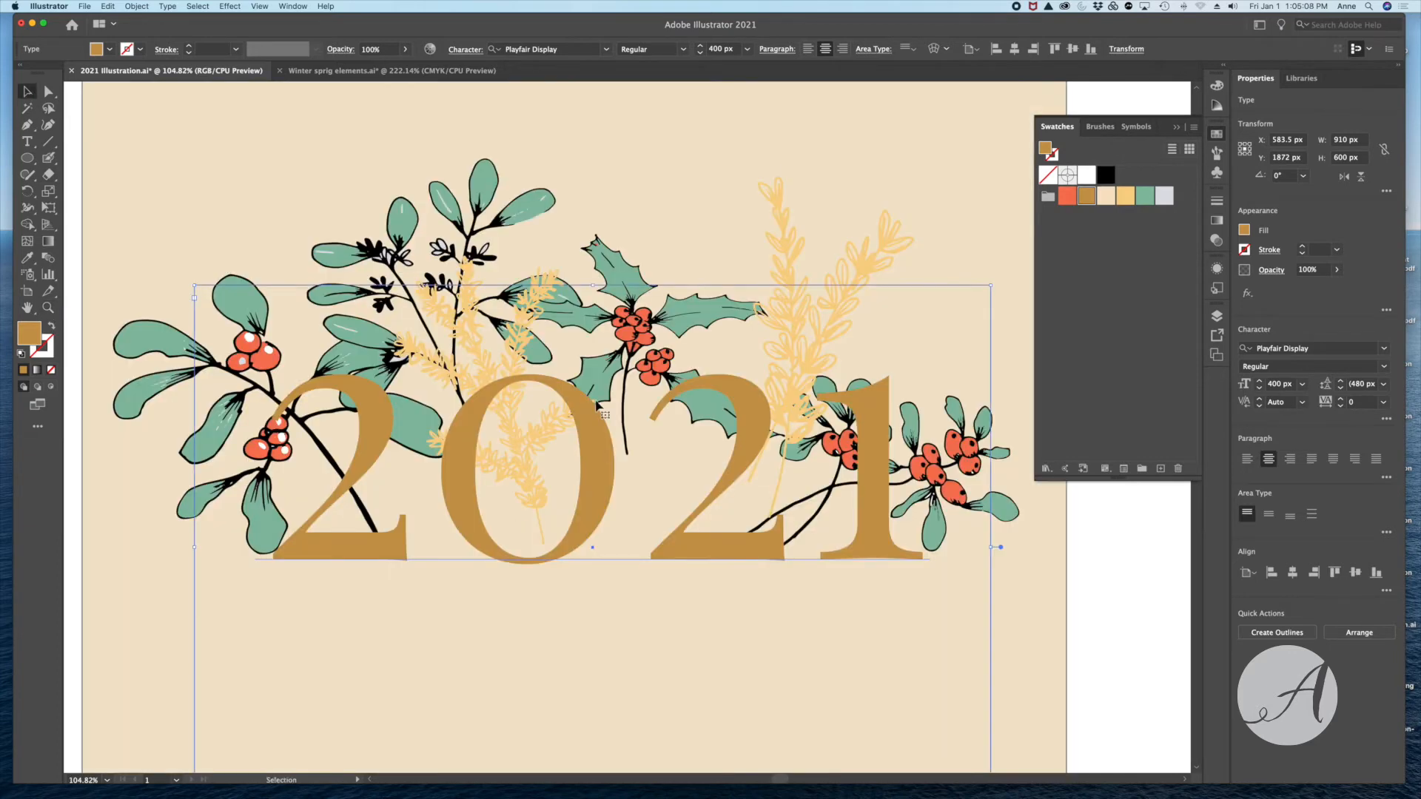
click(1177, 127)
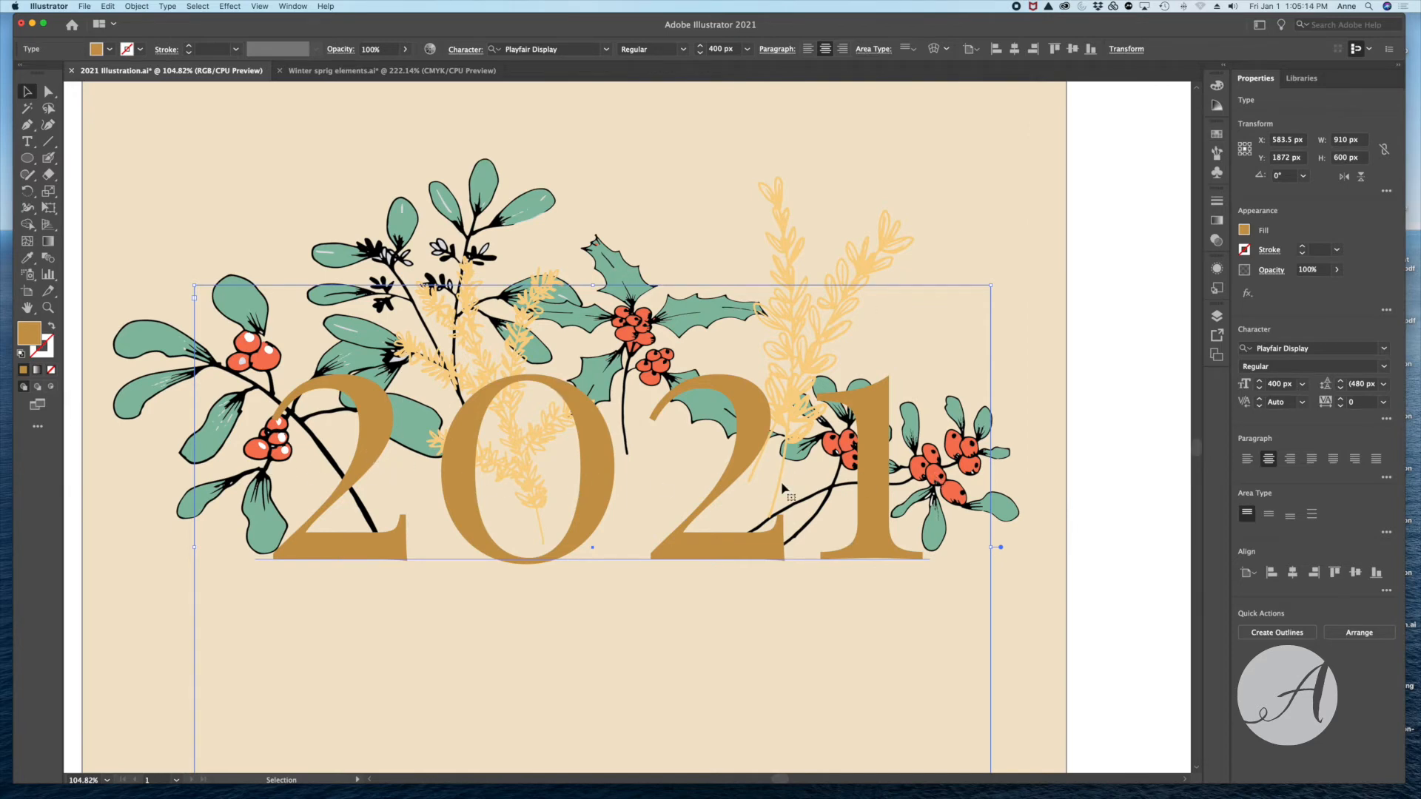
right_click(1092, 339)
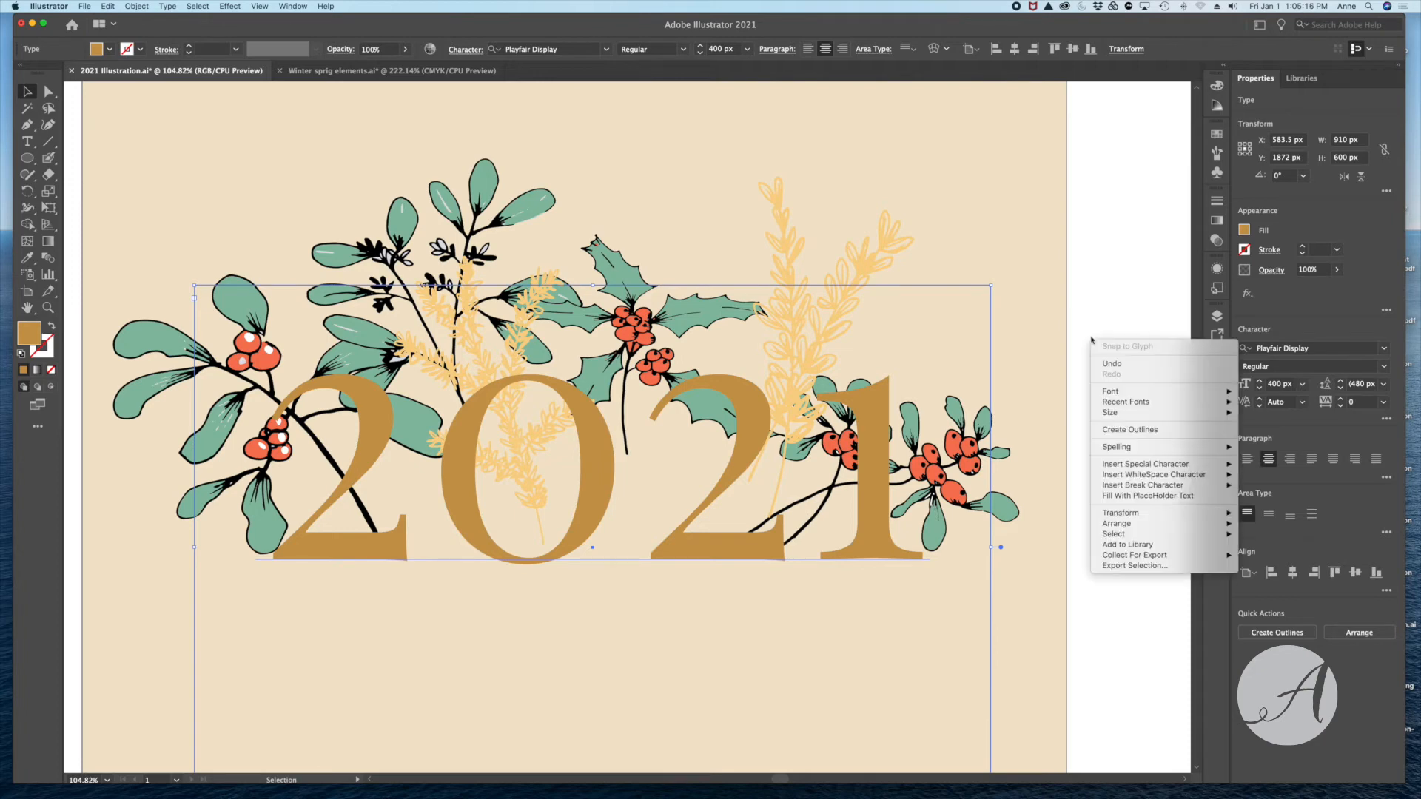
mouse_move(1108, 524)
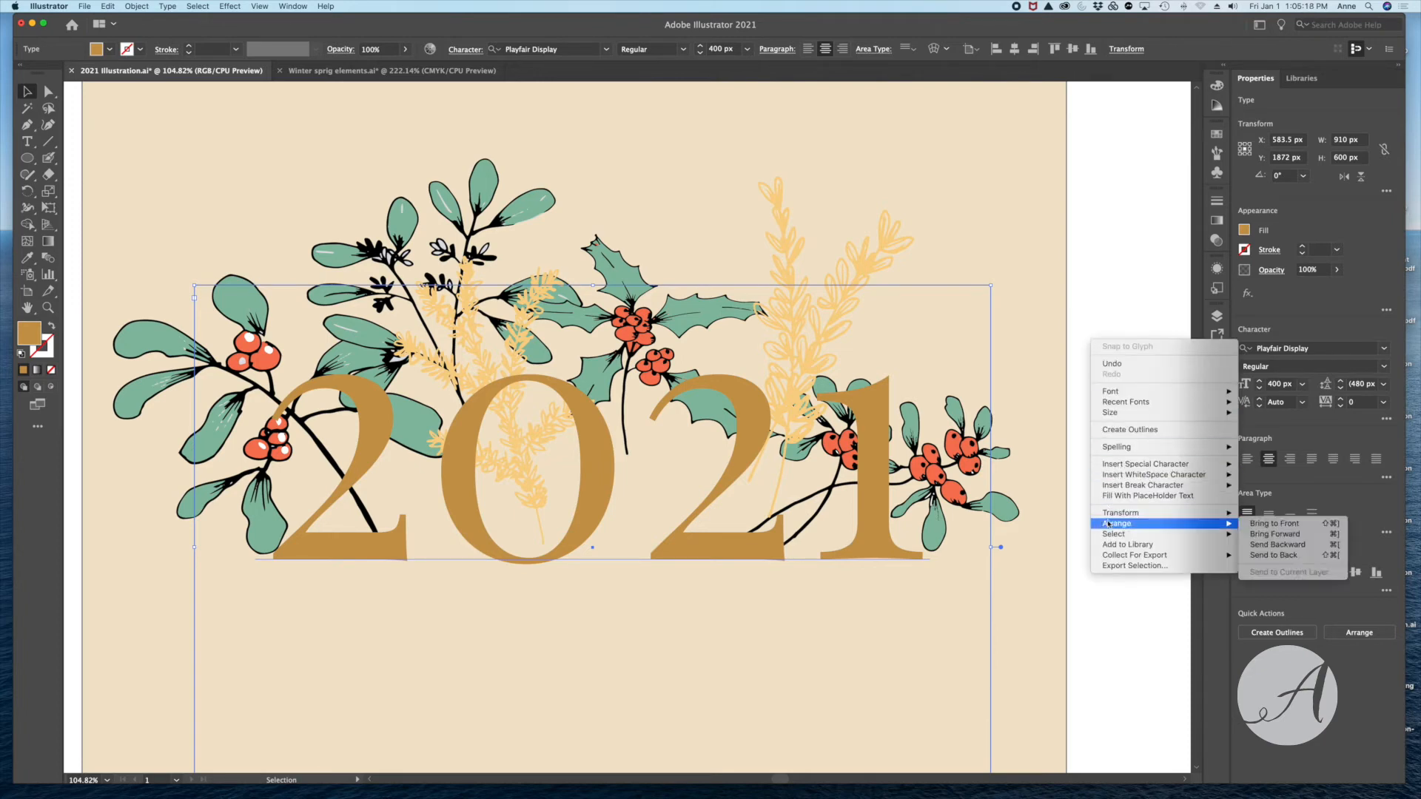
click(1279, 558)
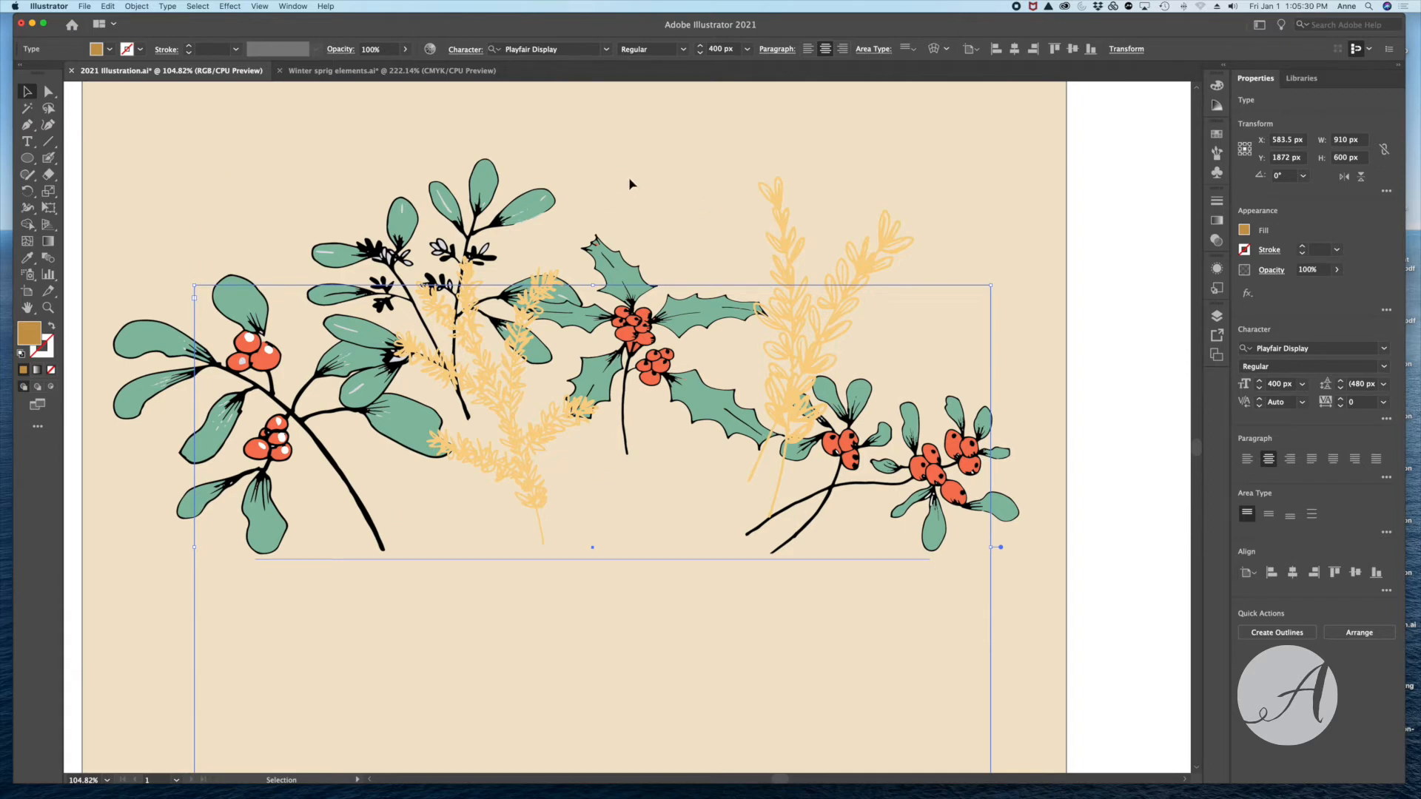
key(a)
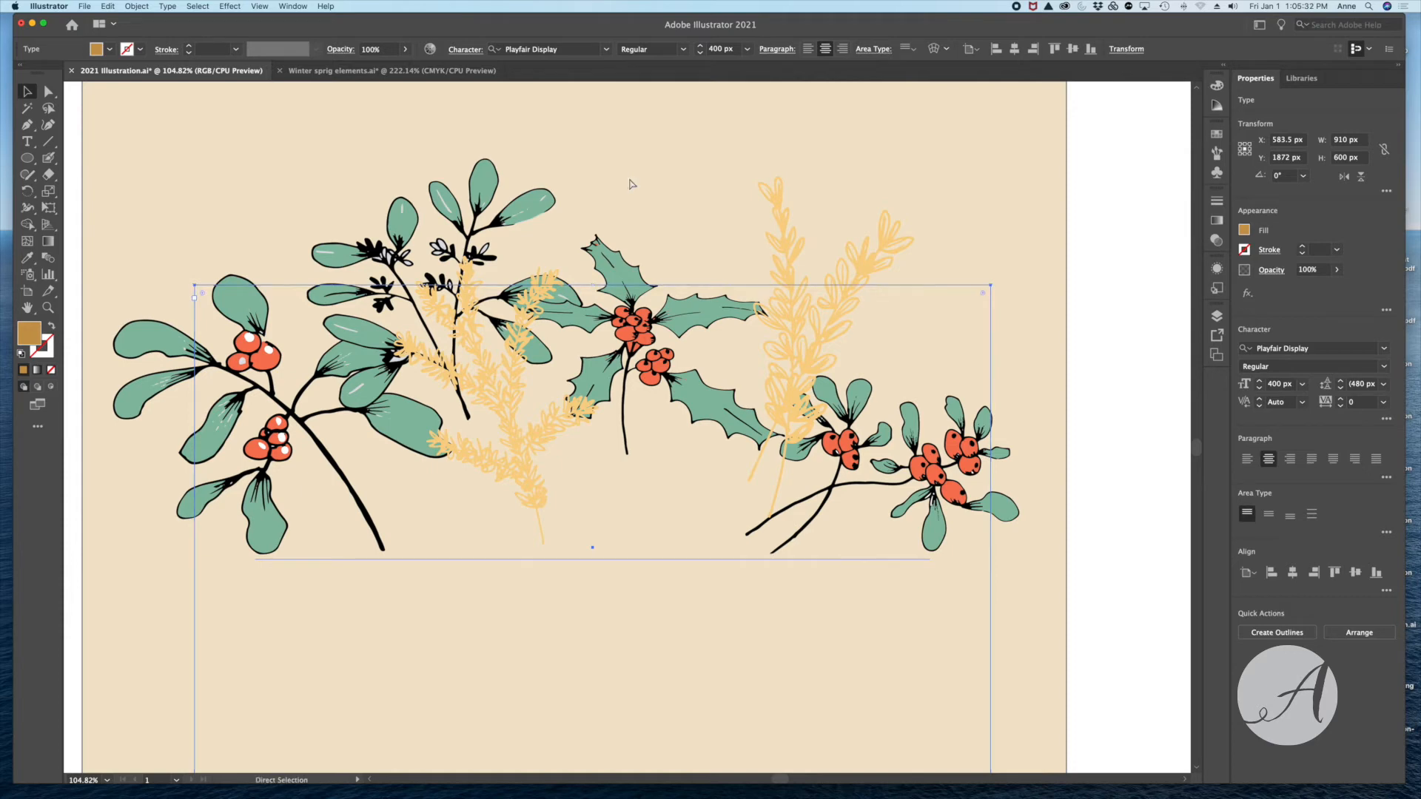
key(v)
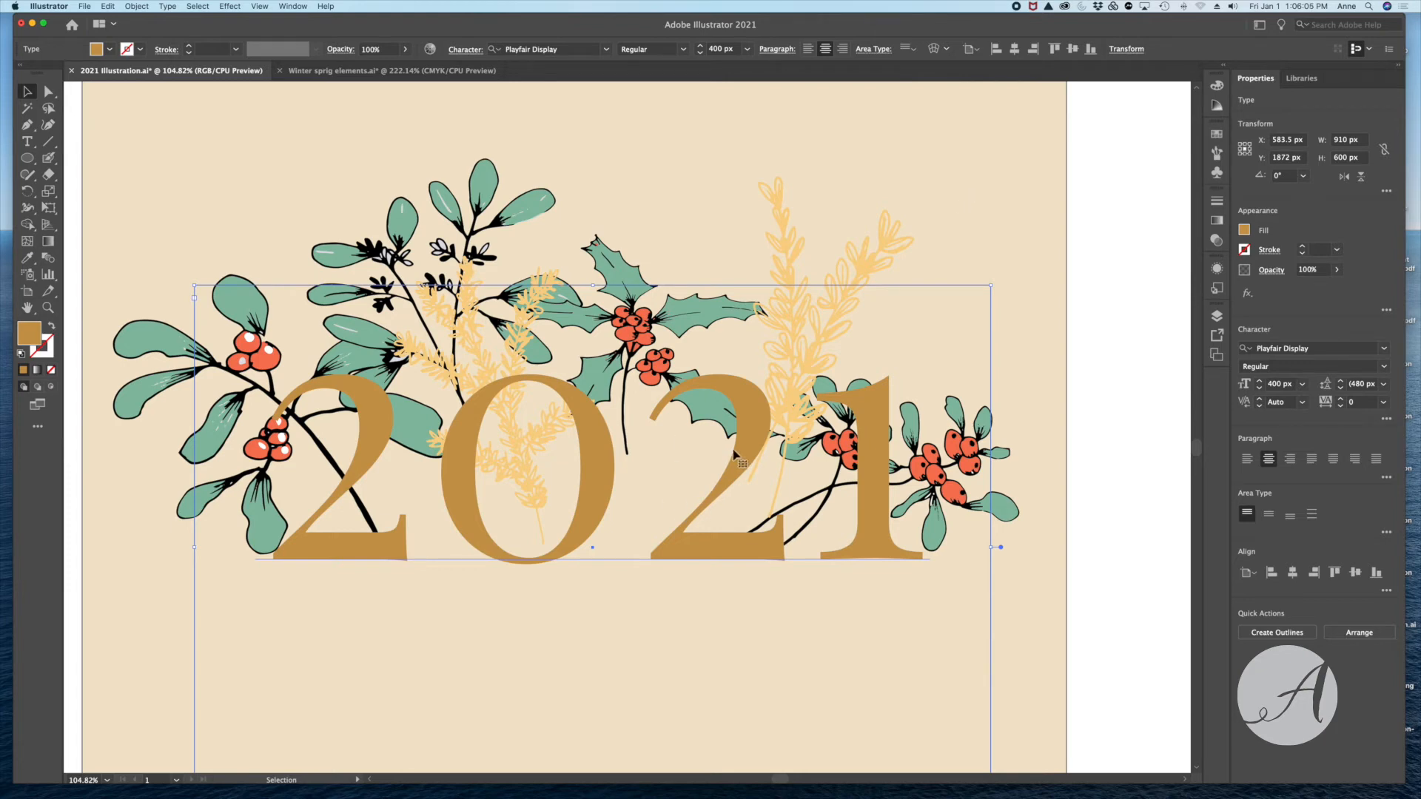
- Select all the copied sprigs on the artboard and bring them to the front, over the 2021 text
key(a)
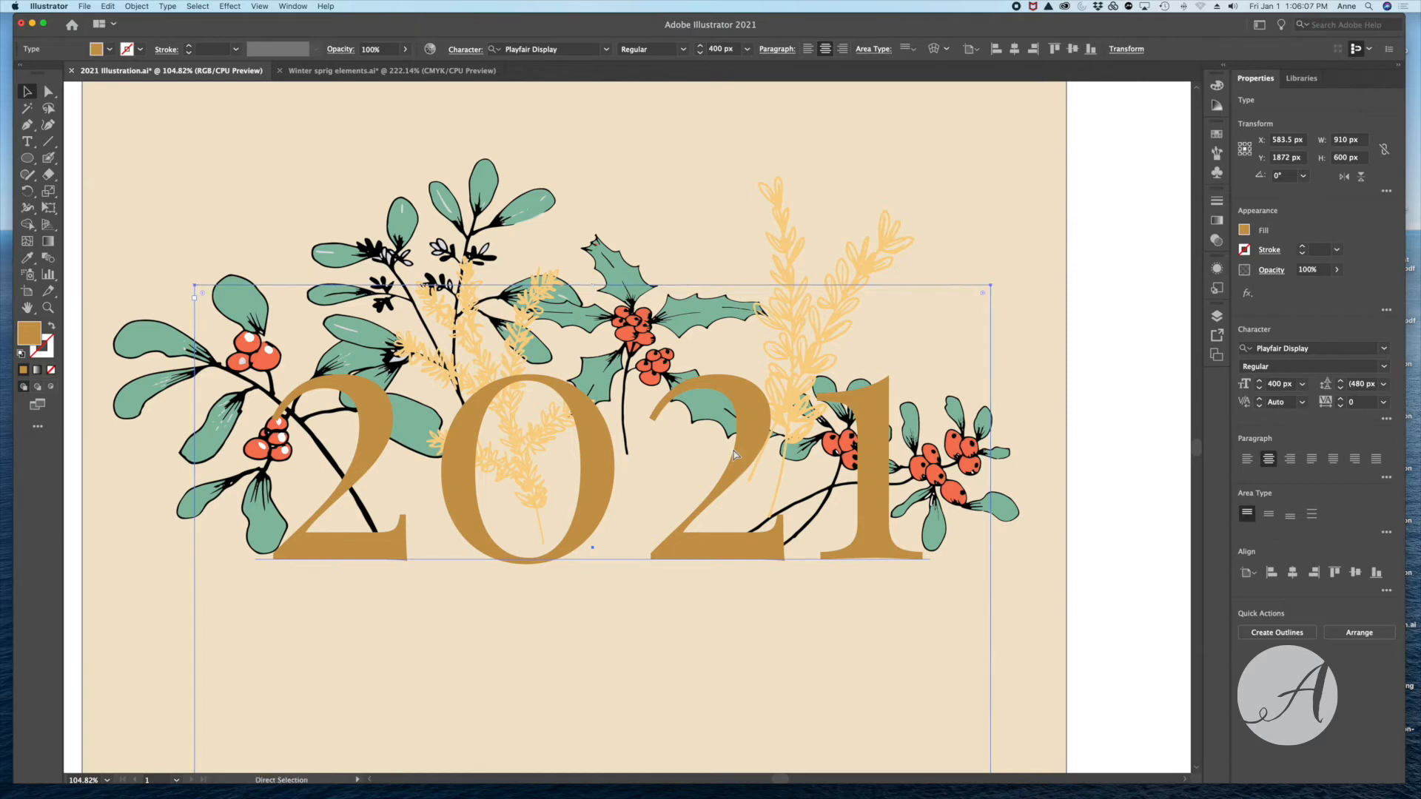
key(super+shift+a)
key(v)
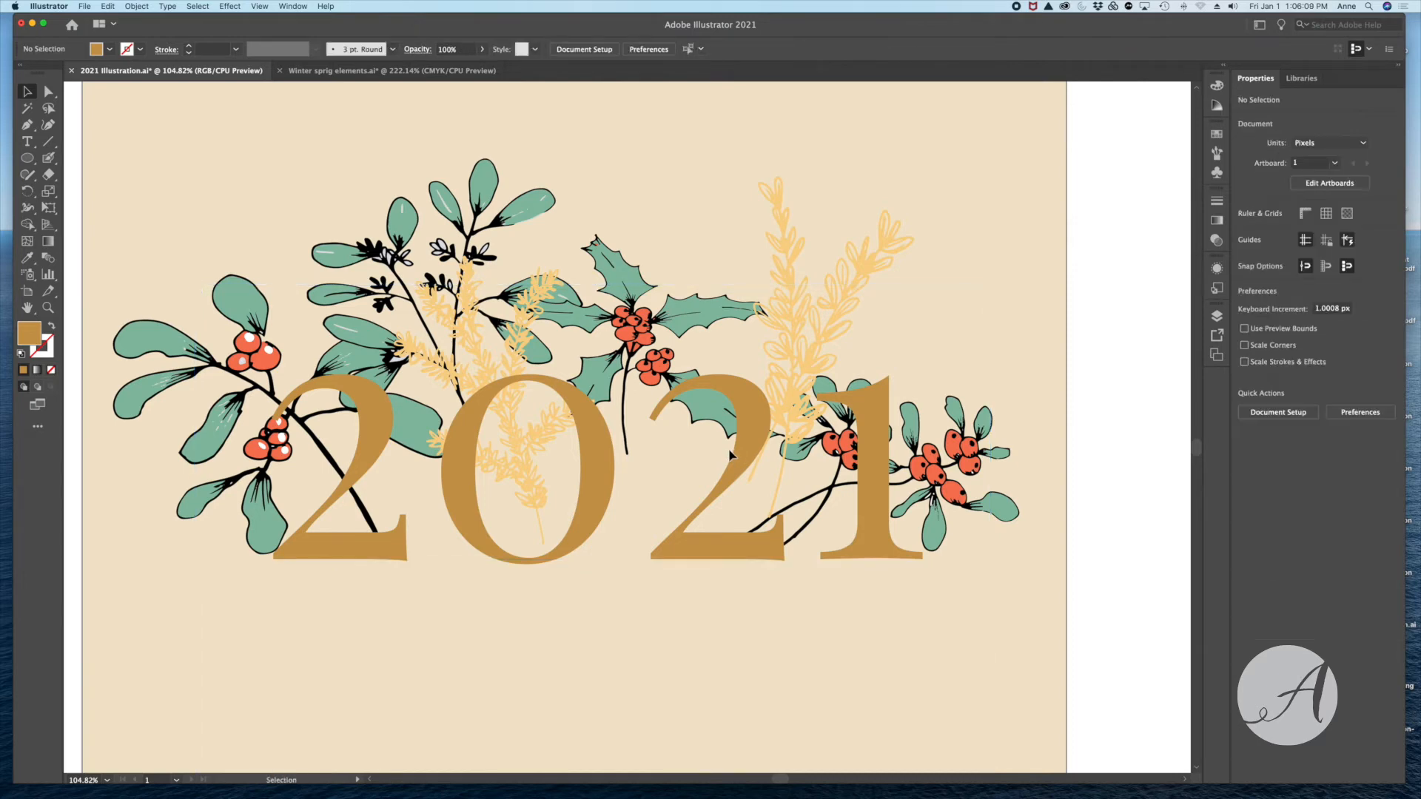
drag(140, 206, 1016, 588)
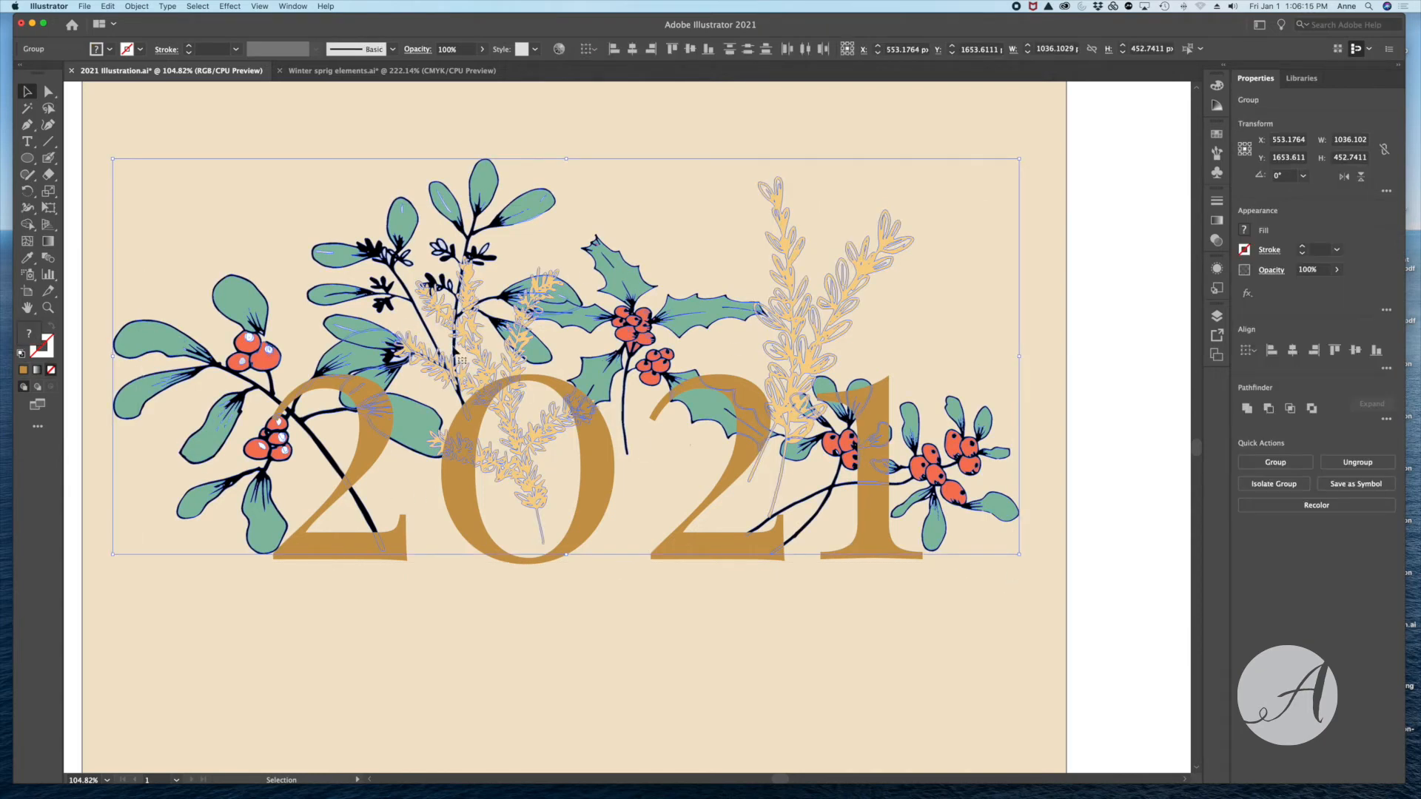
right_click(1087, 260)
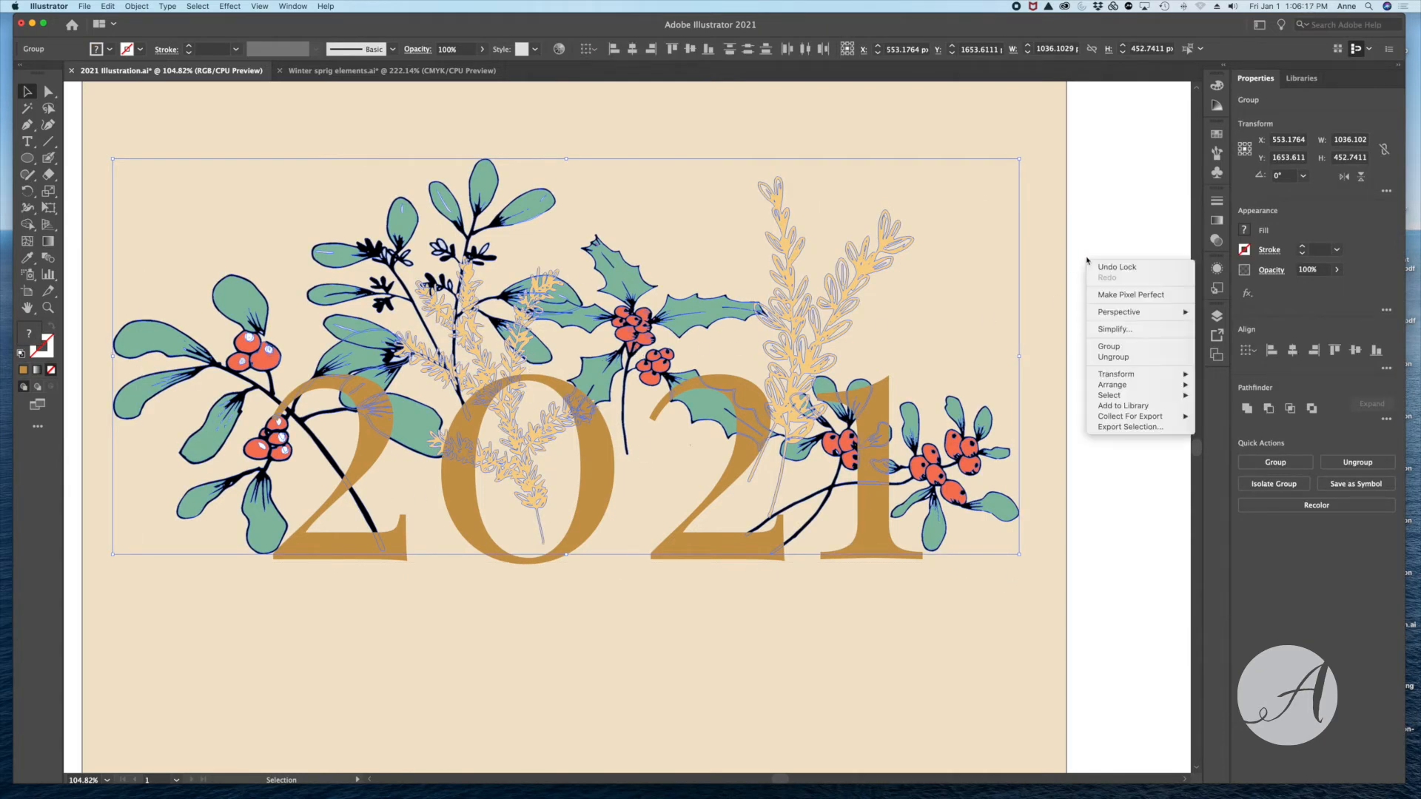
mouse_move(1110, 387)
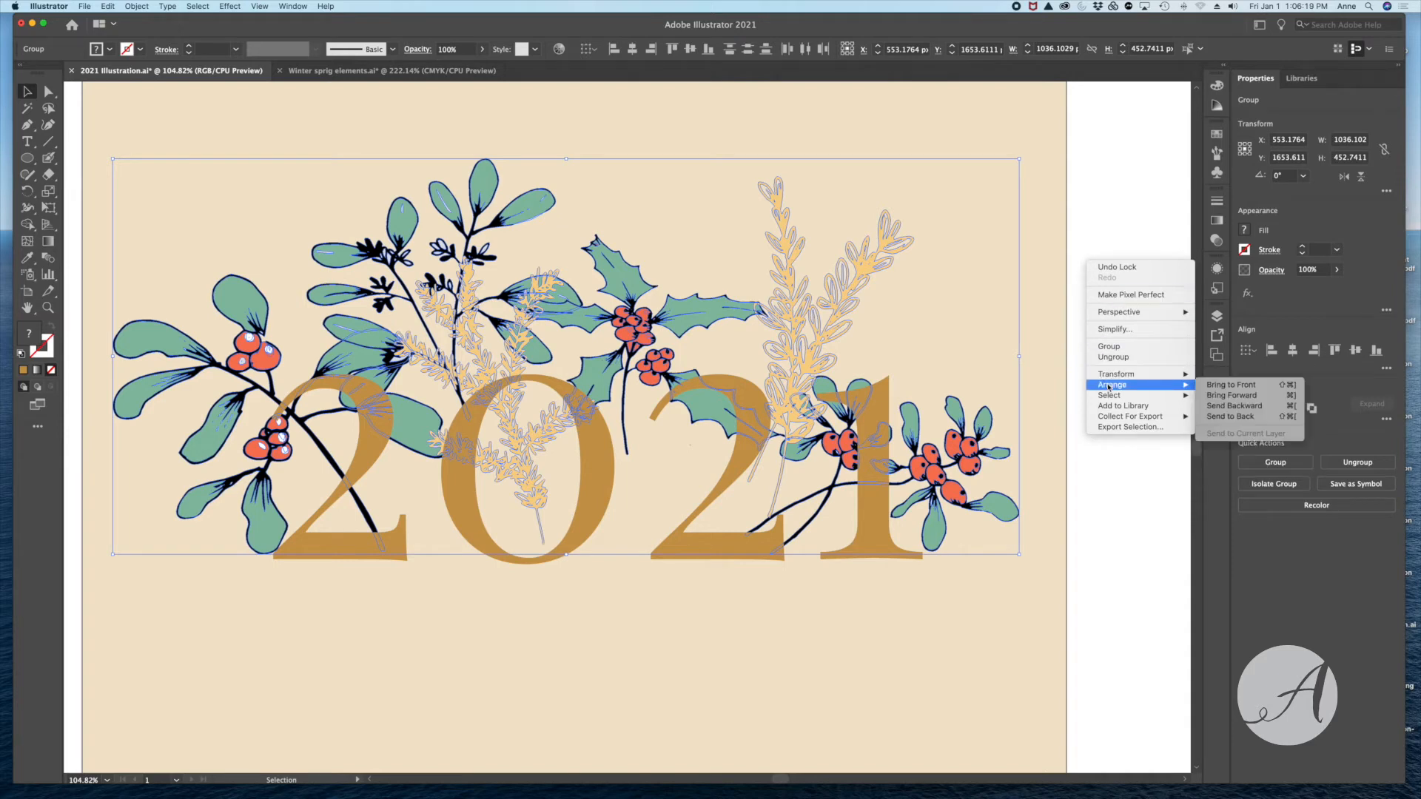
click(1210, 385)
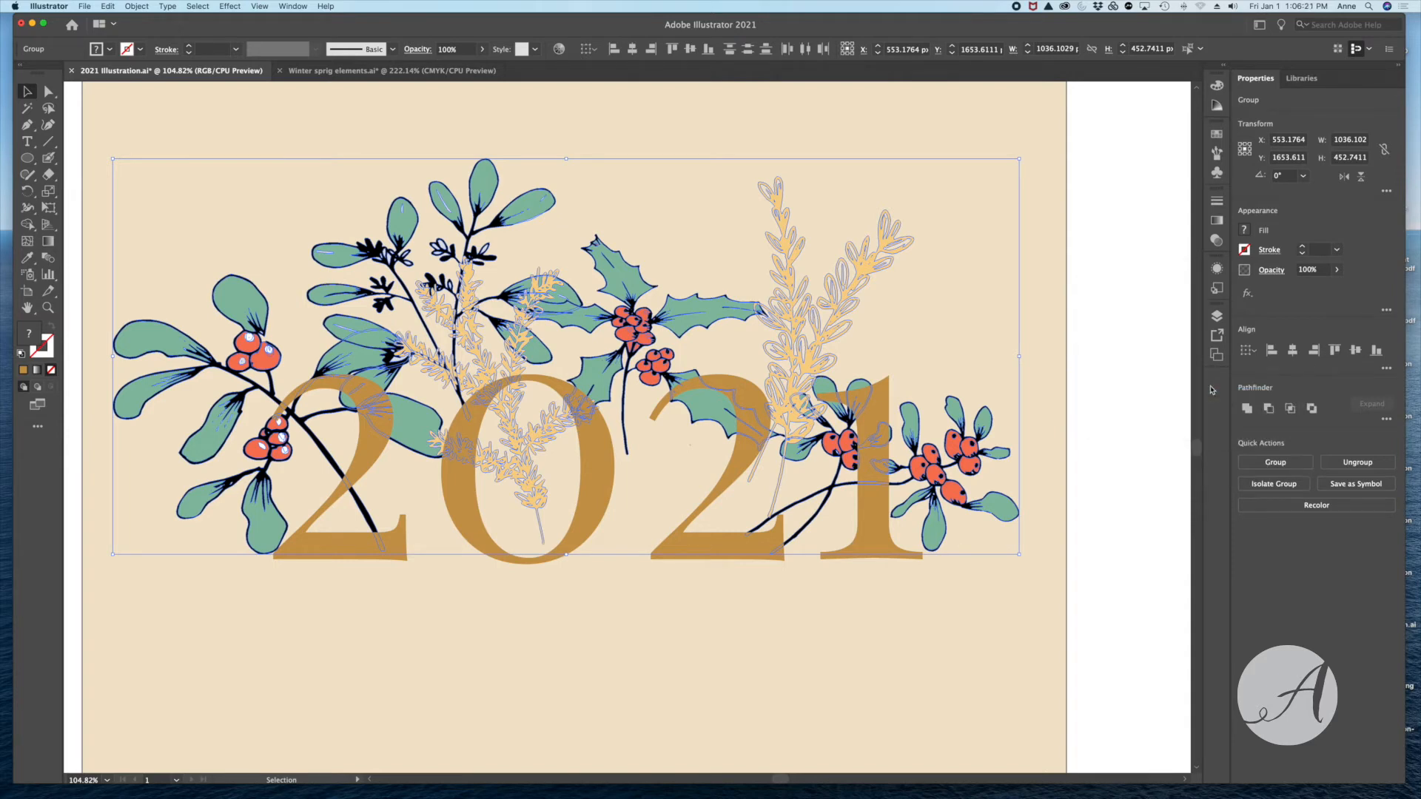
click(1092, 298)
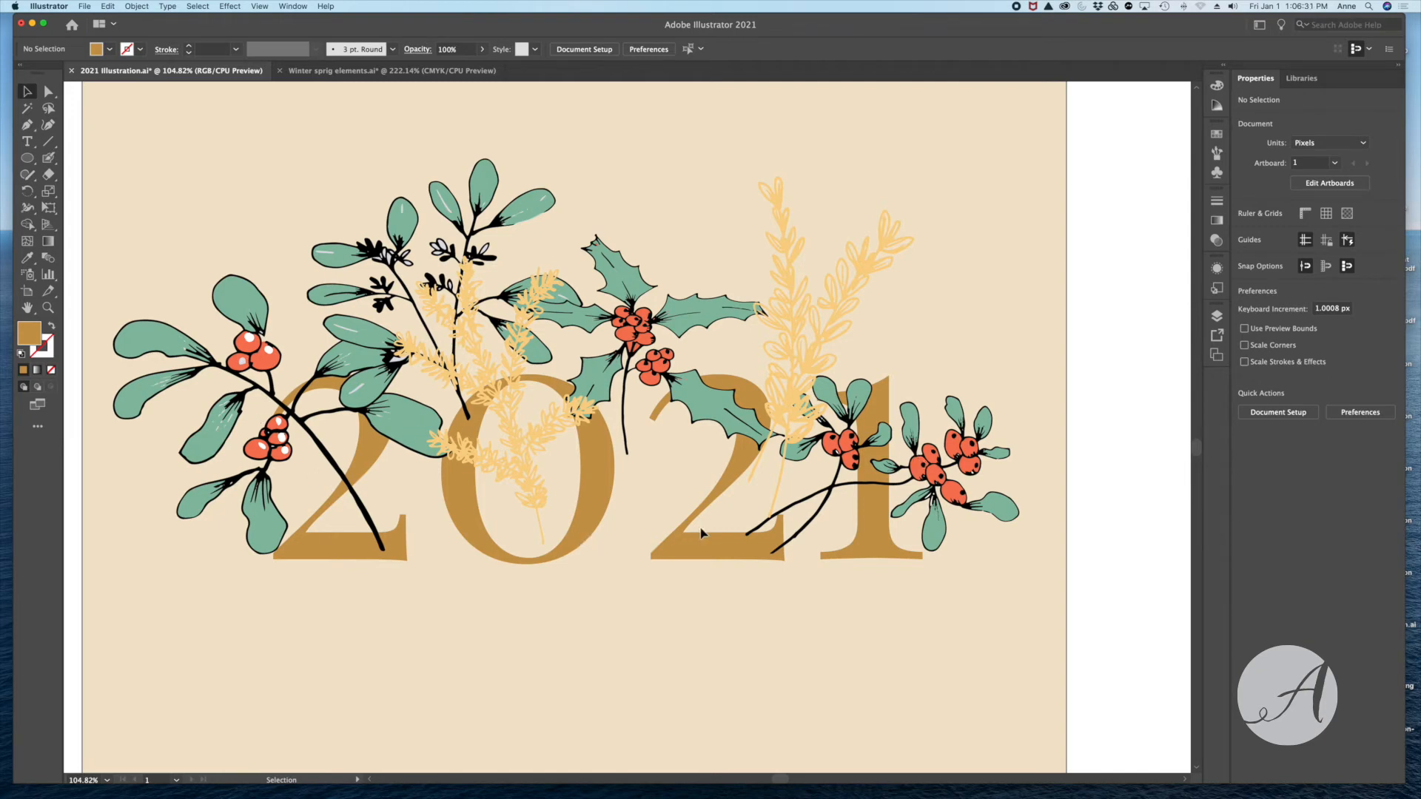
- Convert the artboard's 2021 text to outlines
click(136, 7)
click(148, 88)
click(718, 548)
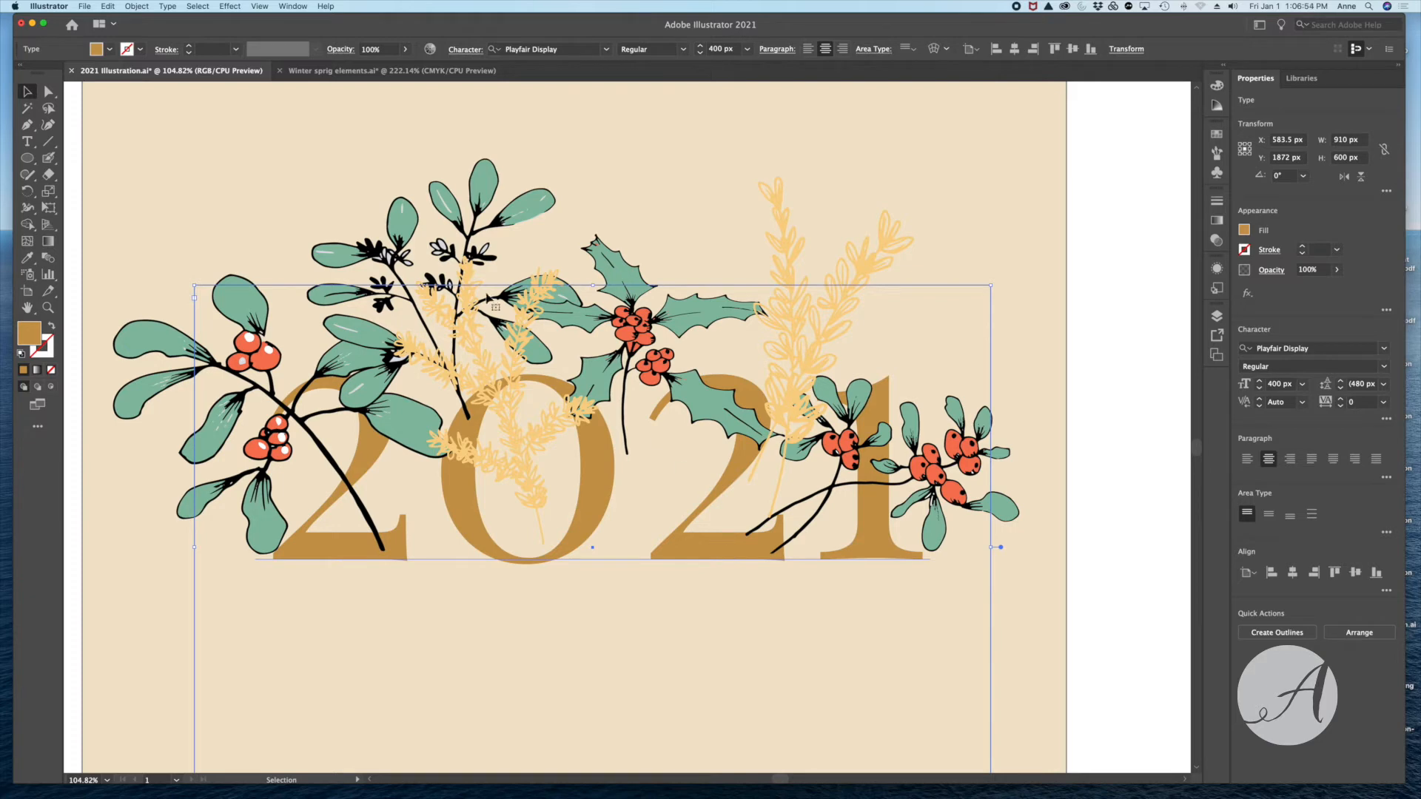
click(168, 6)
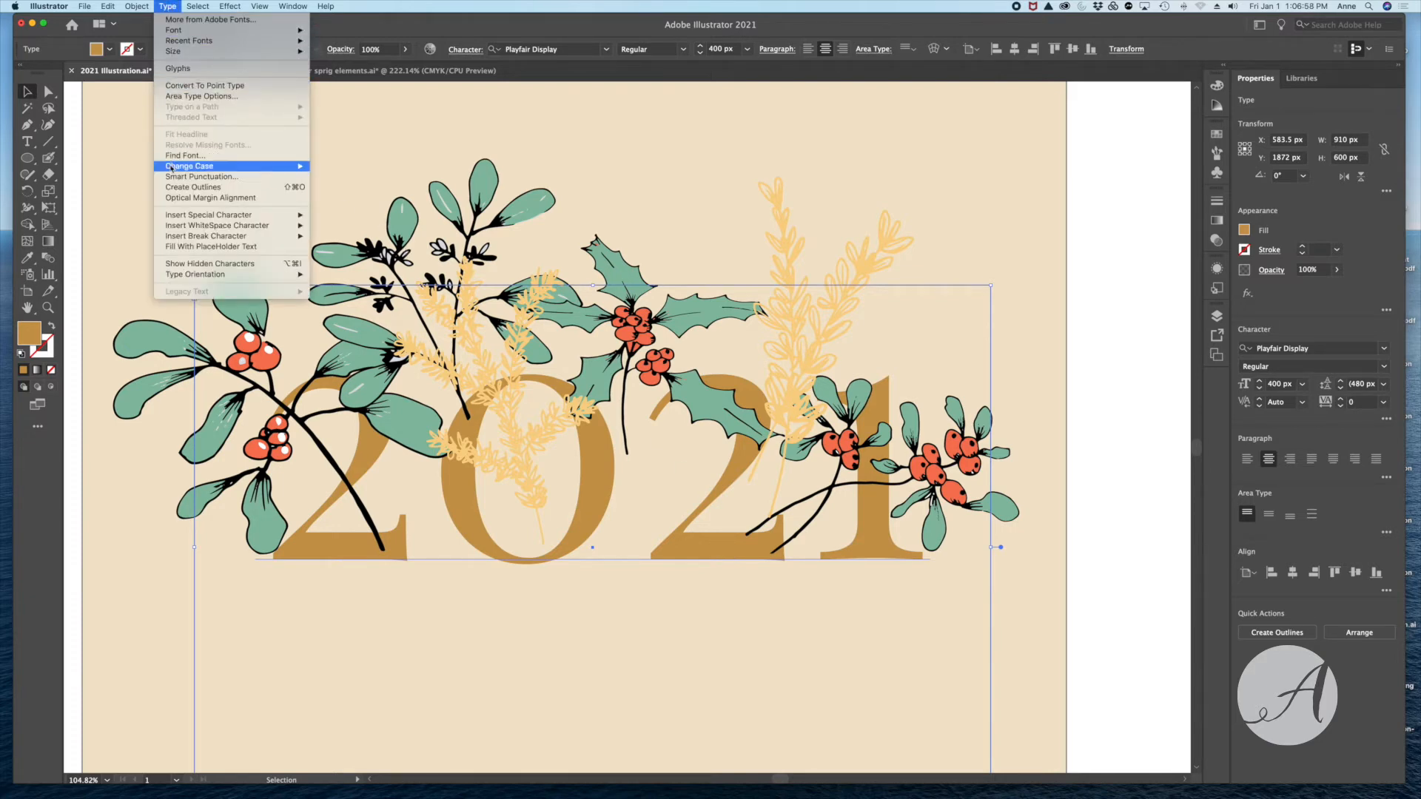
click(177, 188)
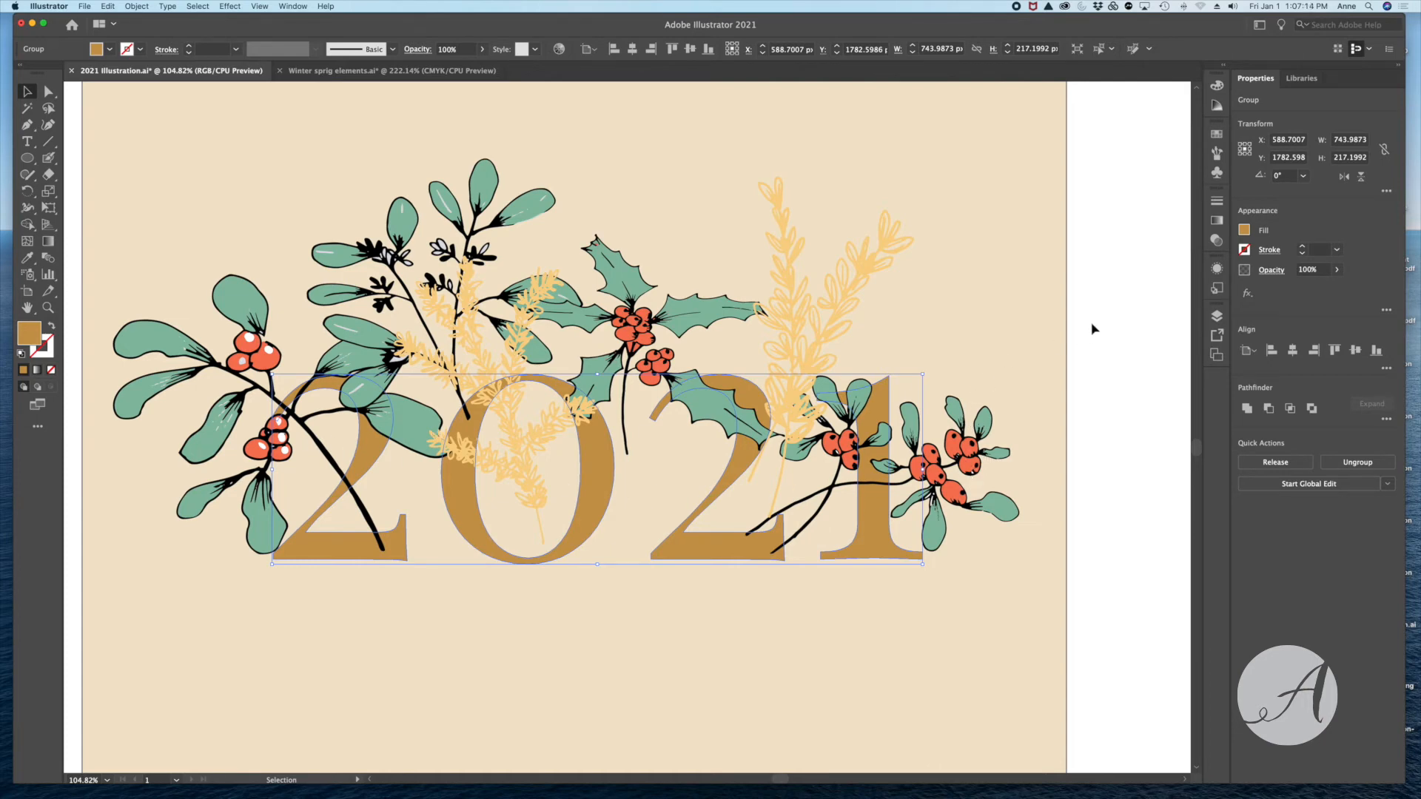
- Ungroup the outlined 2021 into separate digits and clear the selection
right_click(975, 279)
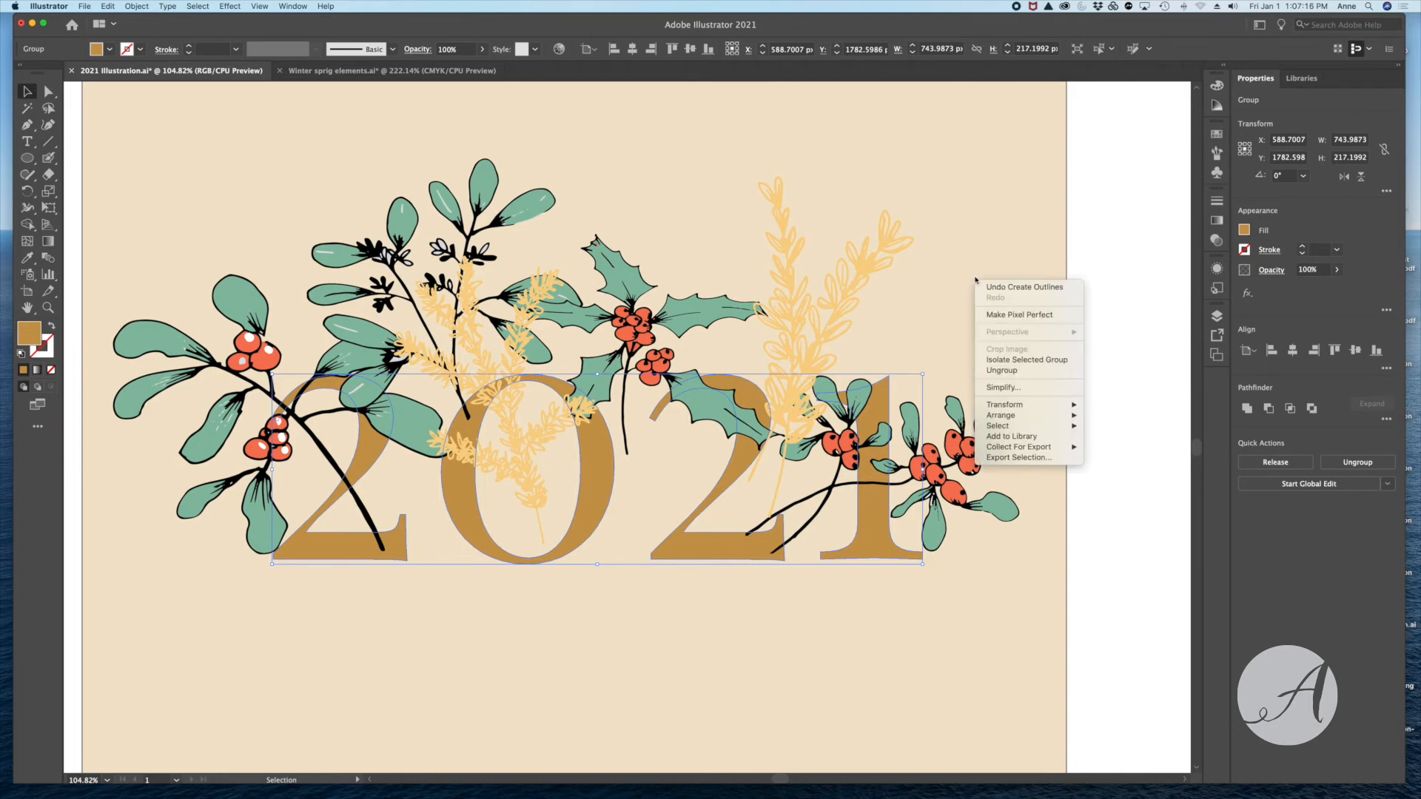
click(991, 372)
click(1120, 355)
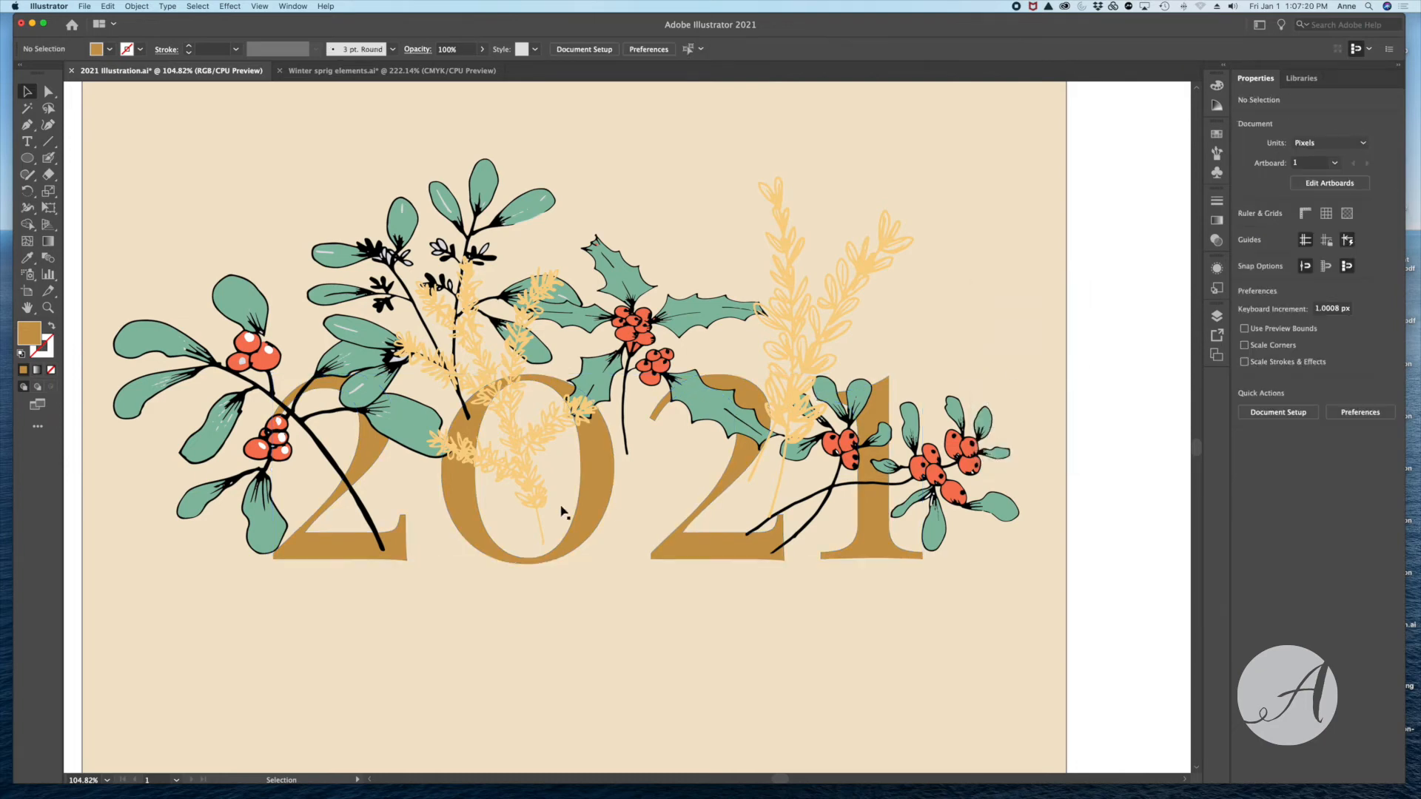
- Bring the first digit 2 of the artboard's 2021 to the front, over the berry sprig stems
click(596, 512)
click(352, 551)
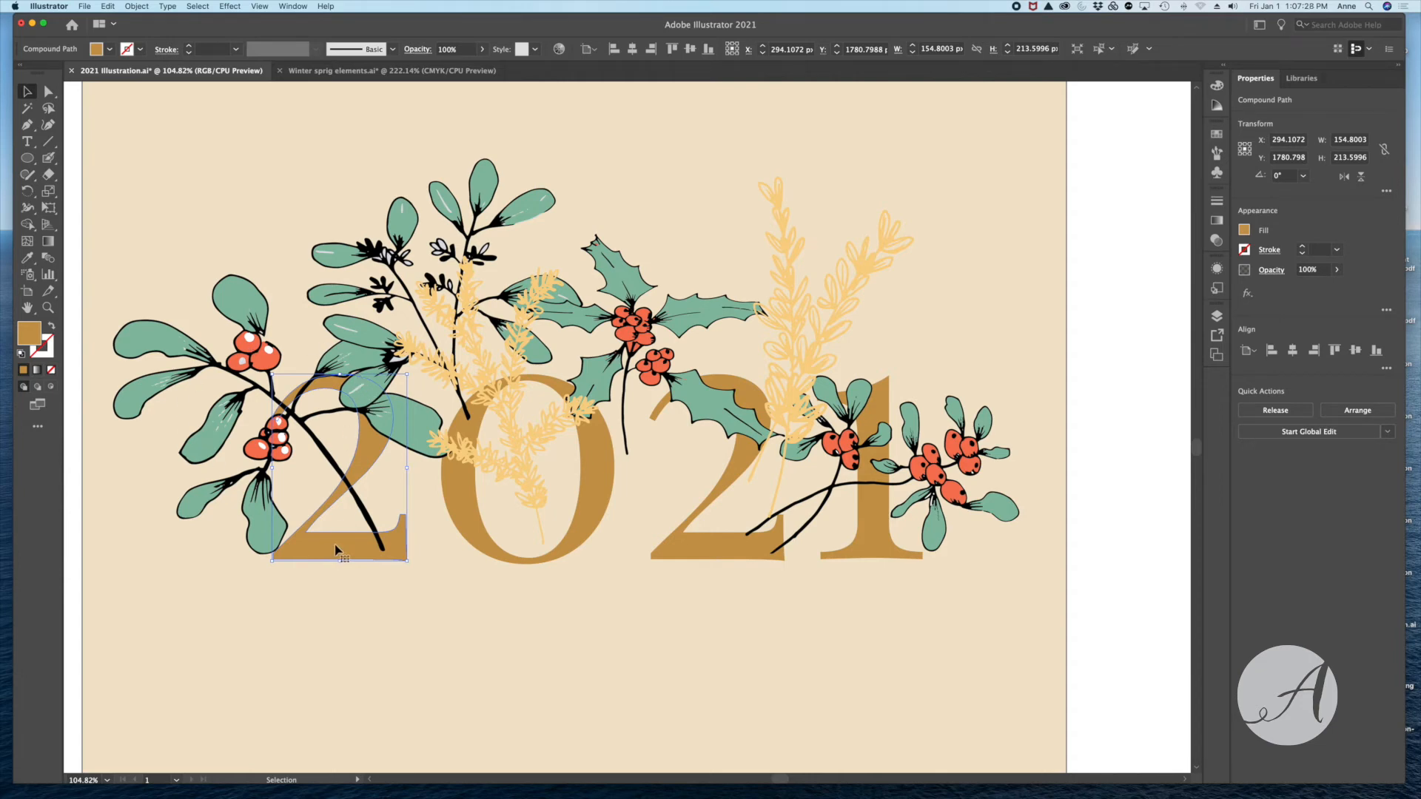
right_click(429, 492)
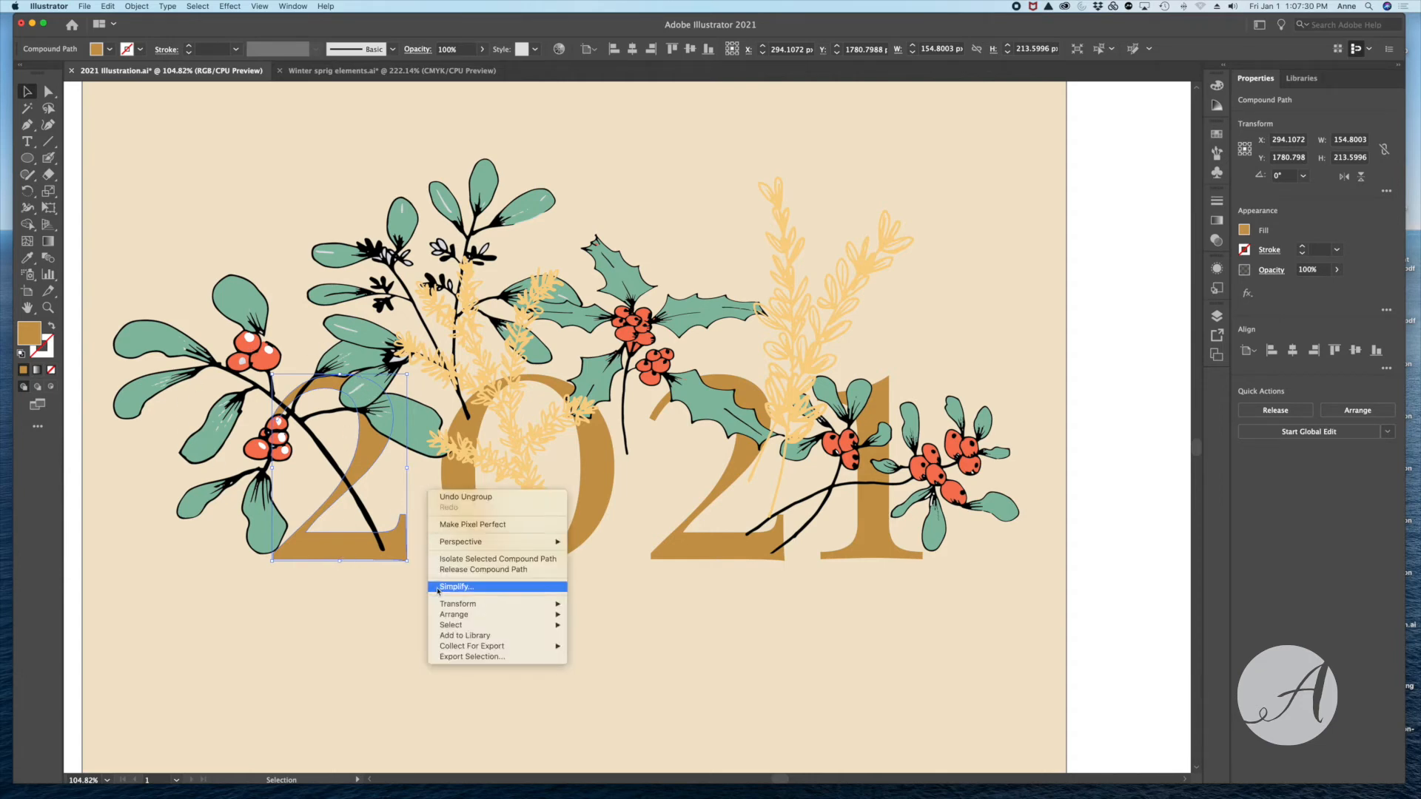
click(596, 625)
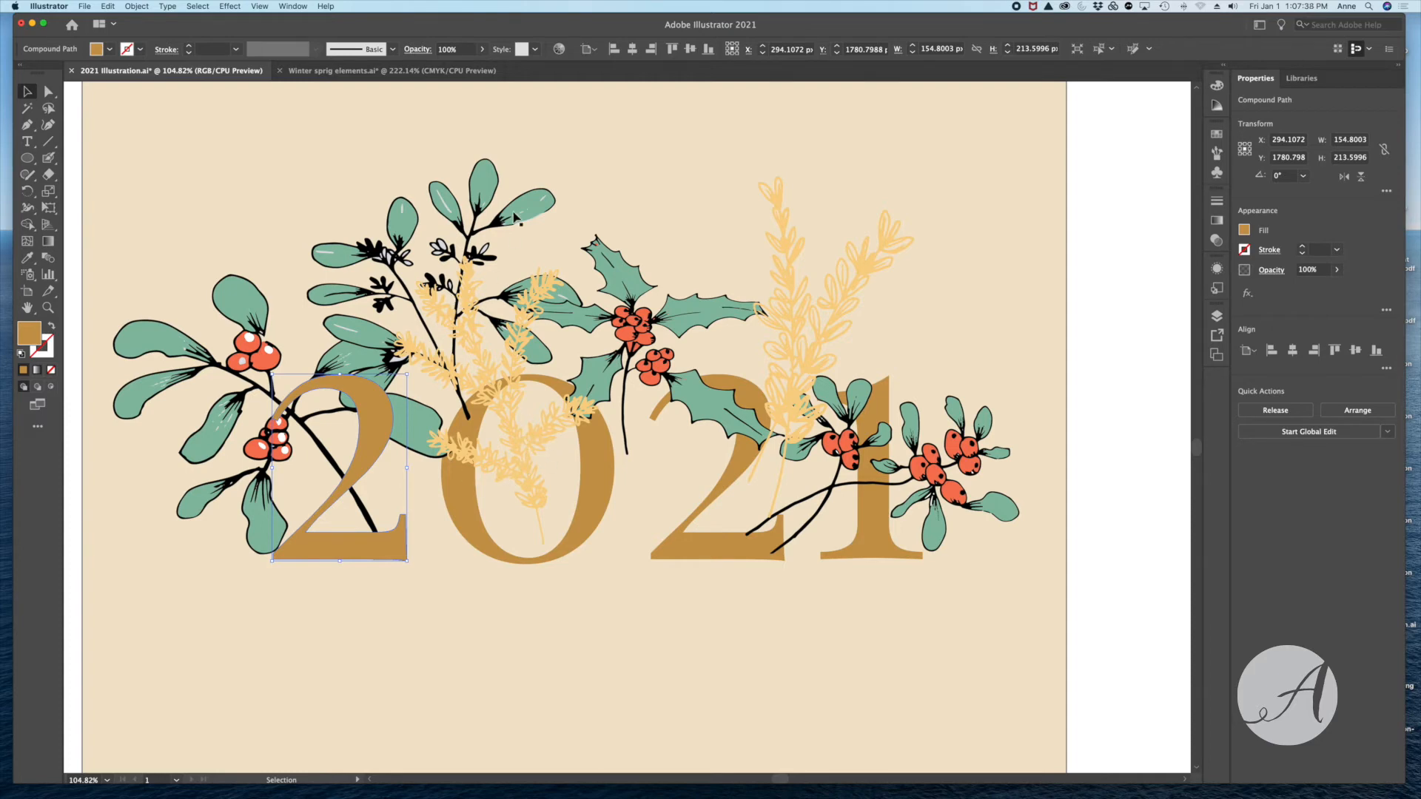
- Bring the digit 0 of the artboard's 2021 to the front, over the overlapping sprigs
click(490, 186)
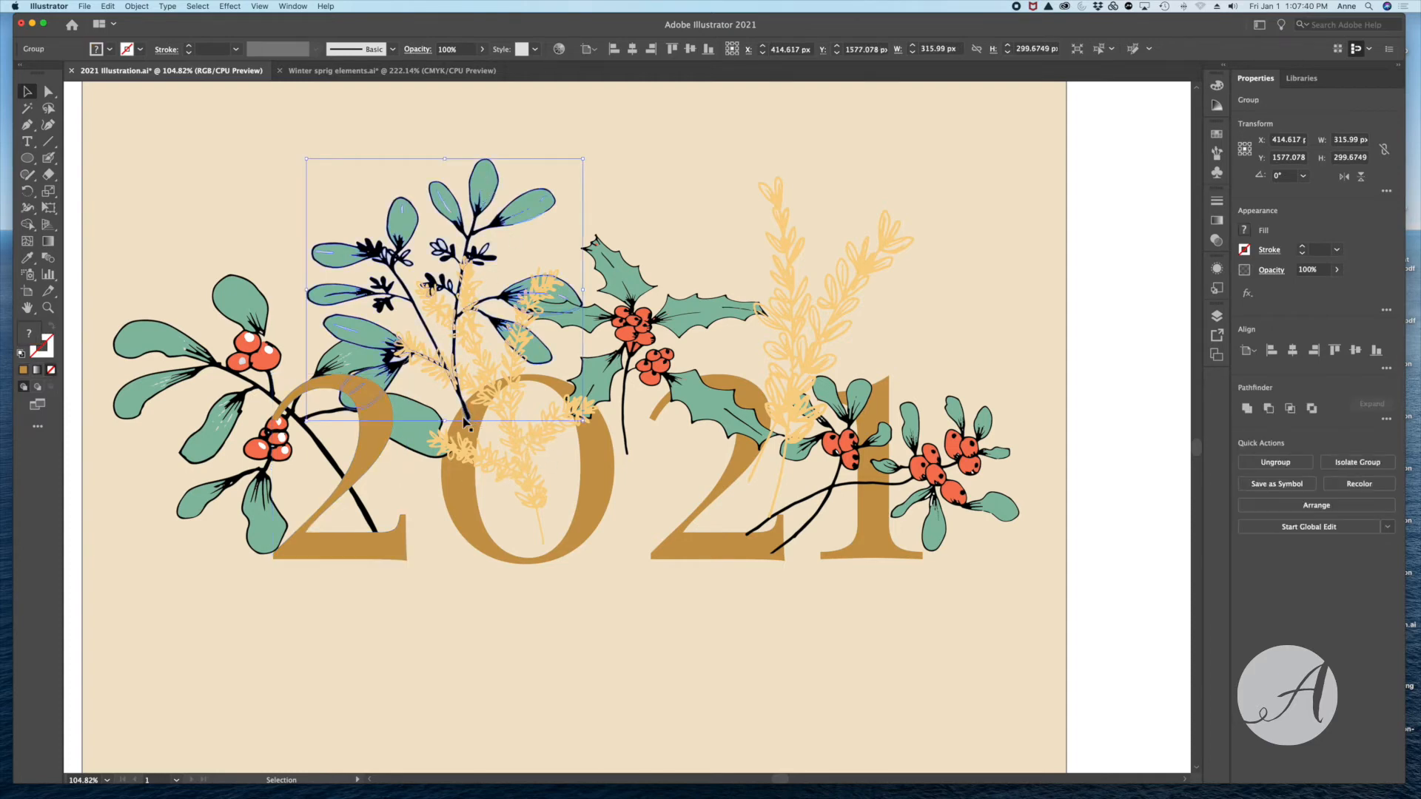
click(474, 505)
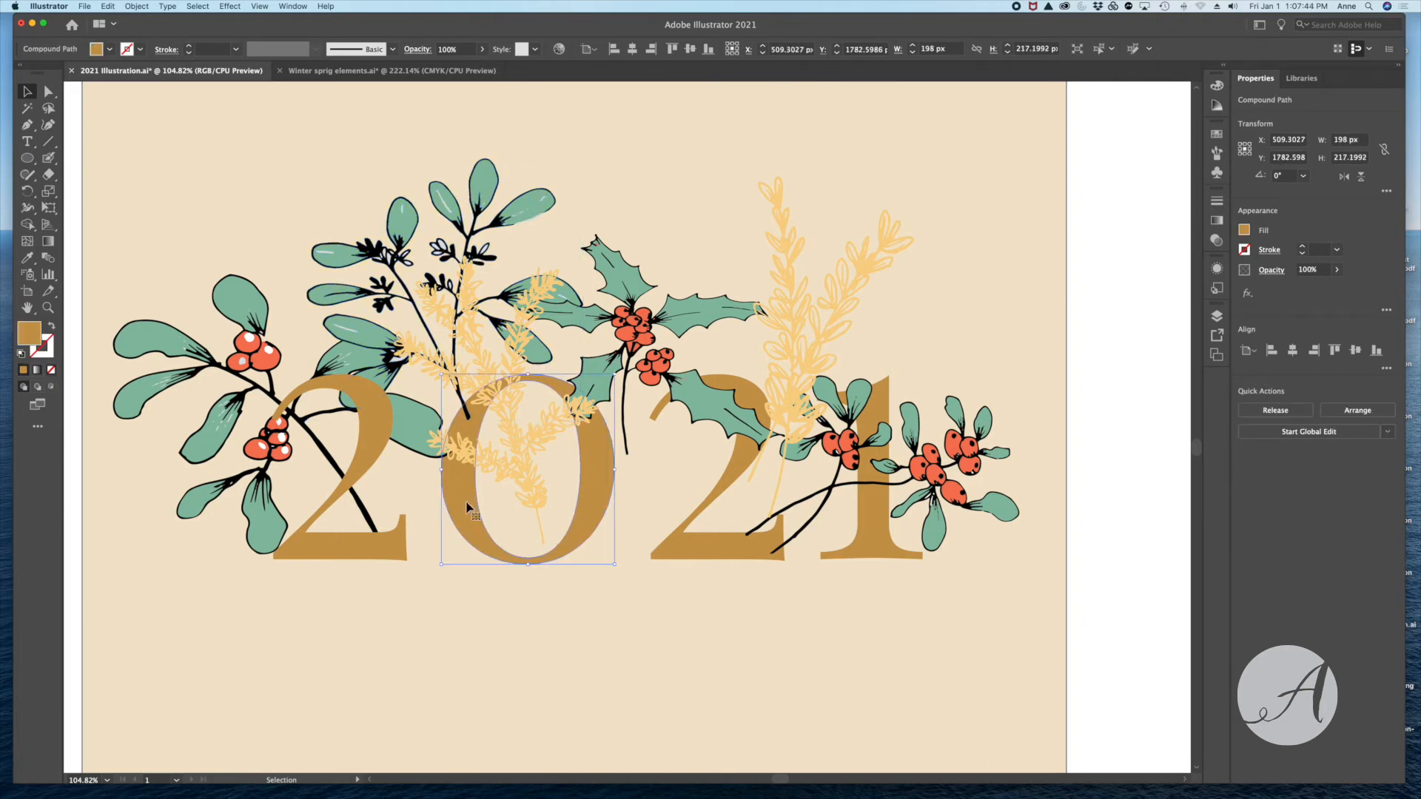
right_click(458, 491)
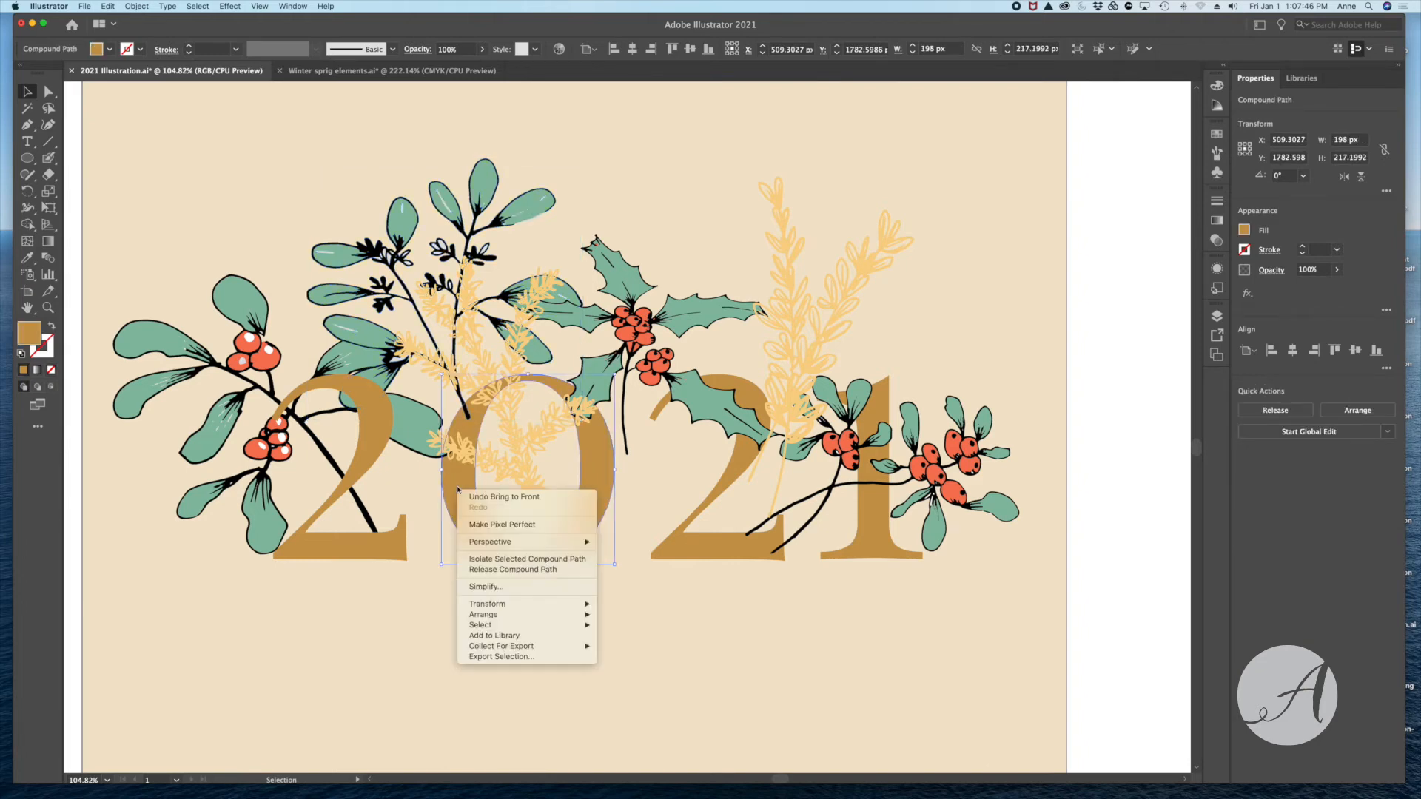
mouse_move(585, 614)
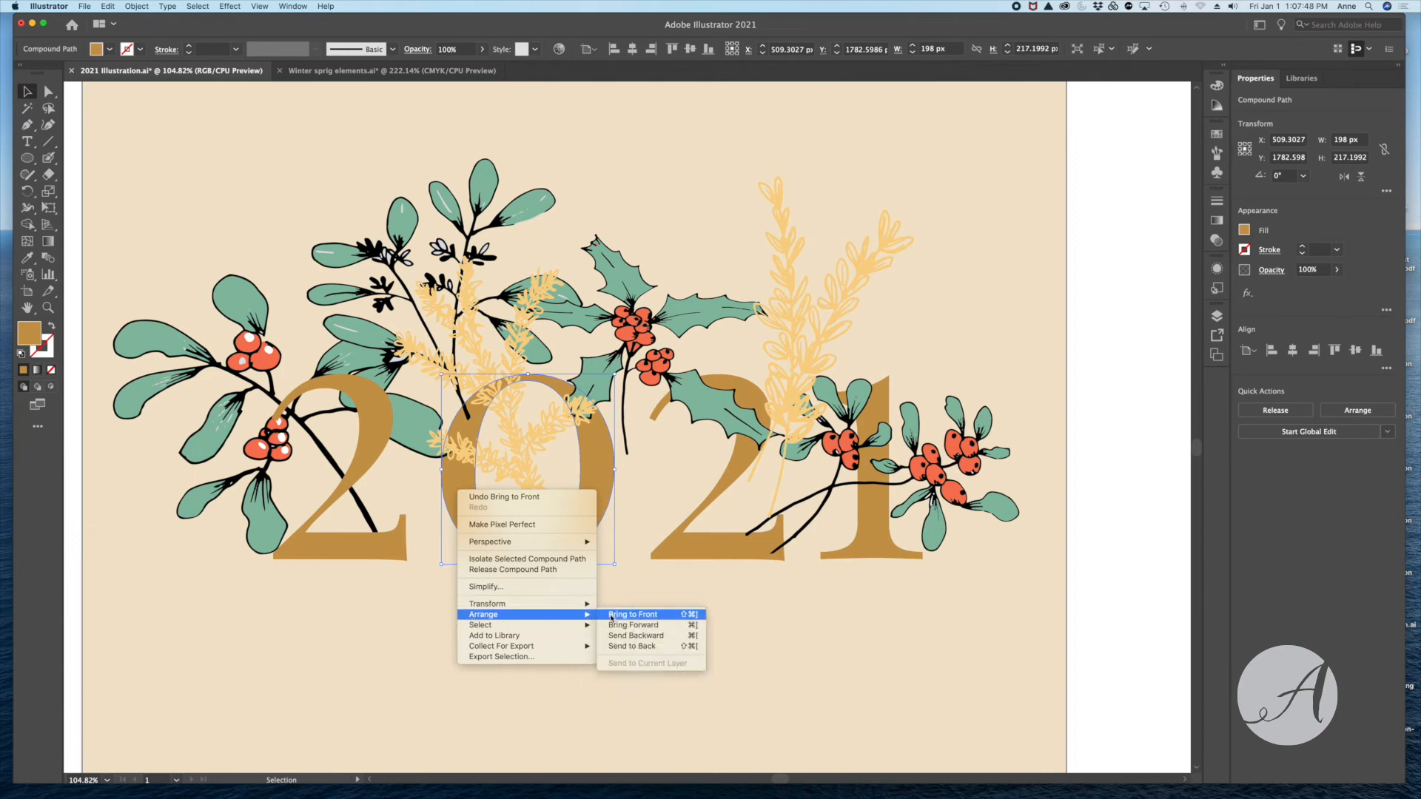
click(633, 615)
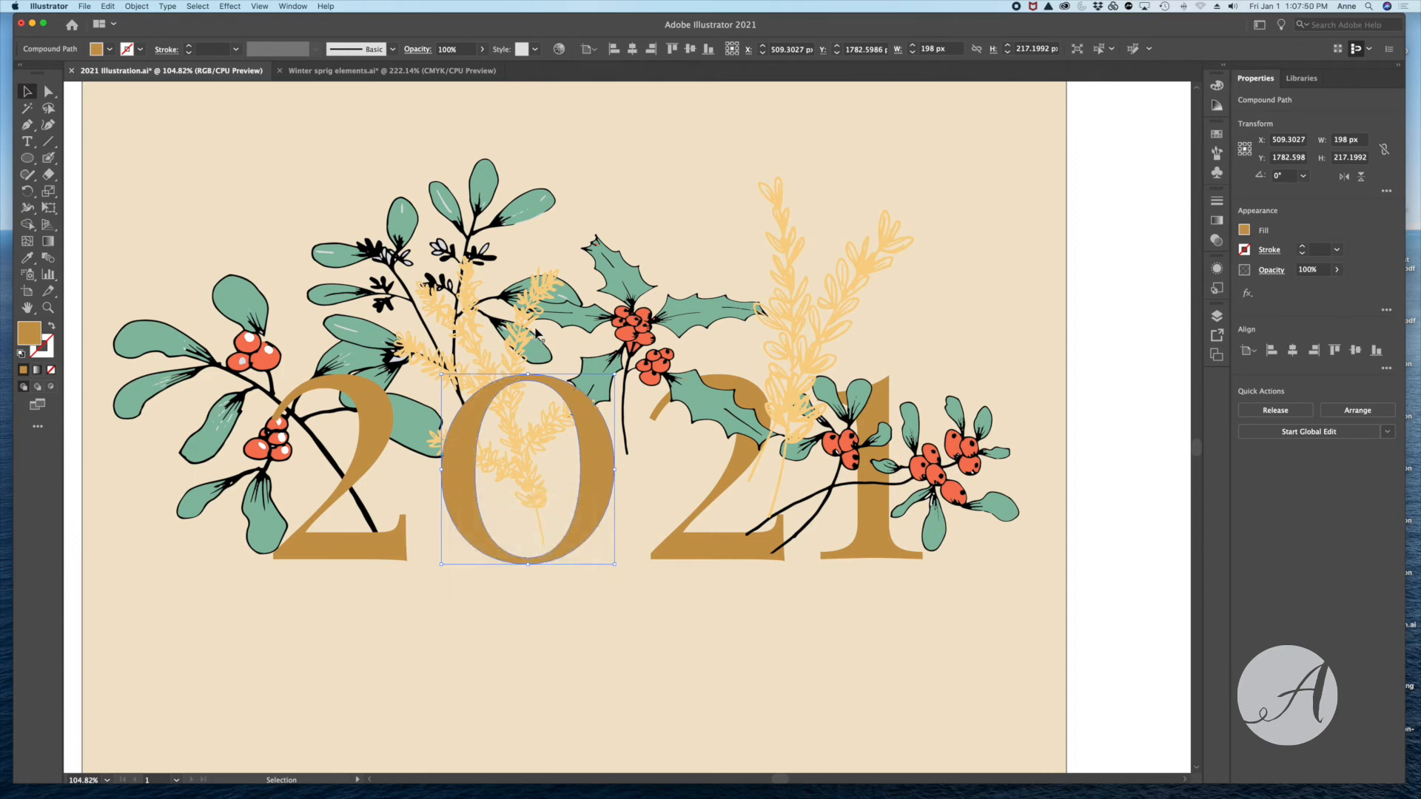
- Bring the yellow sprig that crosses the 0 to the front, over the digit
click(533, 491)
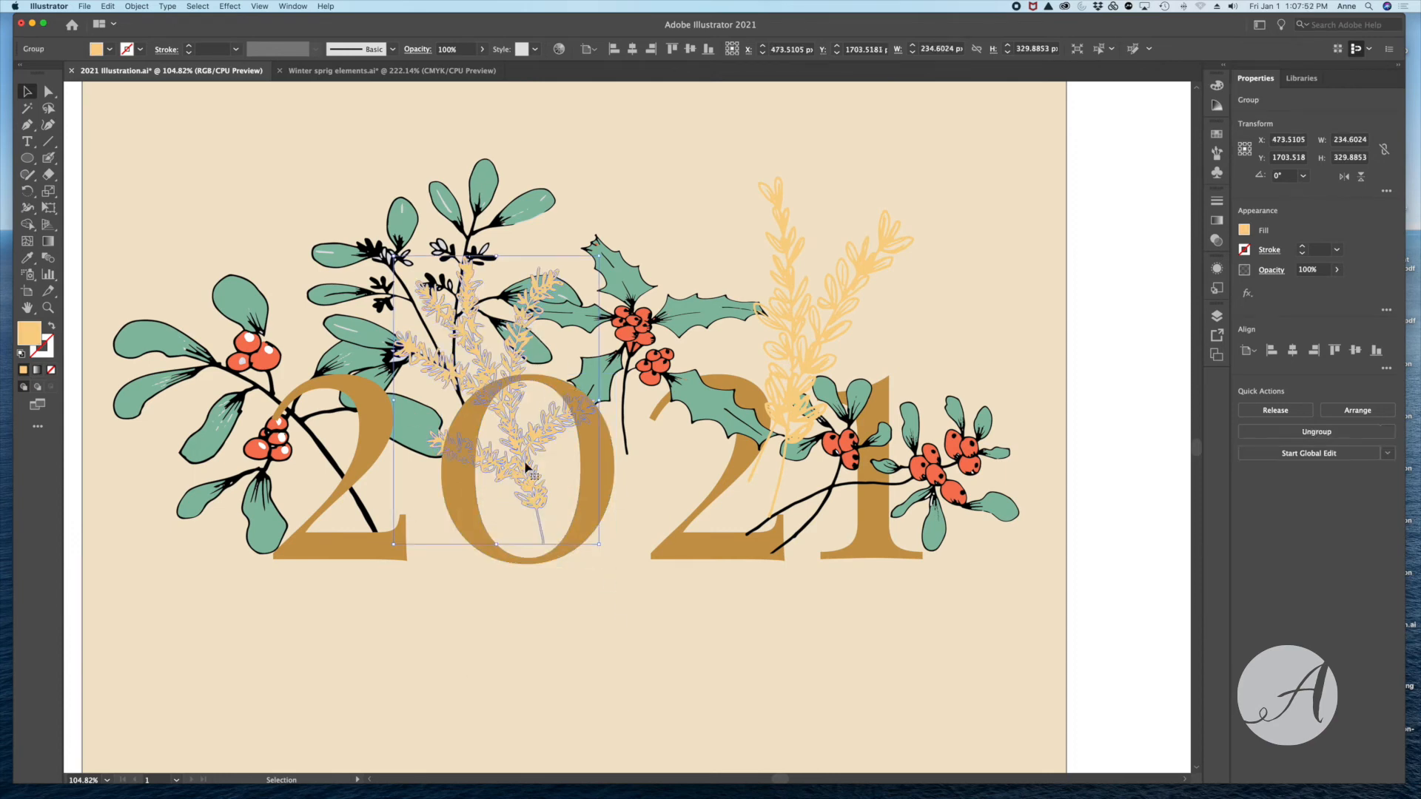
right_click(527, 468)
mouse_move(545, 604)
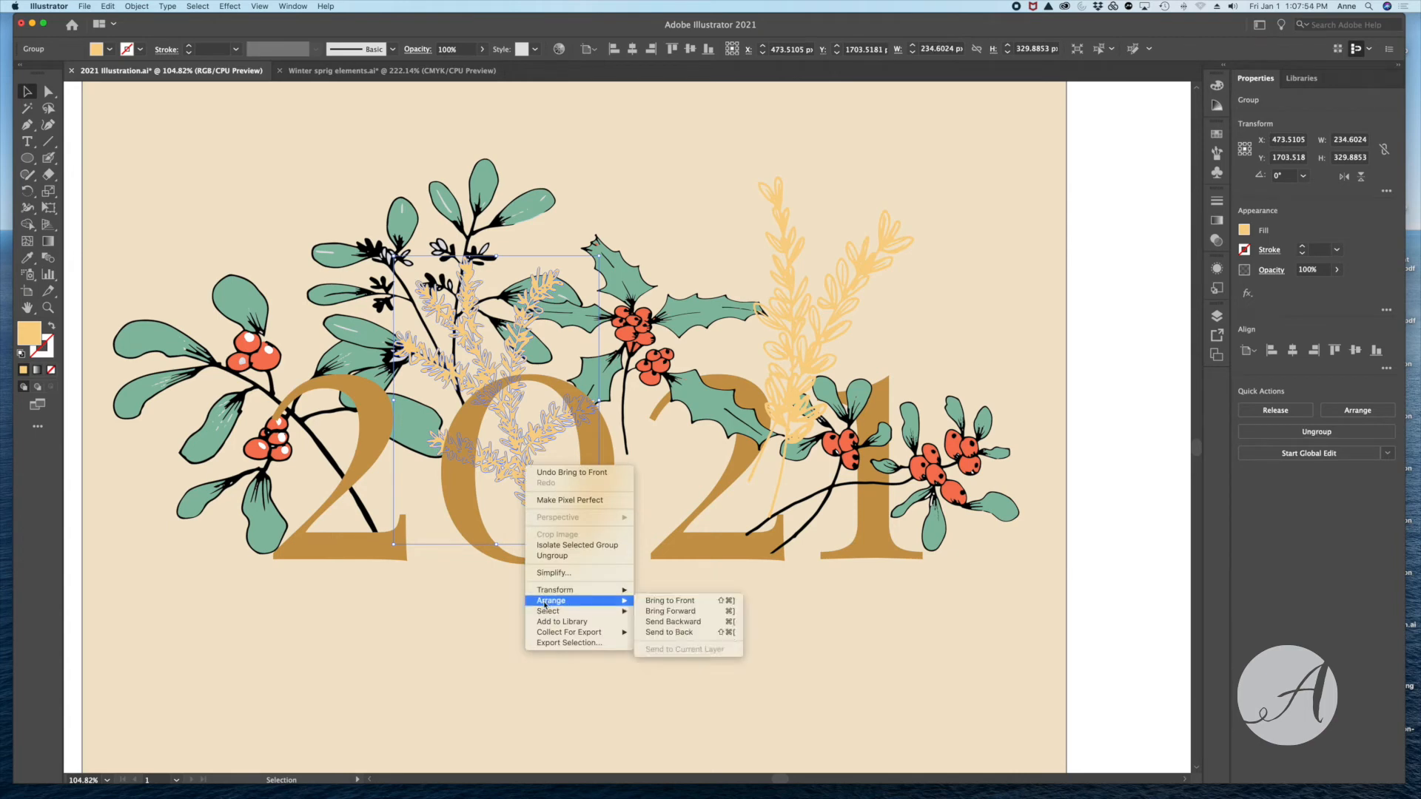
click(659, 601)
click(438, 325)
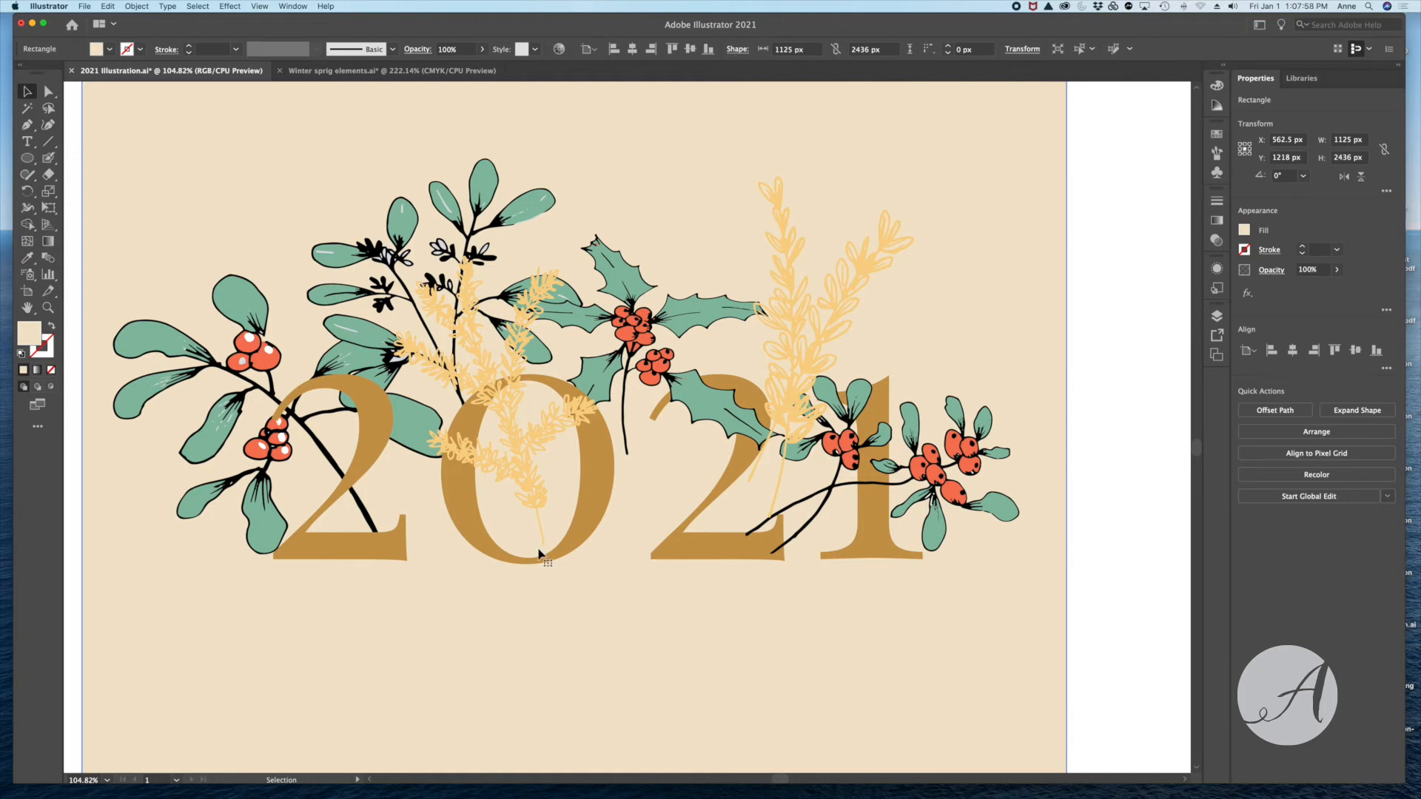
- Bring the second digit 2 of the artboard's 2021 to the front, over the holly leaf and berry stems
click(746, 452)
right_click(746, 453)
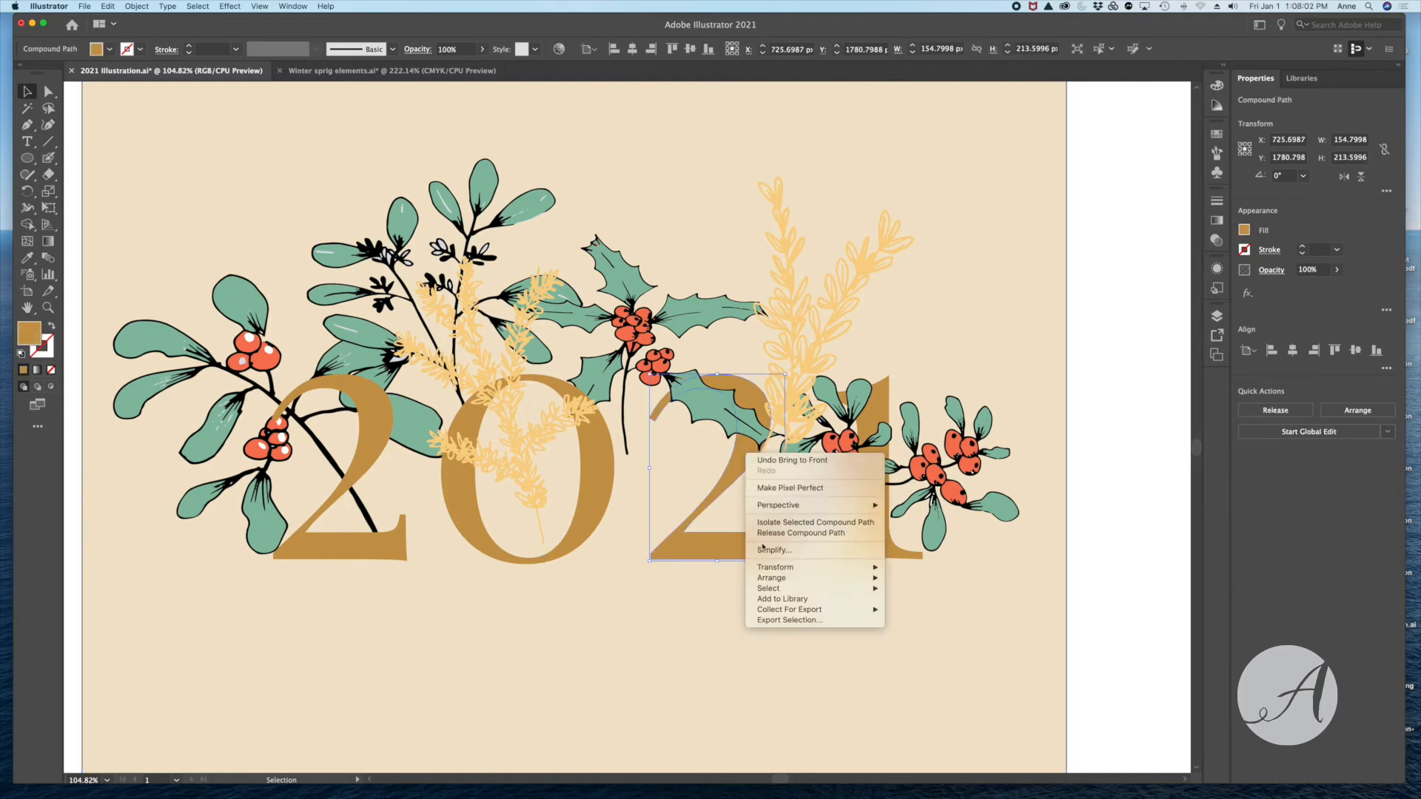
mouse_move(801, 579)
click(920, 578)
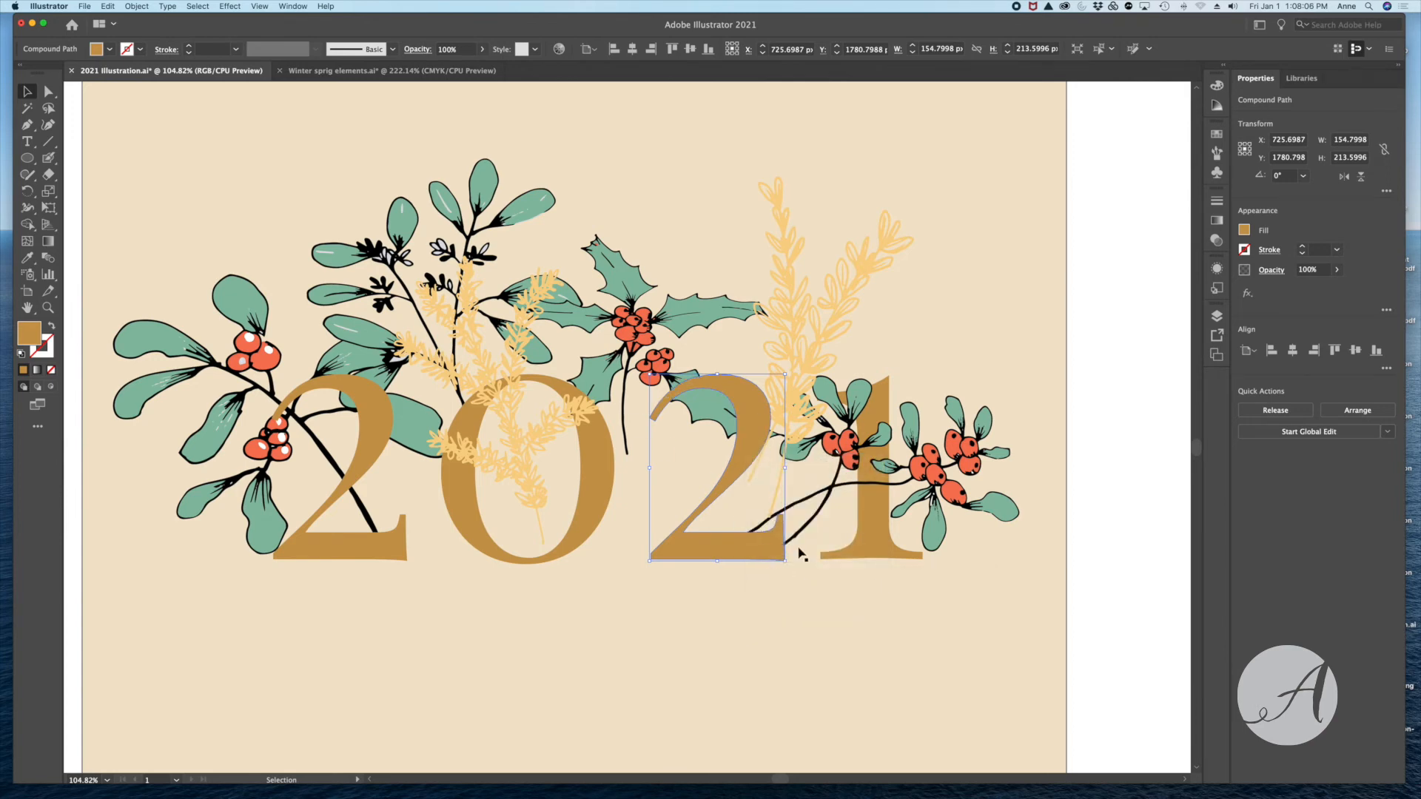
click(980, 473)
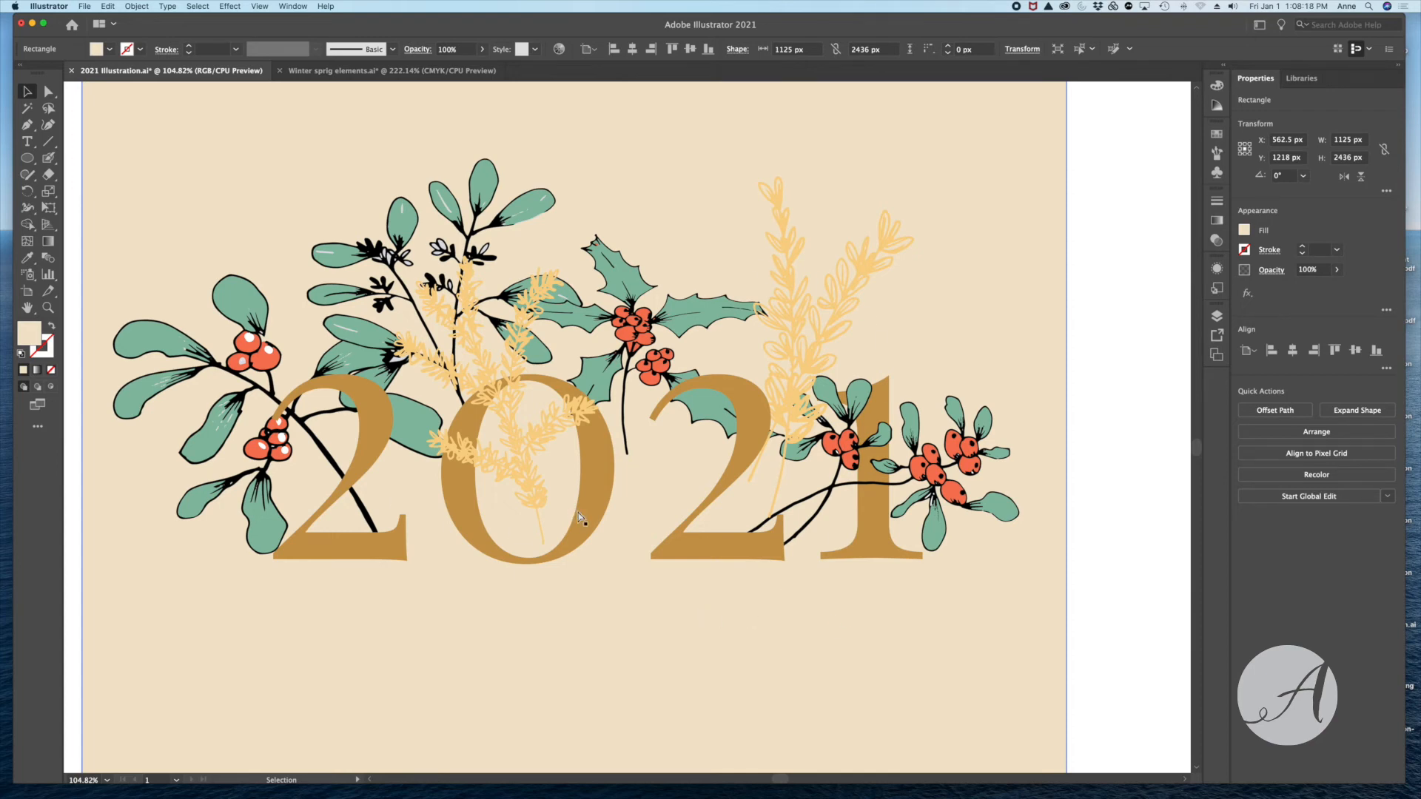
- Duplicate the grouped 2021 sprig artwork straight above the original on the artboard and clear the selection
key(super+0)
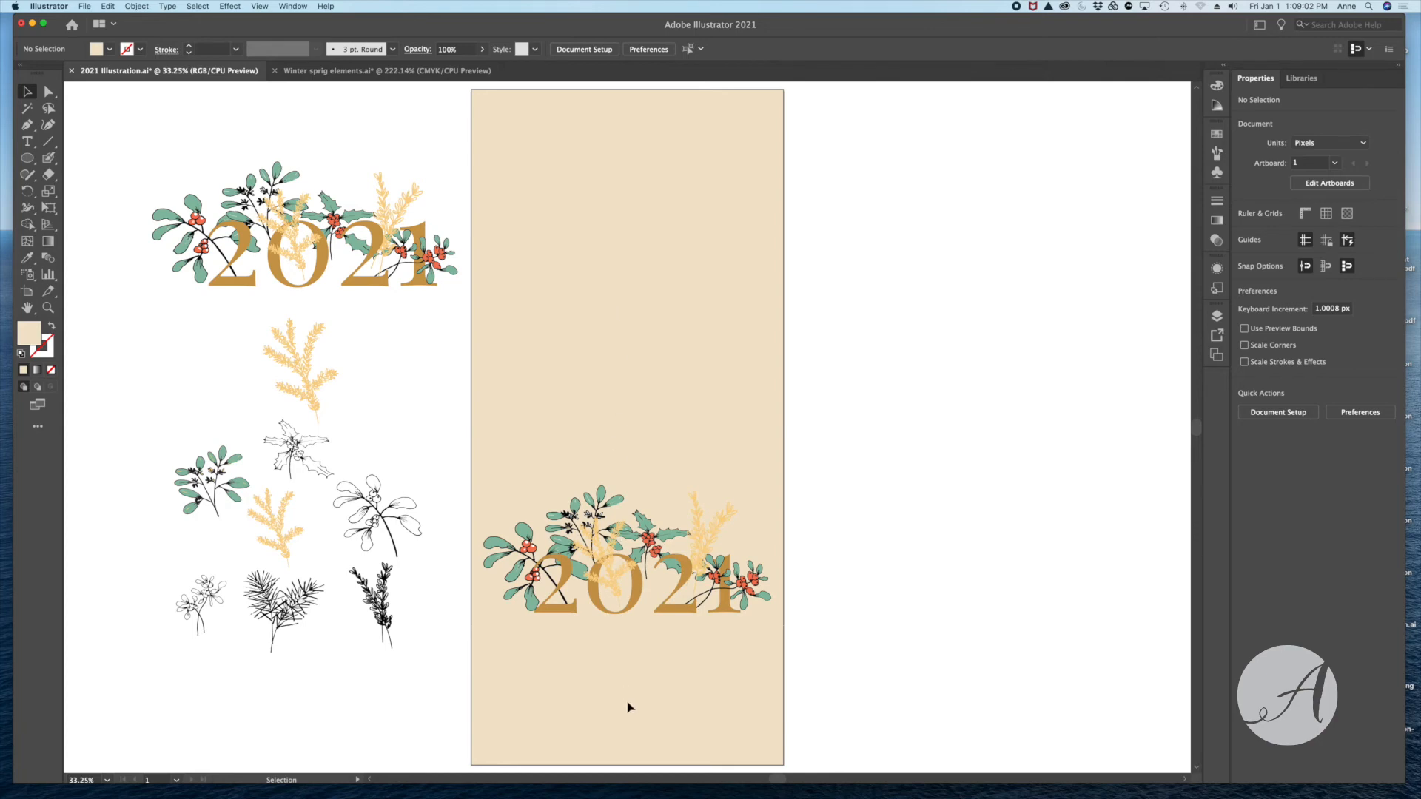
click(637, 559)
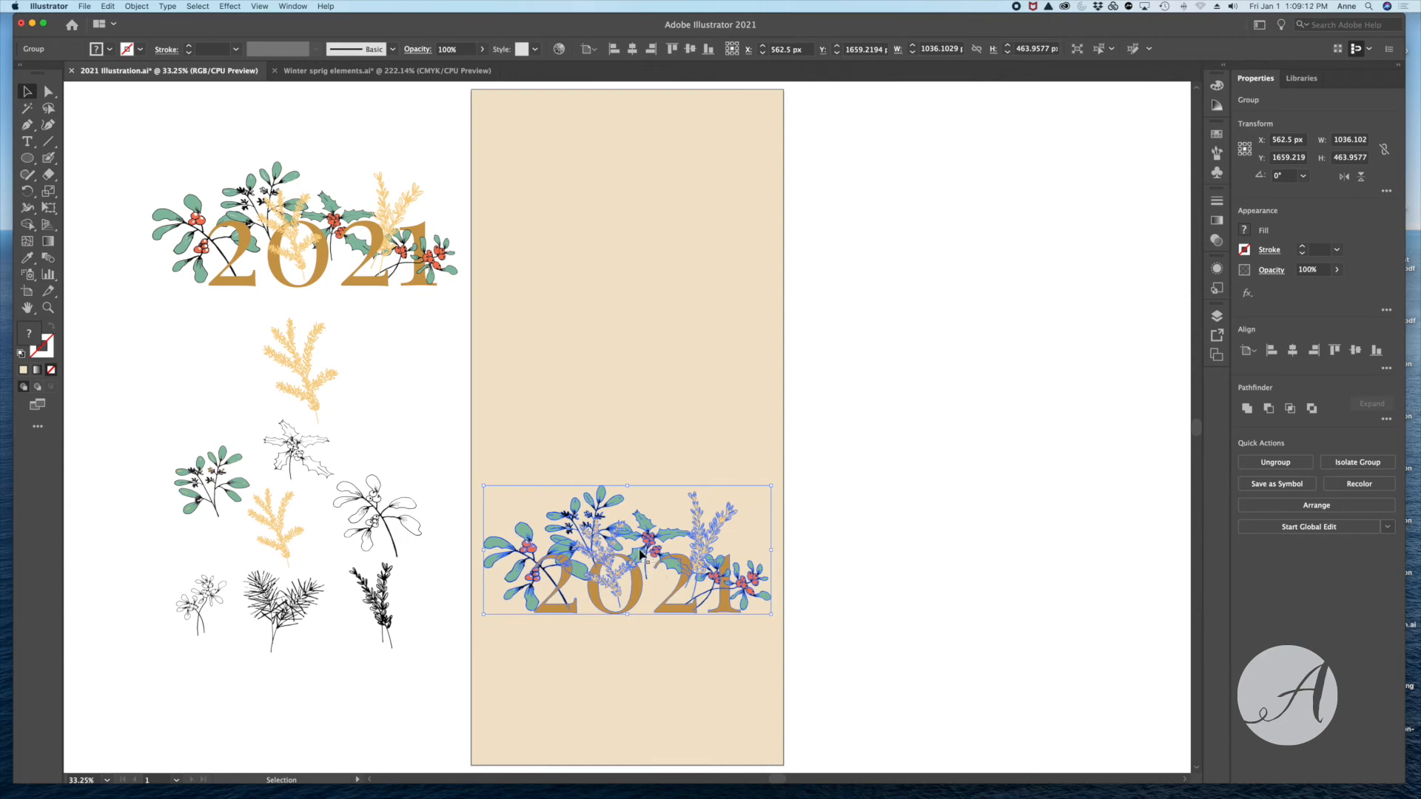
drag(646, 546, 654, 464)
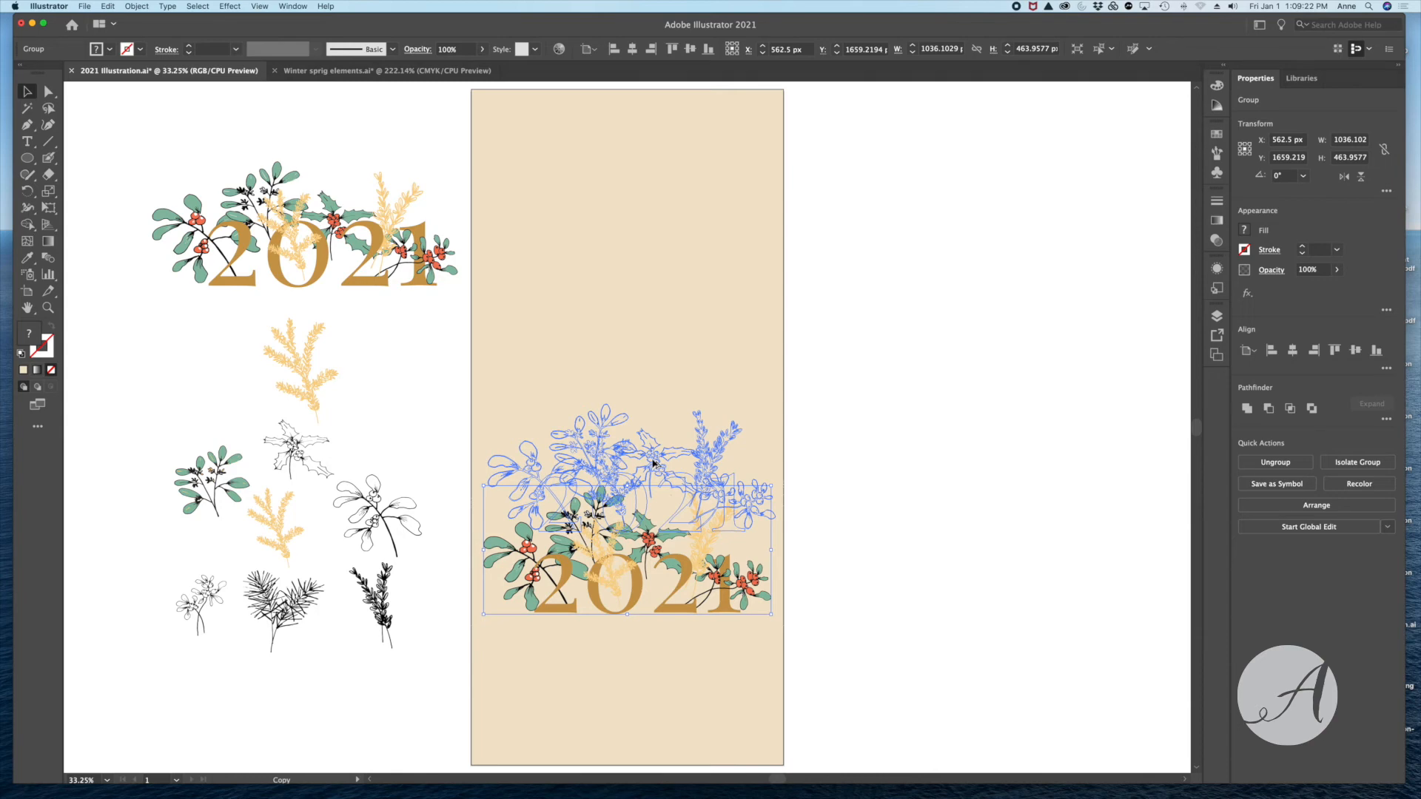
drag(654, 464, 657, 409)
click(901, 533)
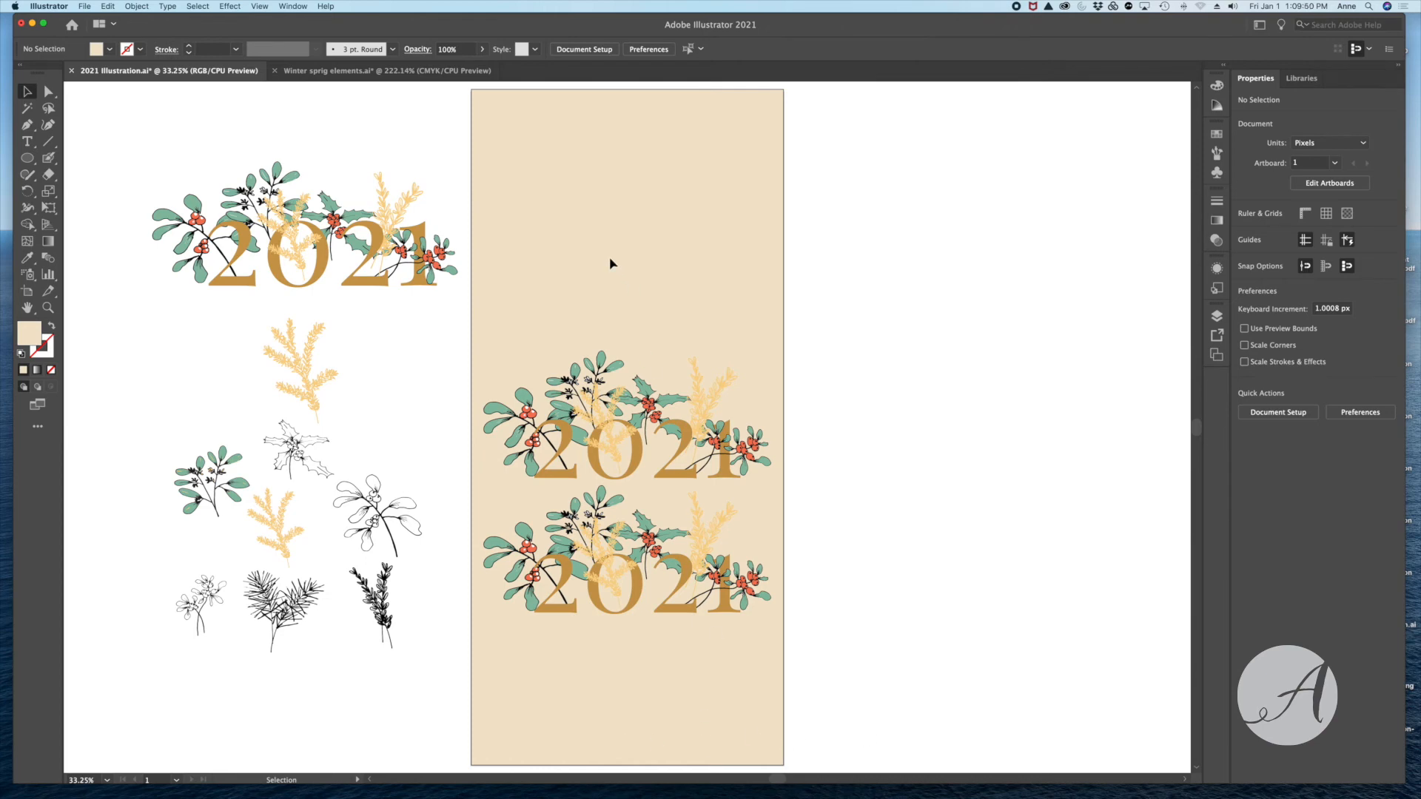
- Export the artboard for web as a PNG-24 image named 2021-Illustration v7 on the Desktop
click(84, 5)
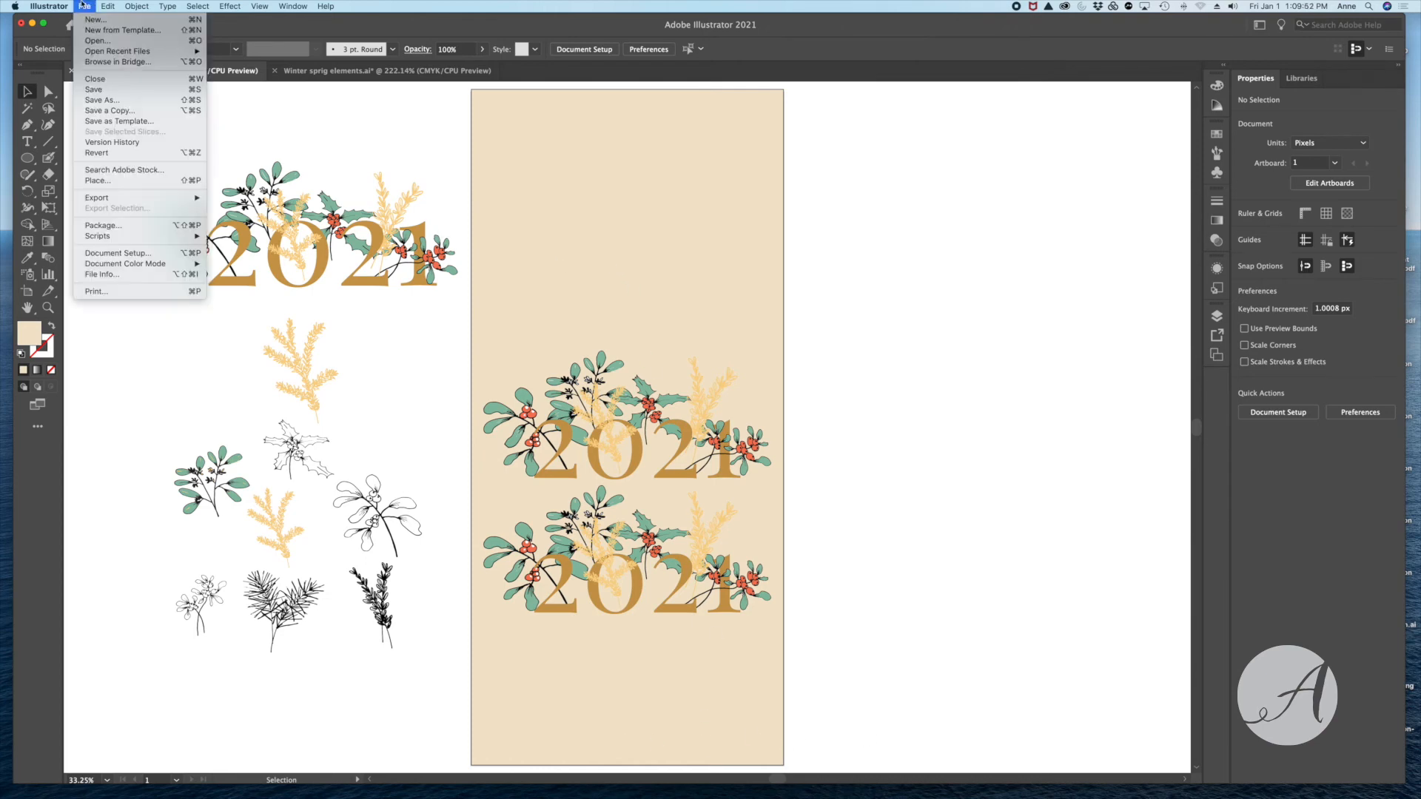
mouse_move(93, 203)
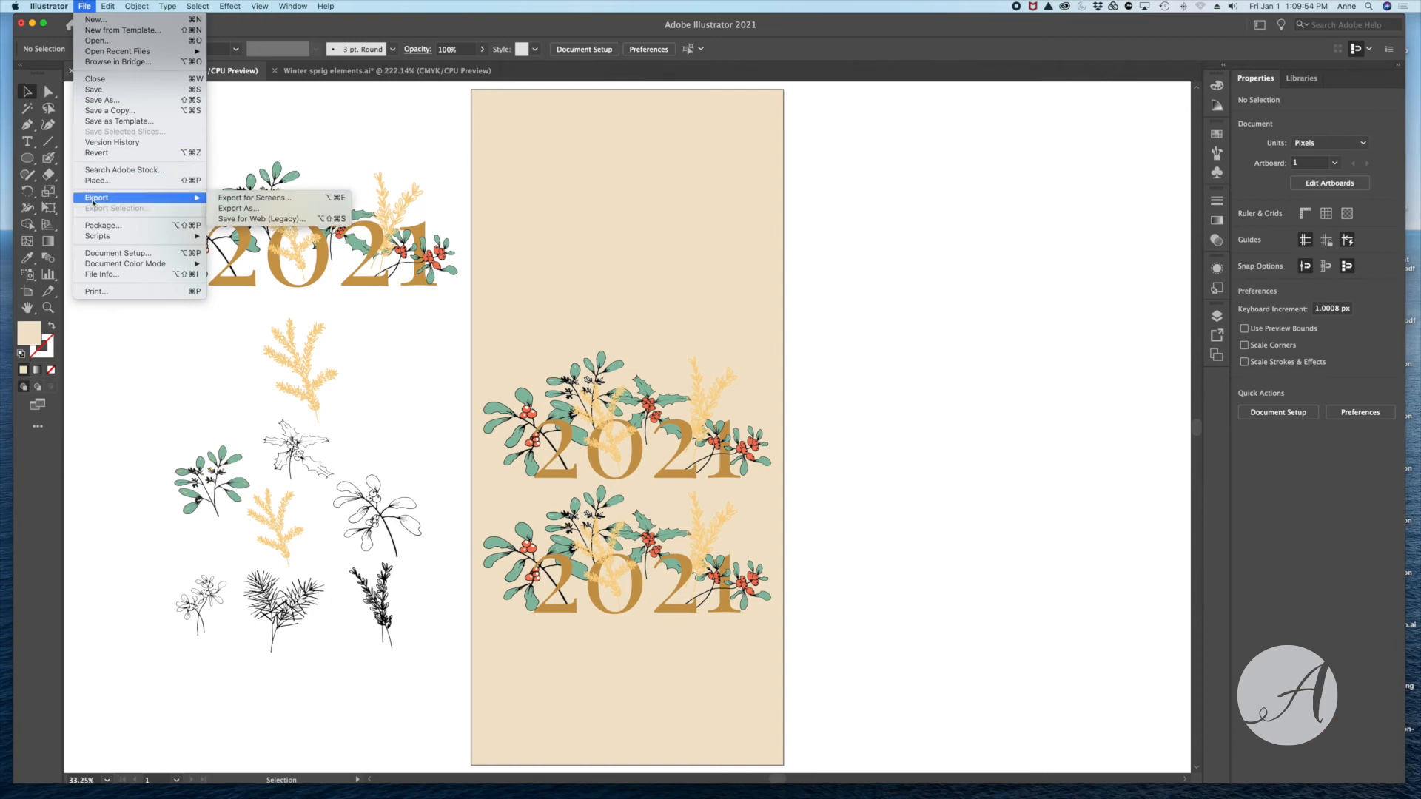
click(274, 220)
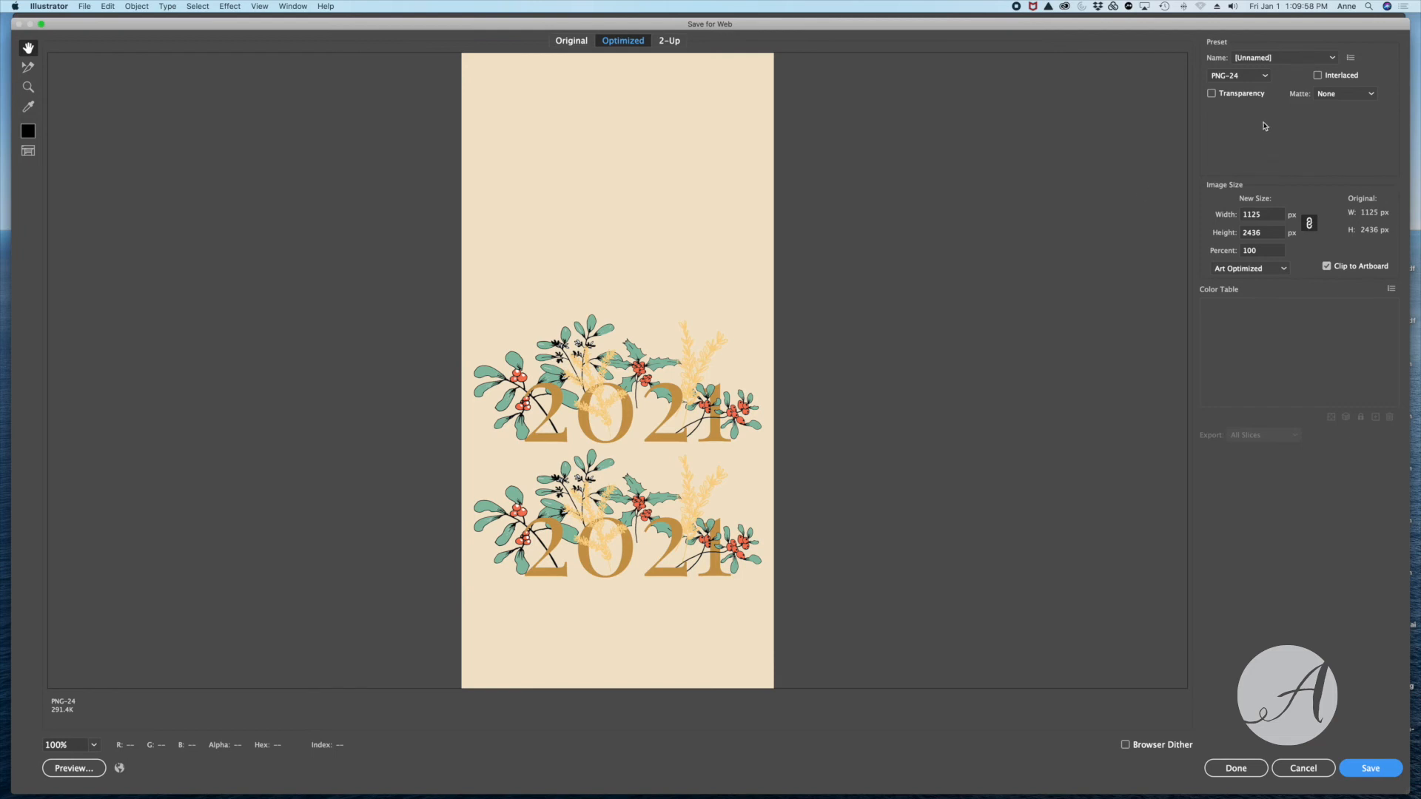
click(1266, 77)
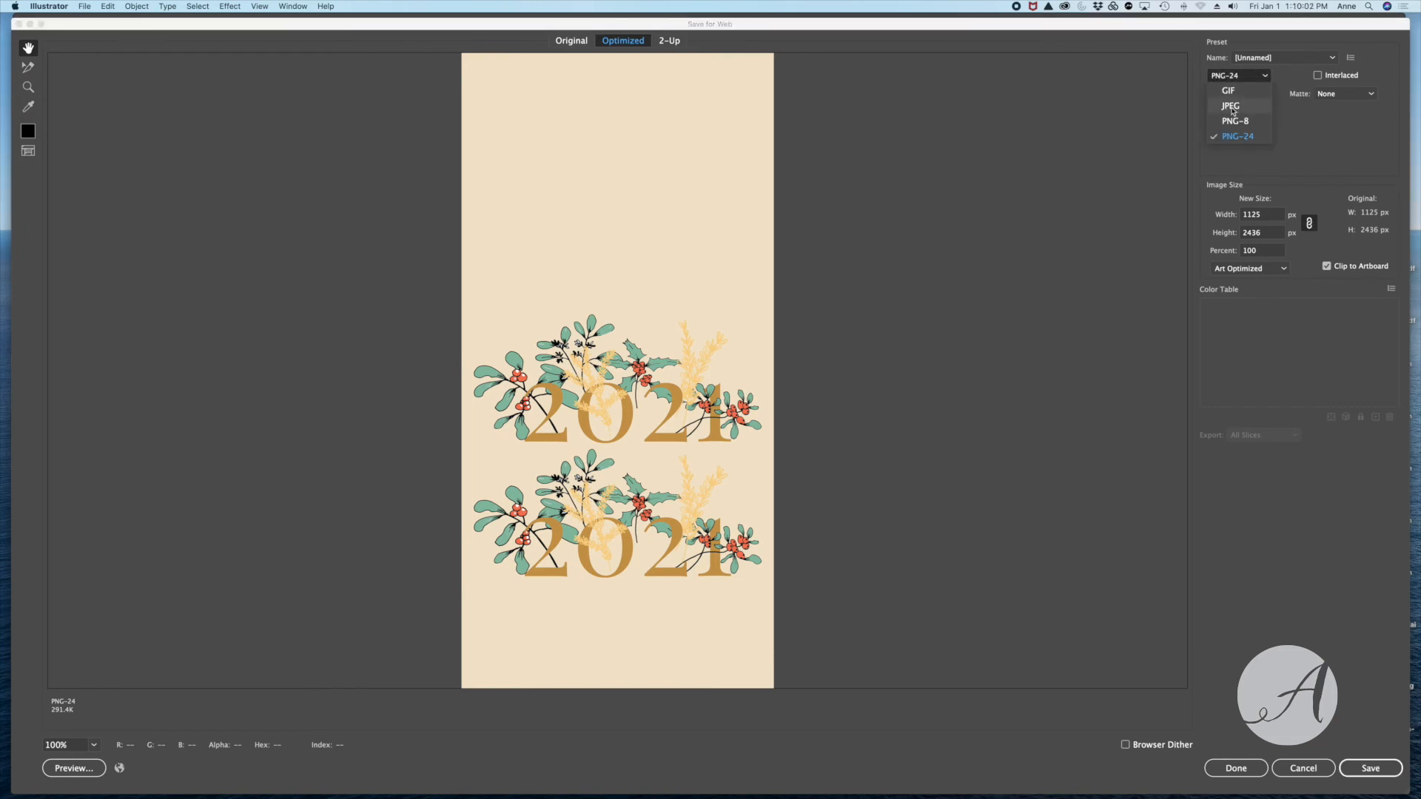
click(1228, 80)
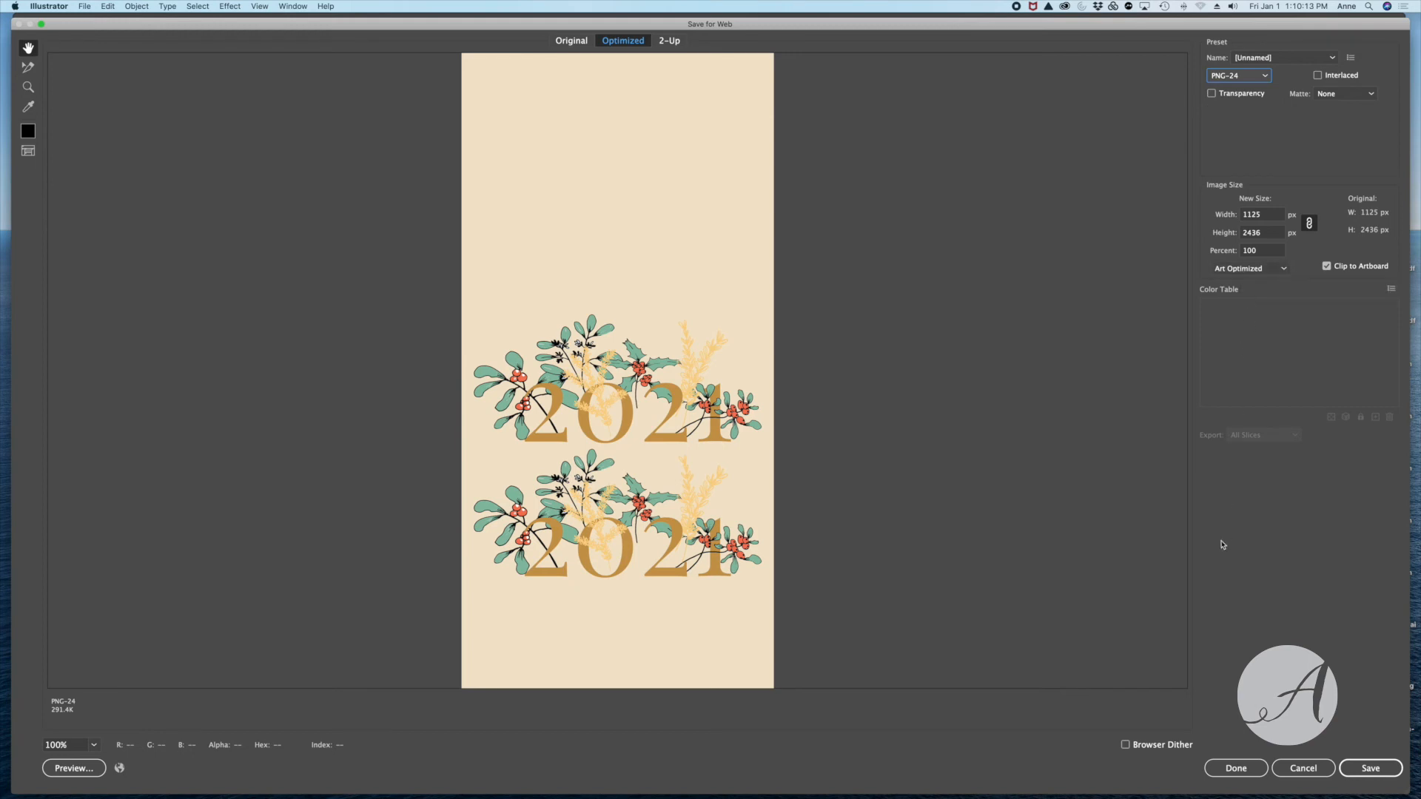
click(1351, 763)
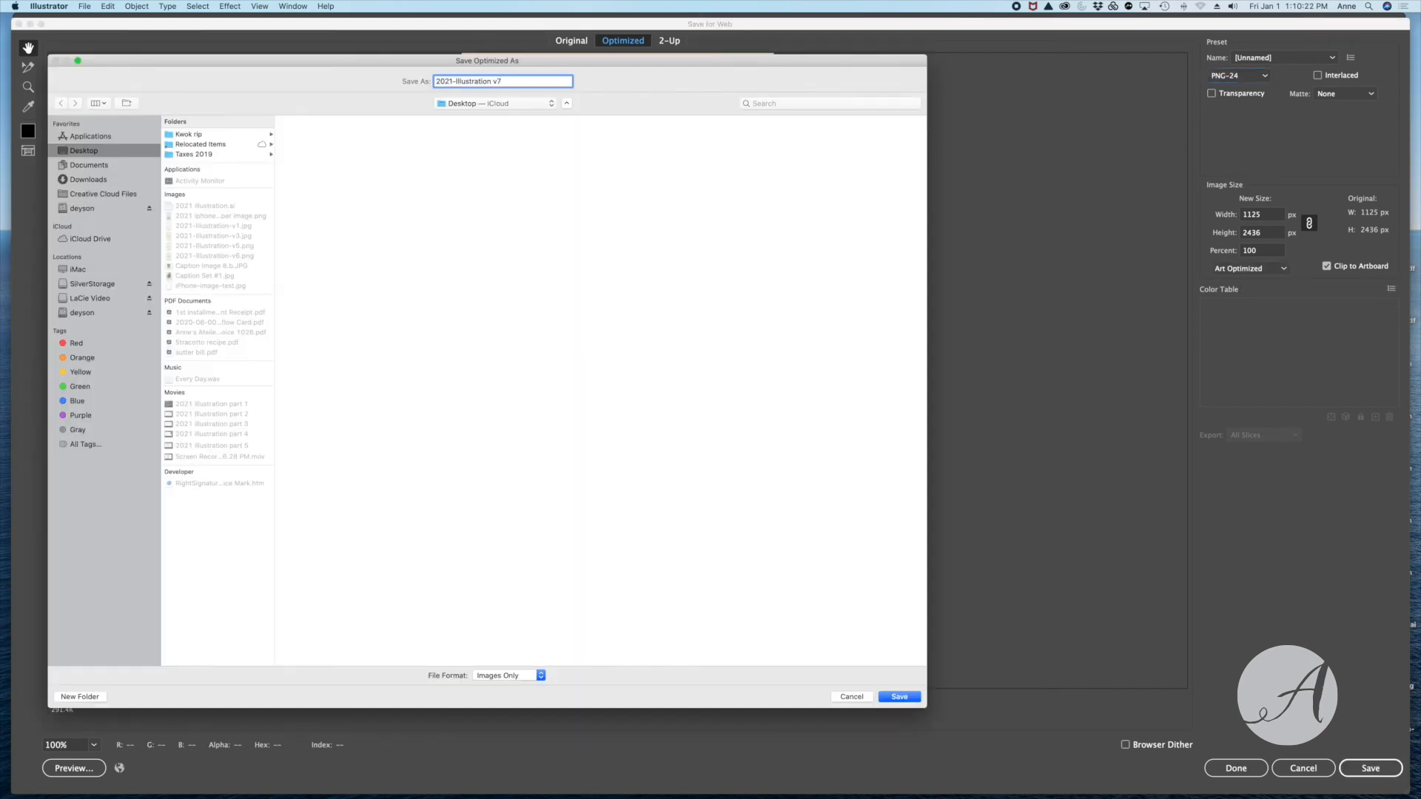
key(Return)
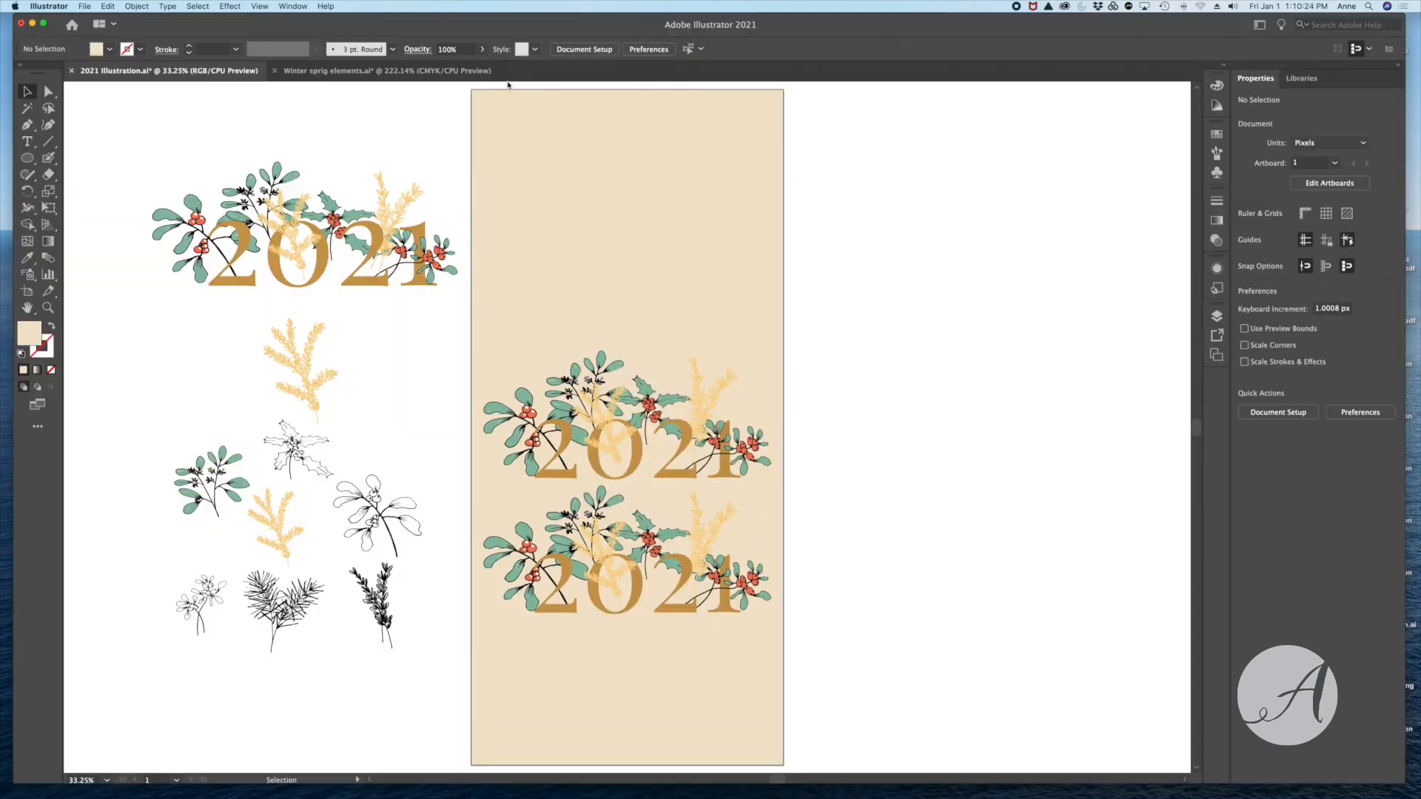